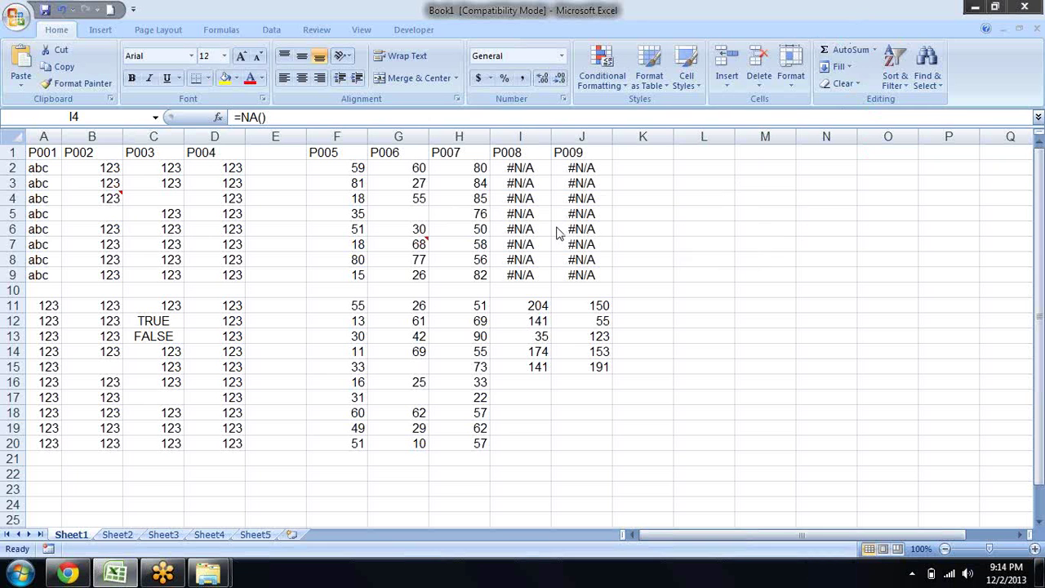
- Move around the Sheet1 header row between A1 and the P007/P008 headers
{"action": "key", "text": "Left"}
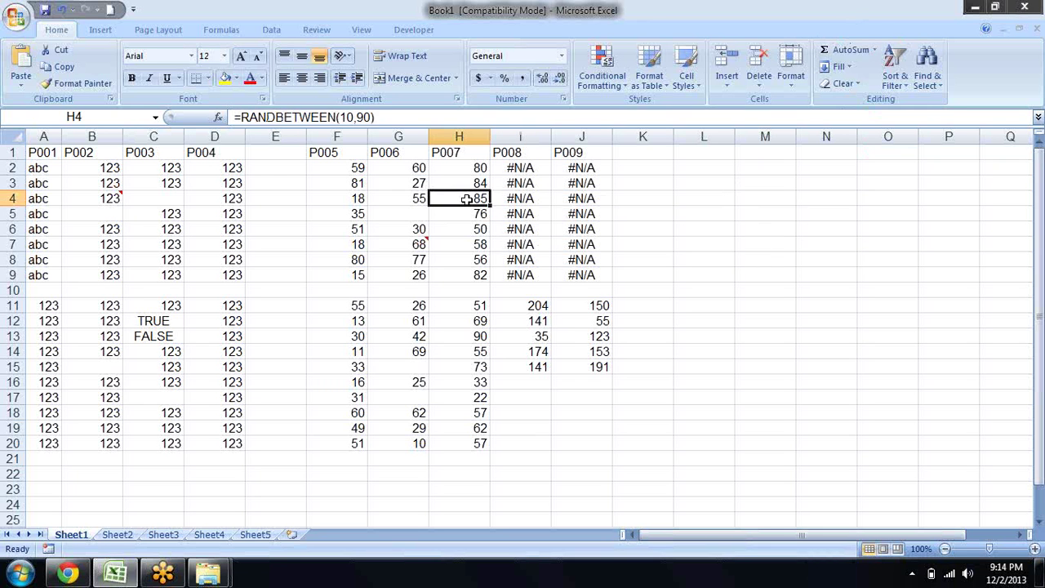
{"action": "key", "text": "Home"}
{"action": "key", "text": "Up"}
{"action": "key", "text": "Up"}
{"action": "key", "text": "Up"}
{"action": "key", "text": "Right"}
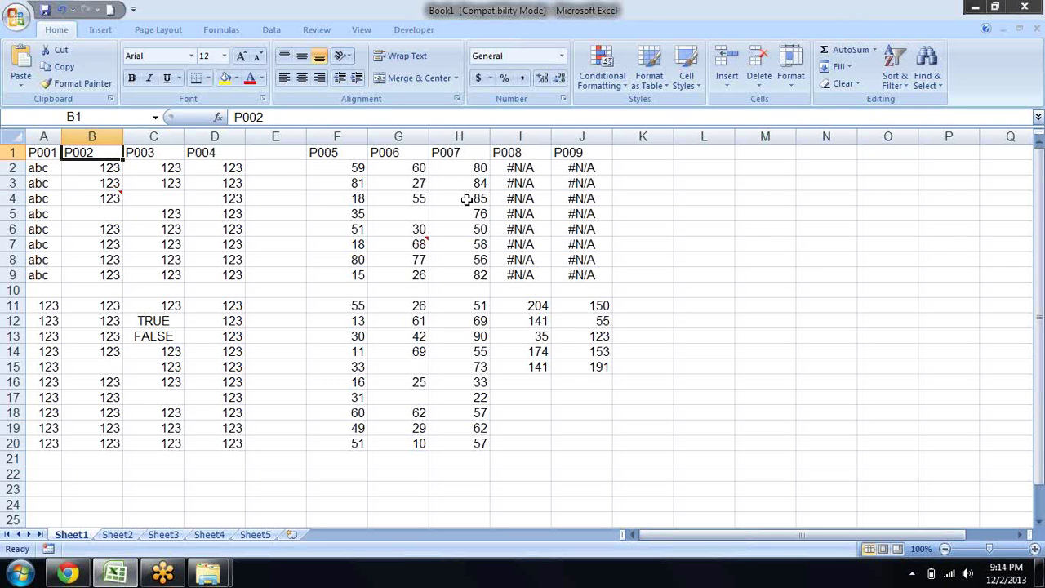
{"action": "key", "text": "Right"}
{"action": "key", "text": "Right"}
{"action": "key", "text": "Right"}
{"action": "key", "text": "Right"}
{"action": "key", "text": "Right"}
{"action": "key", "text": "Right"}
{"action": "key", "text": "Right"}
{"action": "key", "text": "Left"}
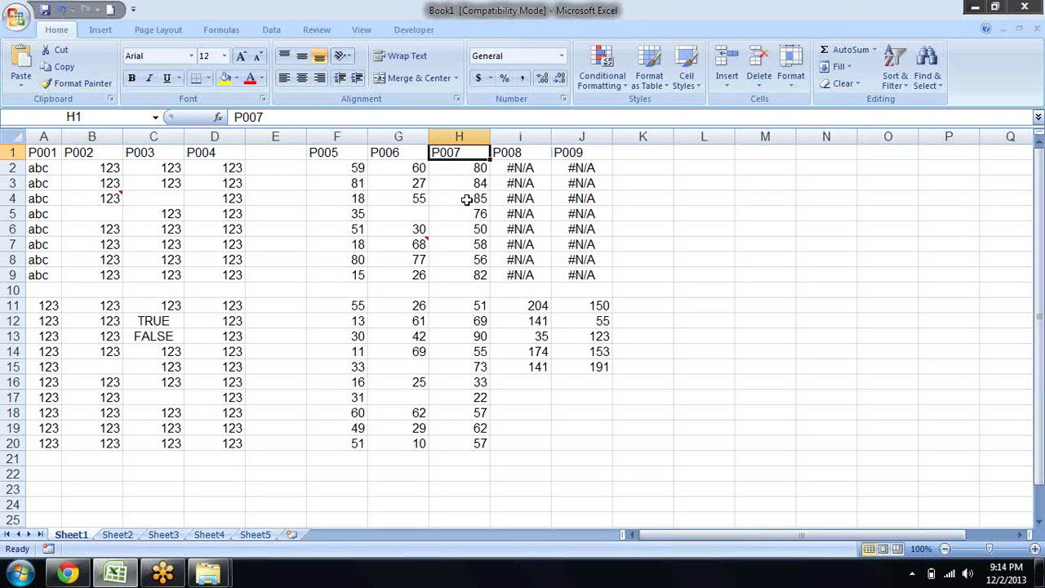
{"action": "key", "text": "Home"}
{"action": "key", "text": "Right"}
{"action": "key", "text": "Right"}
{"action": "key", "text": "Right"}
{"action": "key", "text": "Right"}
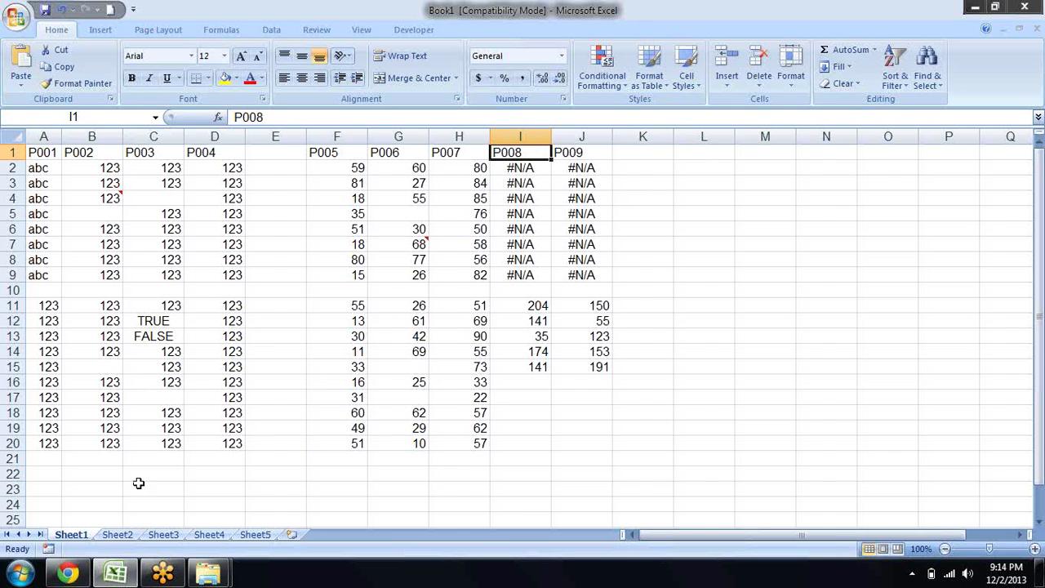
- Switch to the empty Sheet2 and settle on cell A2
{"action": "left_click", "coordinate": [117, 535]}
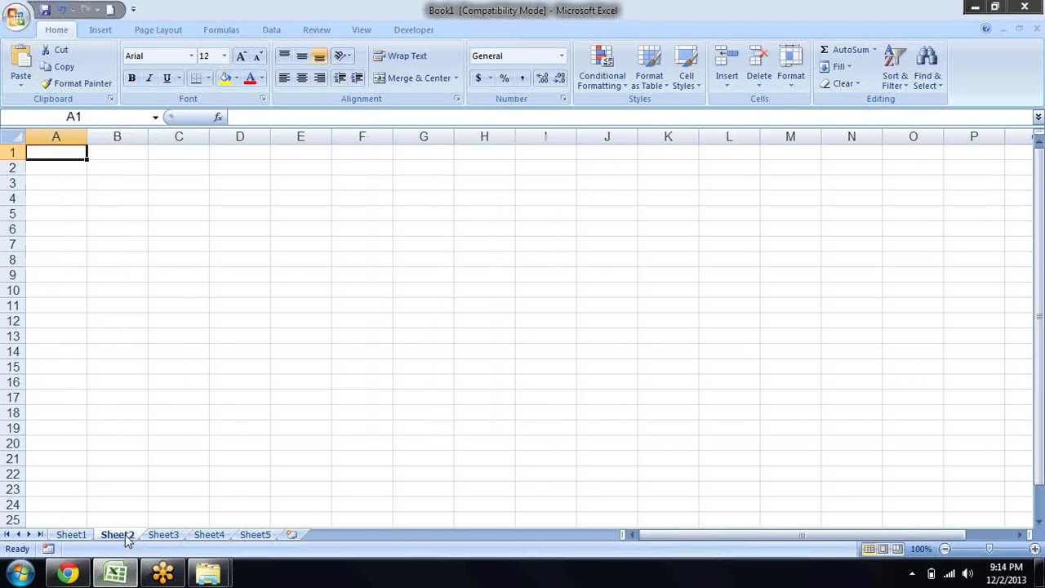
{"action": "key", "text": "Right"}
{"action": "key", "text": "Down"}
{"action": "key", "text": "Left"}
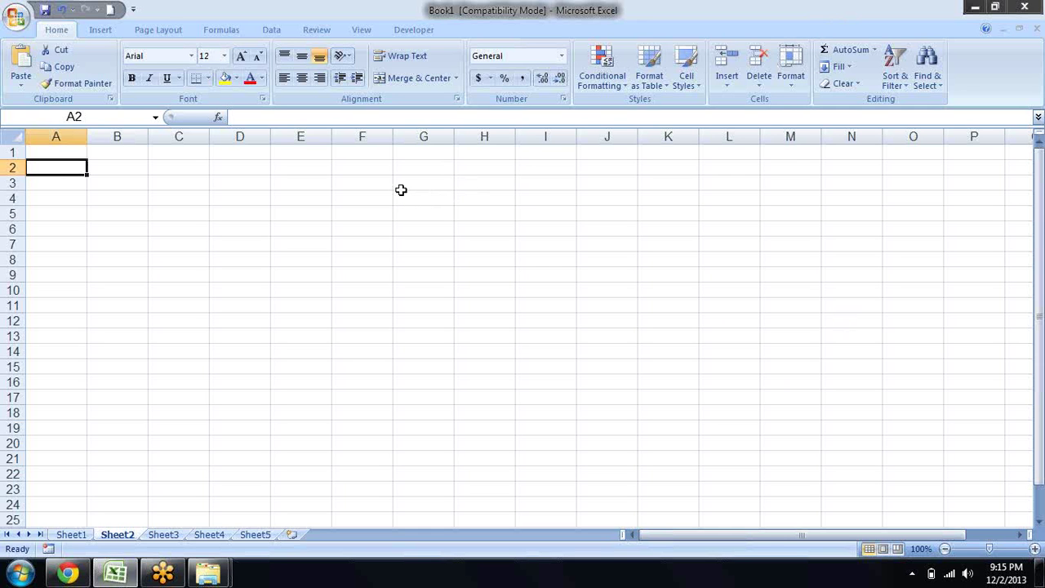
{"action": "key", "text": "Right"}
{"action": "key", "text": "Right"}
{"action": "key", "text": "Home"}
- Look through the Fill, Clear and Find & Select dropdowns on the Home ribbon without choosing anything
{"action": "left_click", "coordinate": [839, 66]}
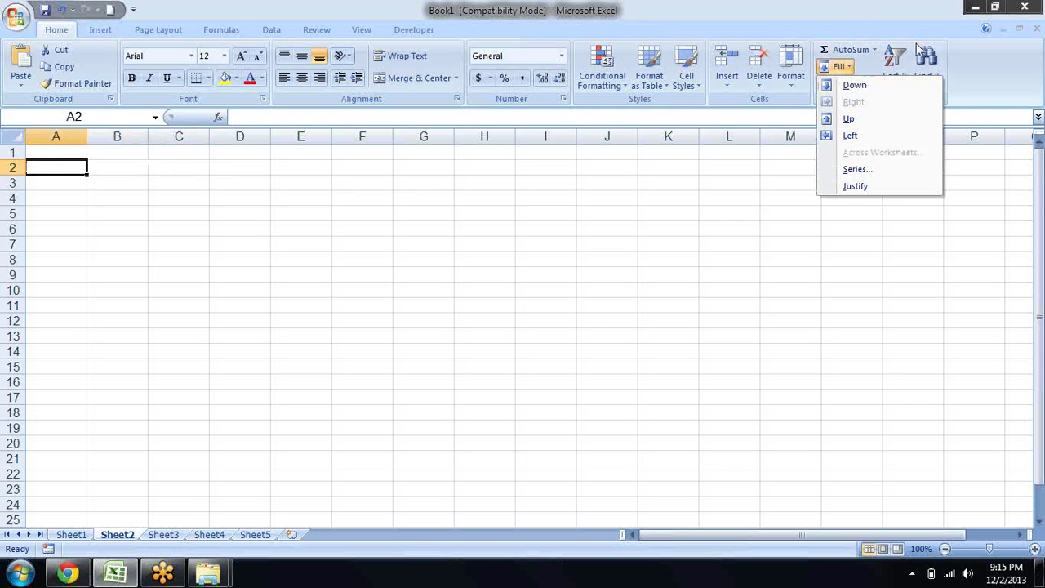
{"action": "left_click", "coordinate": [849, 121]}
{"action": "left_click", "coordinate": [841, 83]}
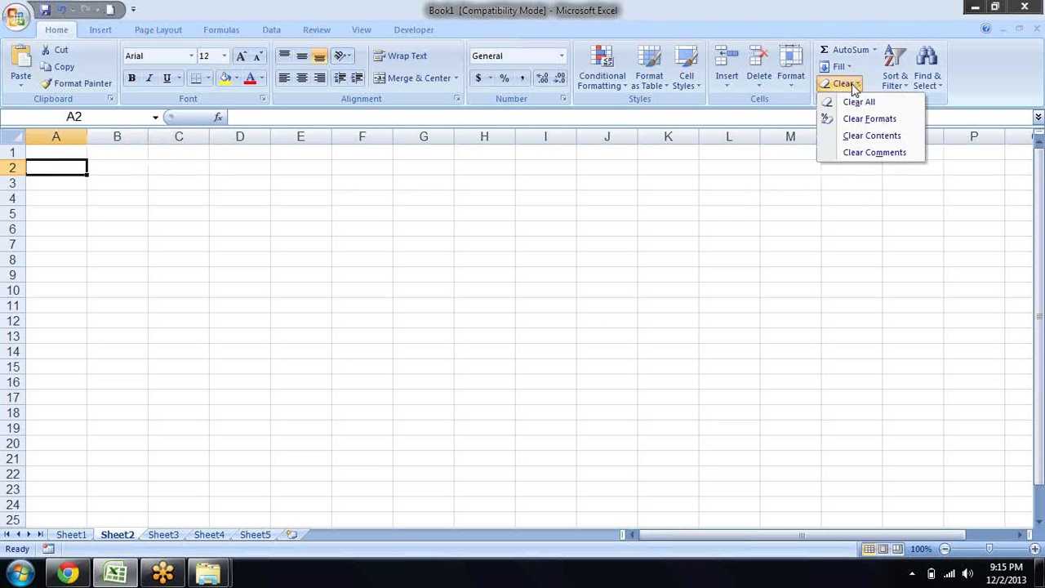
{"action": "left_click", "coordinate": [937, 76]}
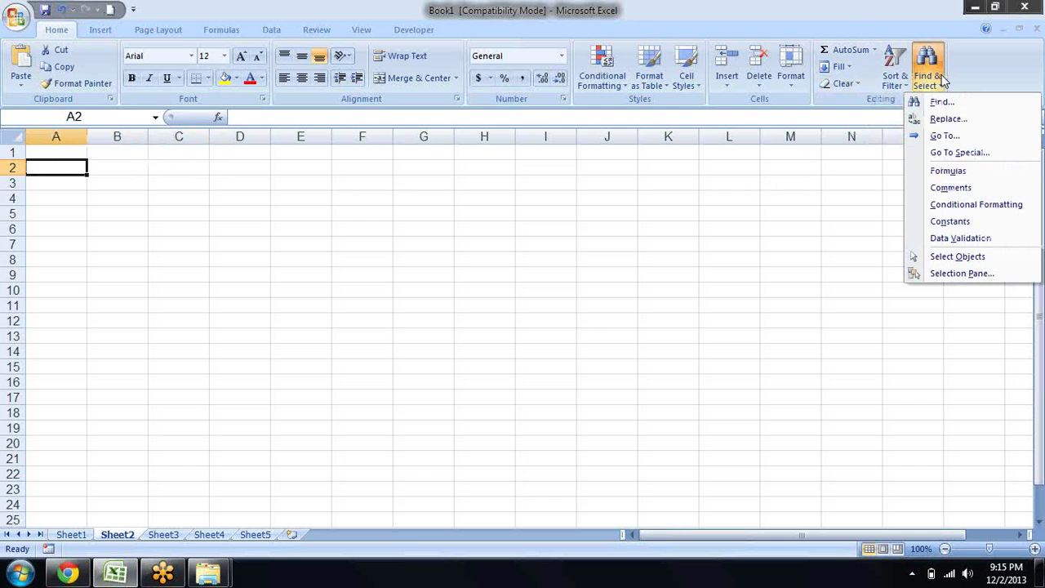
{"action": "left_click", "coordinate": [866, 193]}
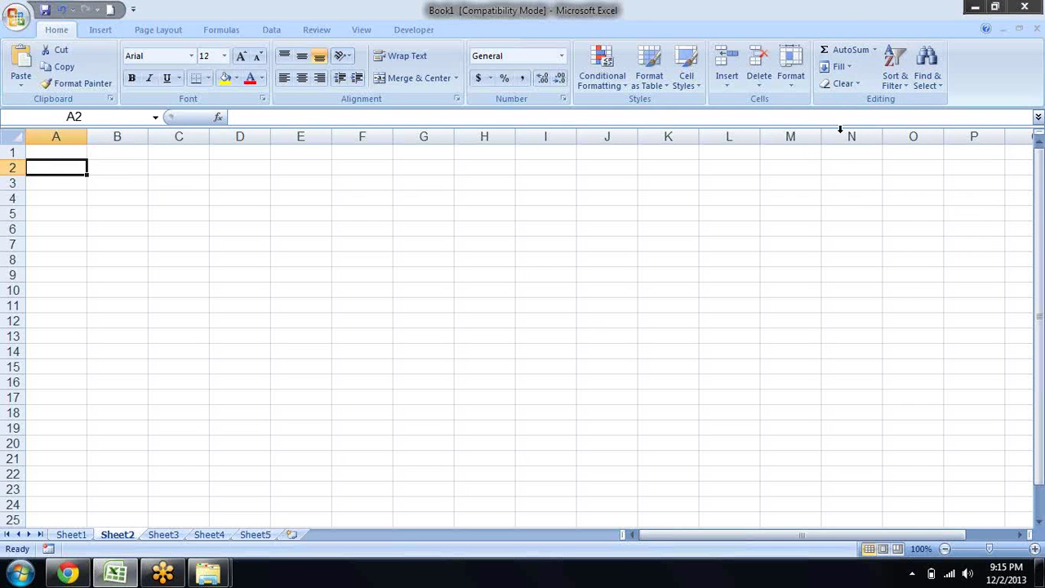
{"action": "left_click", "coordinate": [839, 66]}
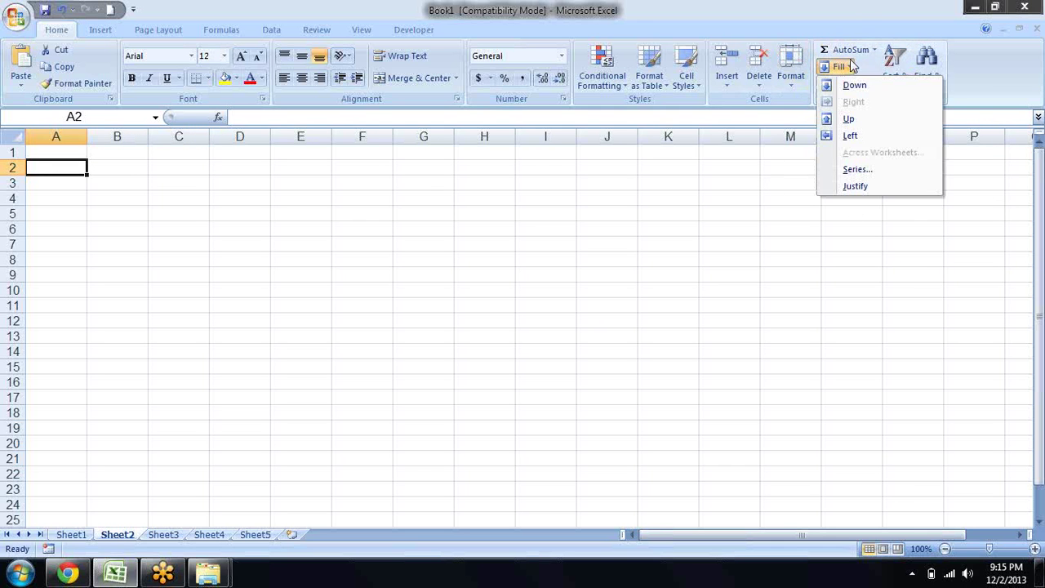
{"action": "left_click", "coordinate": [654, 214]}
{"action": "key", "text": "Up"}
- Enter 1 in A2 and 2 in A3
{"action": "key", "text": "Down"}
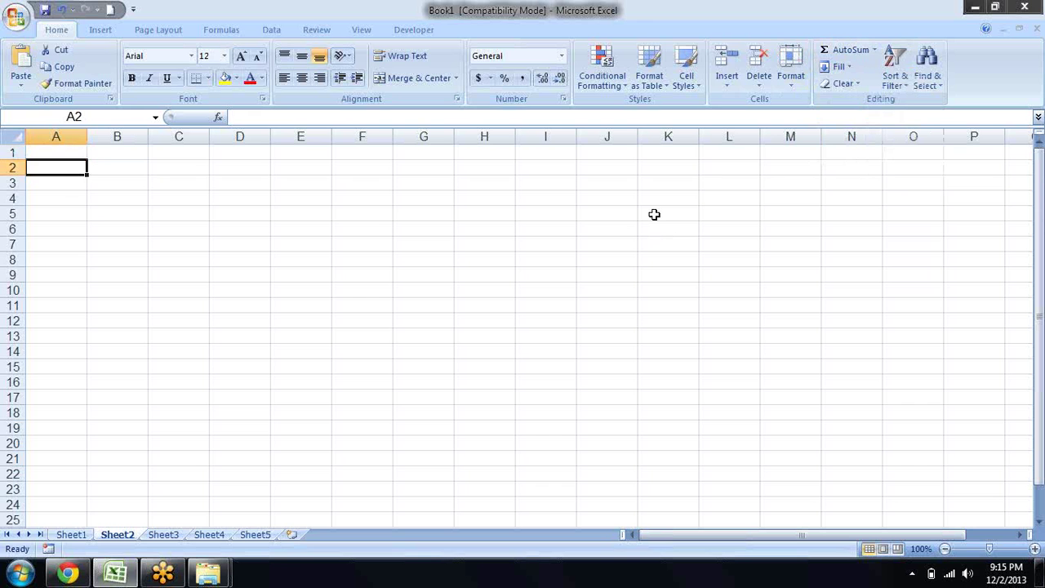
{"action": "type", "text": "1"}
{"action": "key", "text": "Return"}
{"action": "type", "text": "2"}
{"action": "key", "text": "Return"}
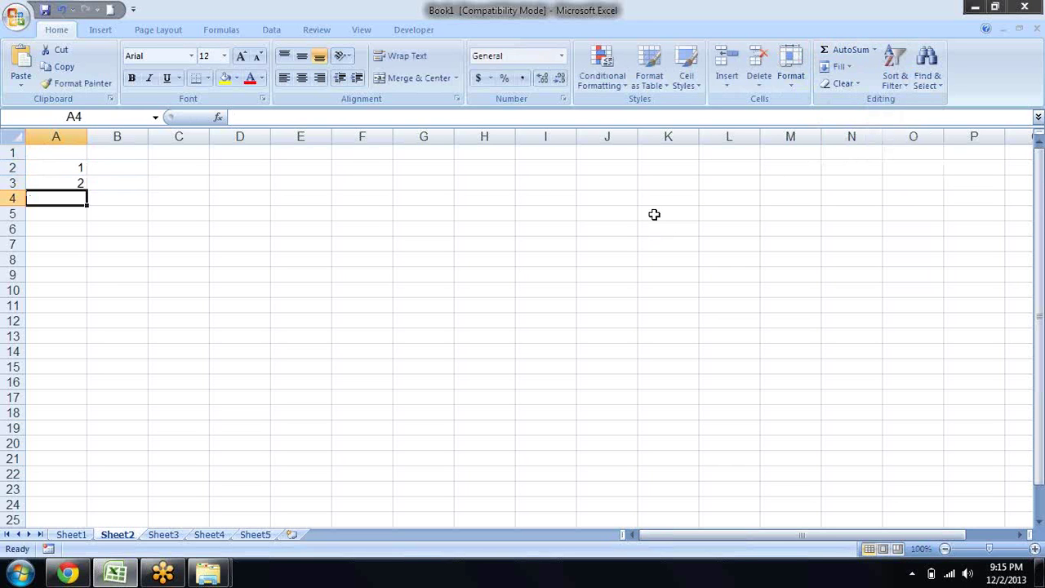
- Select A2:A3 and drag the fill handle to A18, continuing the series to 17
{"action": "key", "text": "Up"}
{"action": "key", "text": "Up"}
{"action": "key", "text": "shift+Down"}
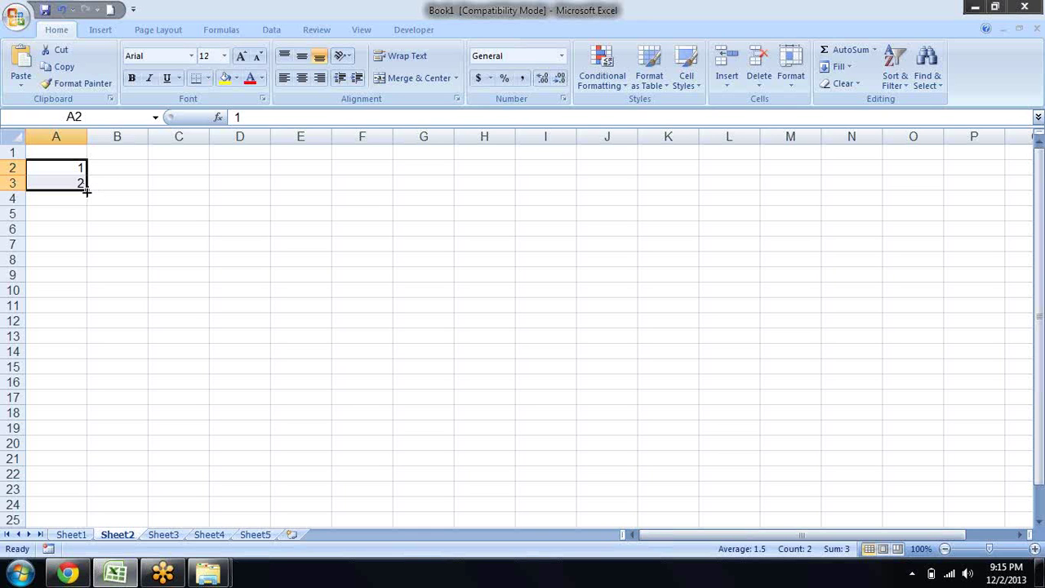
{"action": "left_click", "coordinate": [70, 168]}
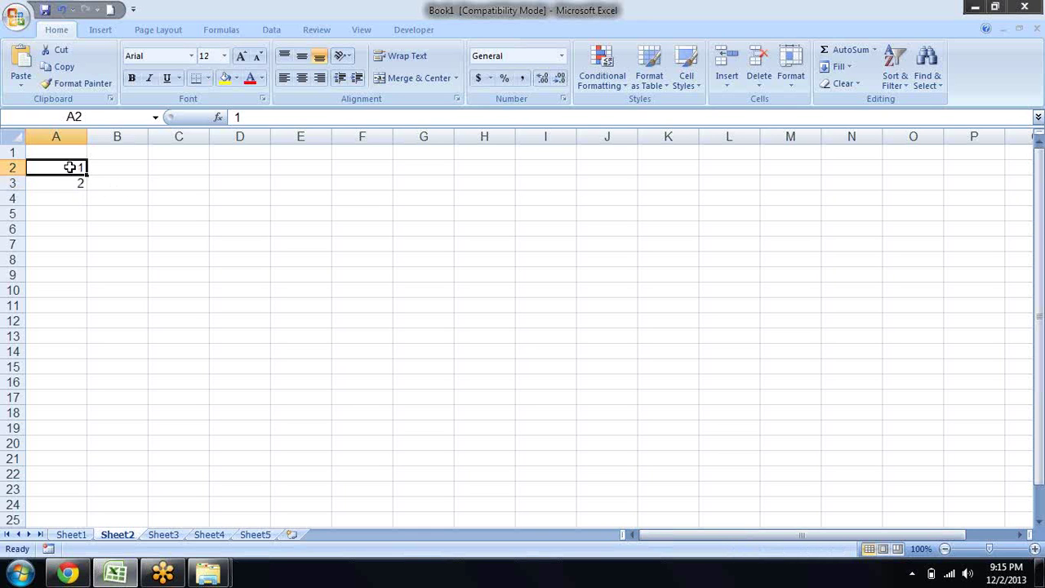
{"action": "left_click_drag", "start_coordinate": [70, 168], "coordinate": [75, 183]}
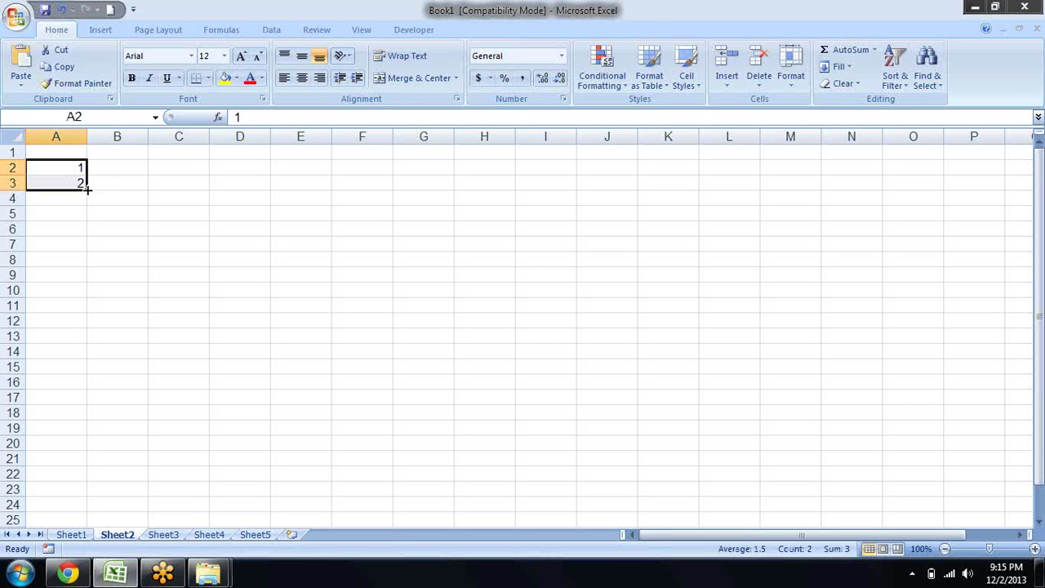
{"action": "left_click_drag", "start_coordinate": [88, 189], "coordinate": [96, 420]}
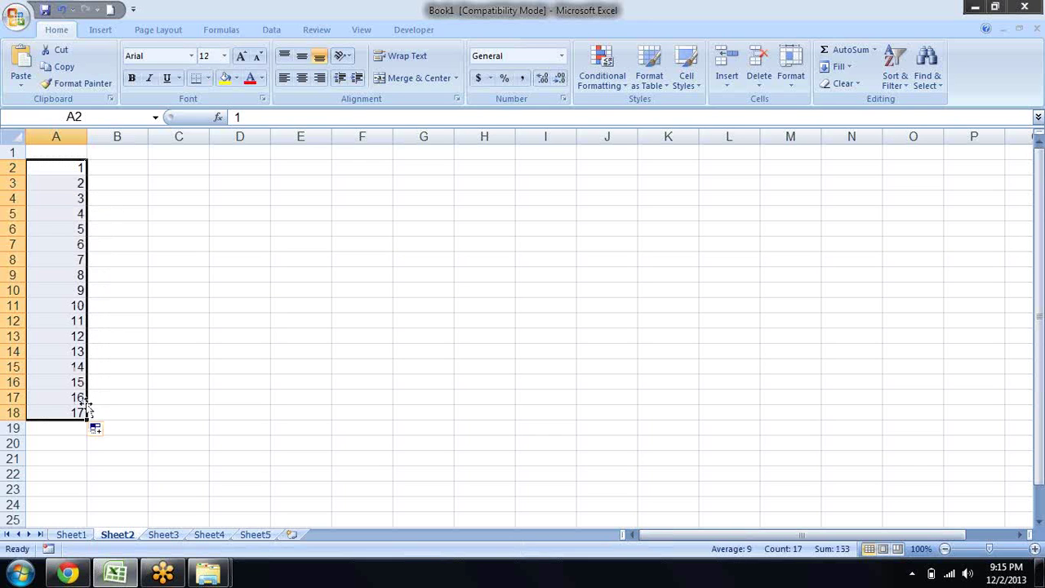
{"action": "left_click", "coordinate": [79, 167]}
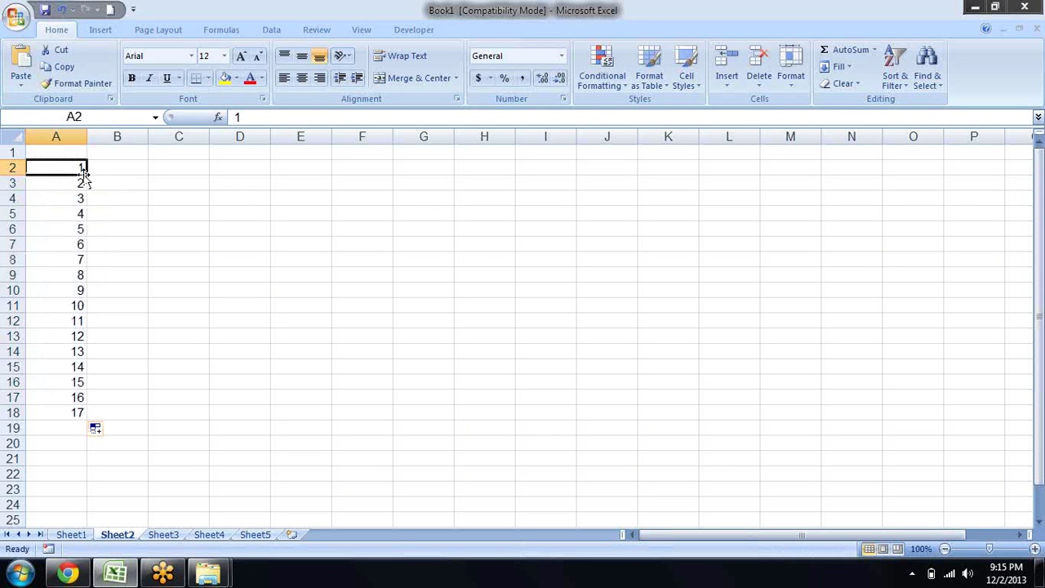
- Copy the 1 from A2 across row 2 to F2
{"action": "left_click_drag", "start_coordinate": [86, 174], "coordinate": [263, 190]}
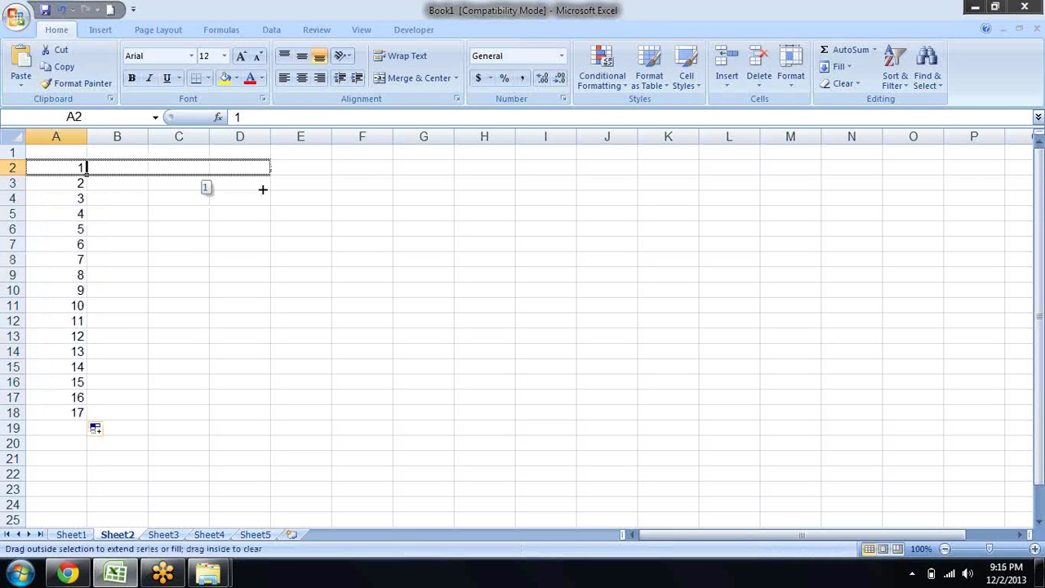
{"action": "mouse_move", "coordinate": [263, 189]}
{"action": "left_mouse_down"}
{"action": "mouse_move", "coordinate": [106, 158]}
{"action": "mouse_move", "coordinate": [88, 173]}
{"action": "left_mouse_up"}
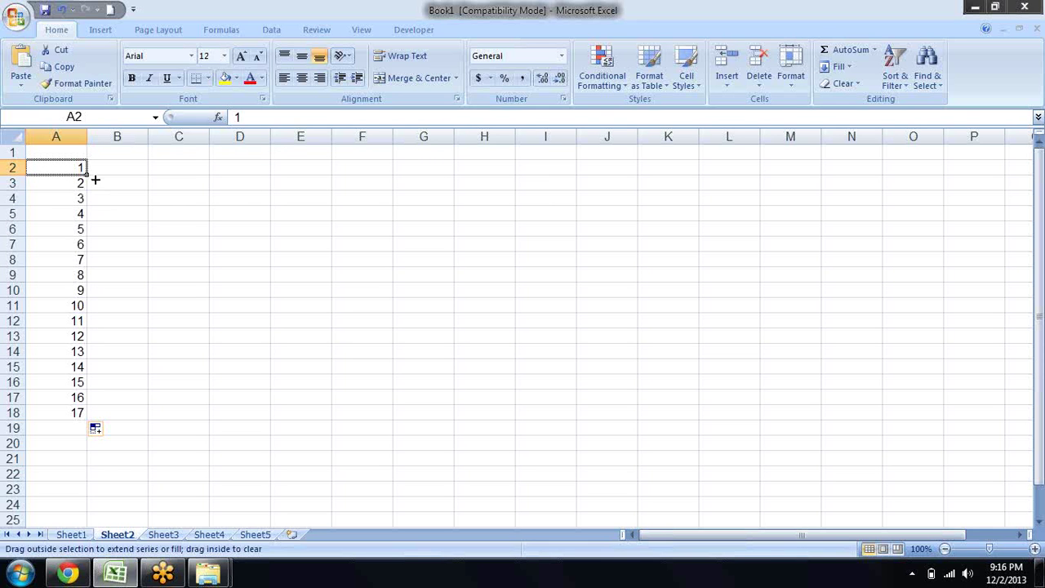
{"action": "left_click_drag", "start_coordinate": [95, 180], "coordinate": [416, 173]}
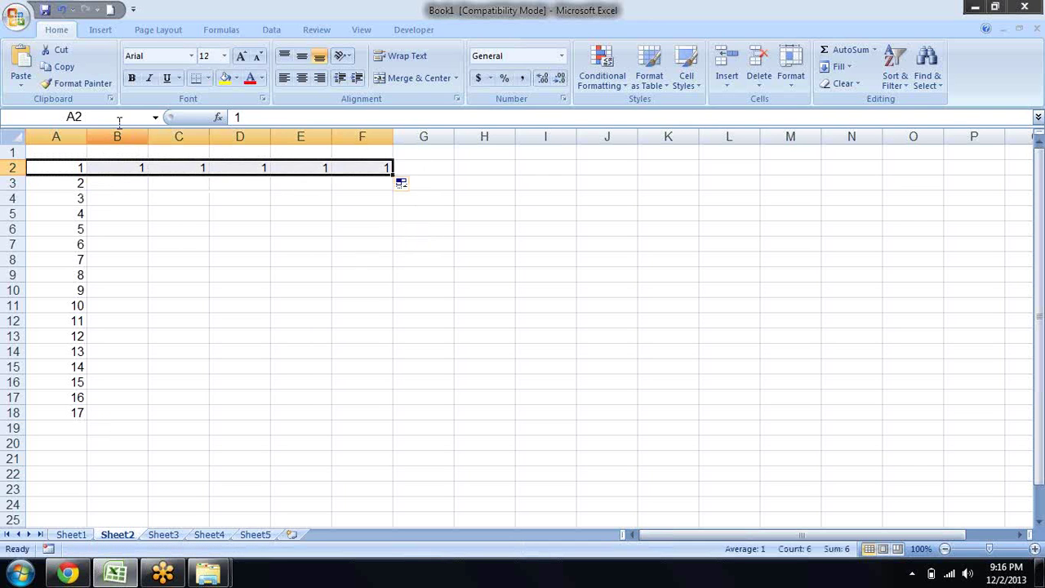
{"action": "left_click", "coordinate": [73, 167]}
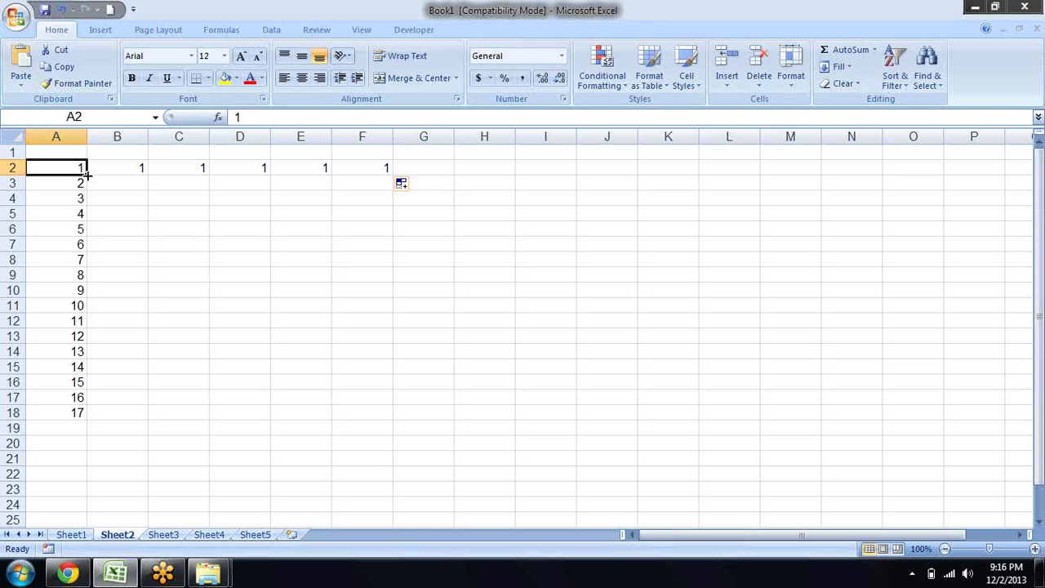
- Ctrl-fill A2 across to G2 so row 2 counts 1 to 7
{"action": "left_click_drag", "start_coordinate": [88, 174], "coordinate": [87, 174]}
{"action": "key", "text": "ctrl"}
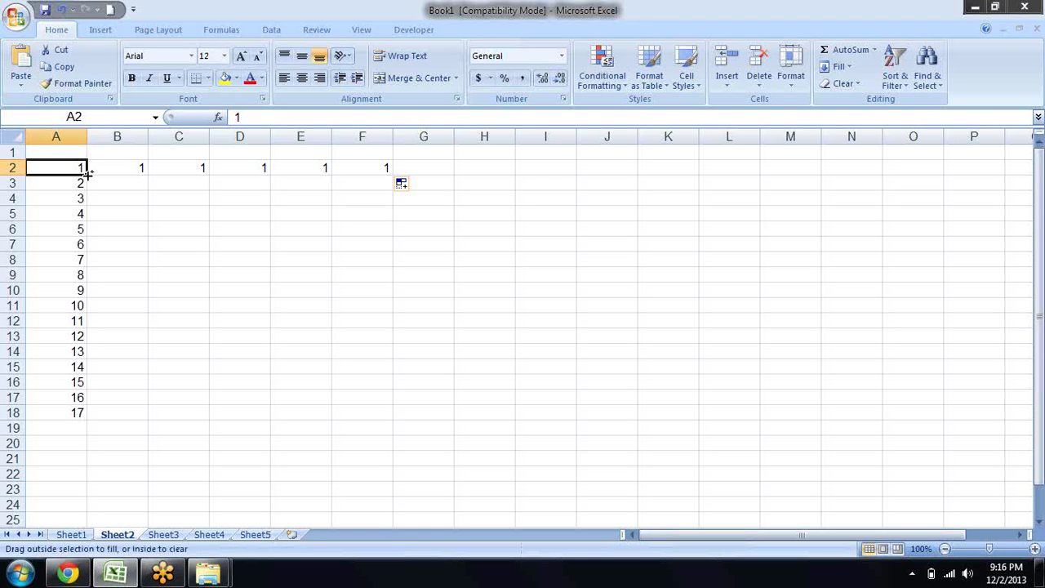
{"action": "left_click_drag", "start_coordinate": [88, 172], "coordinate": [592, 176]}
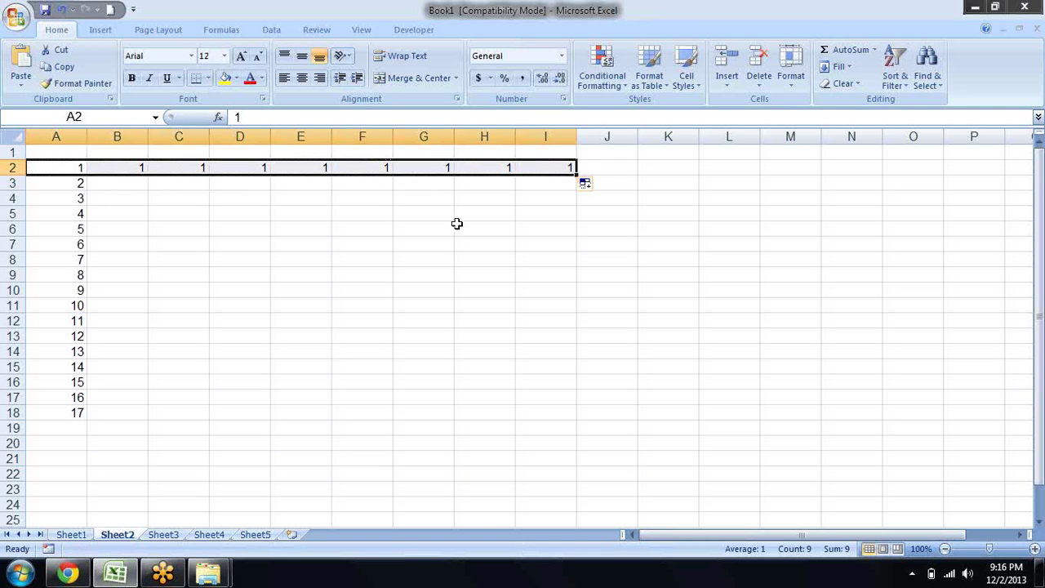
{"action": "key", "text": "ctrl+z"}
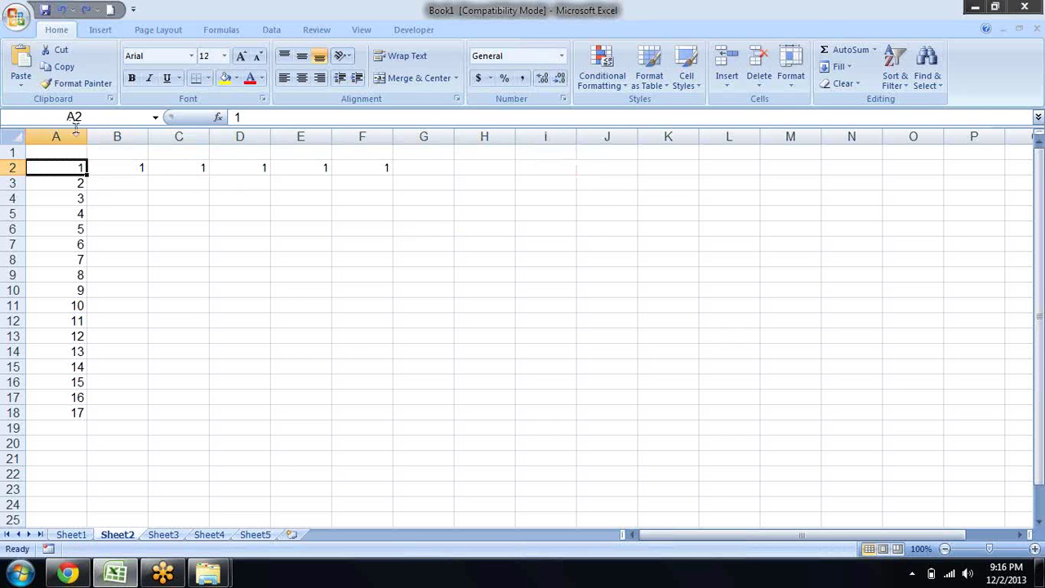
{"action": "left_click_drag", "start_coordinate": [86, 175], "coordinate": [86, 175]}
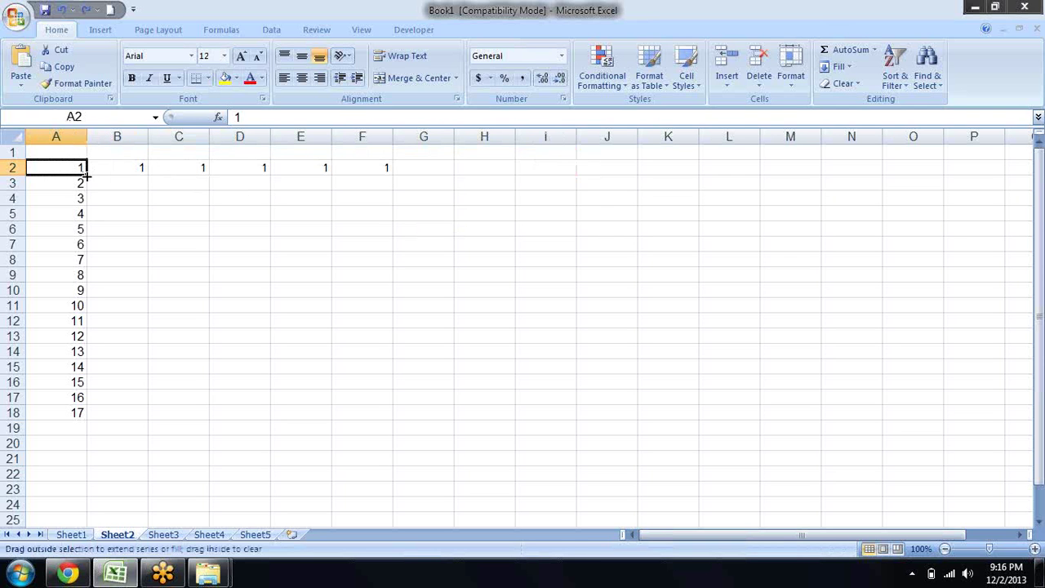
{"action": "key", "text": "ctrl"}
{"action": "mouse_move", "coordinate": [86, 176]}
{"action": "left_mouse_down"}
{"action": "mouse_move", "coordinate": [466, 193]}
{"action": "mouse_move", "coordinate": [439, 190]}
{"action": "left_mouse_up"}
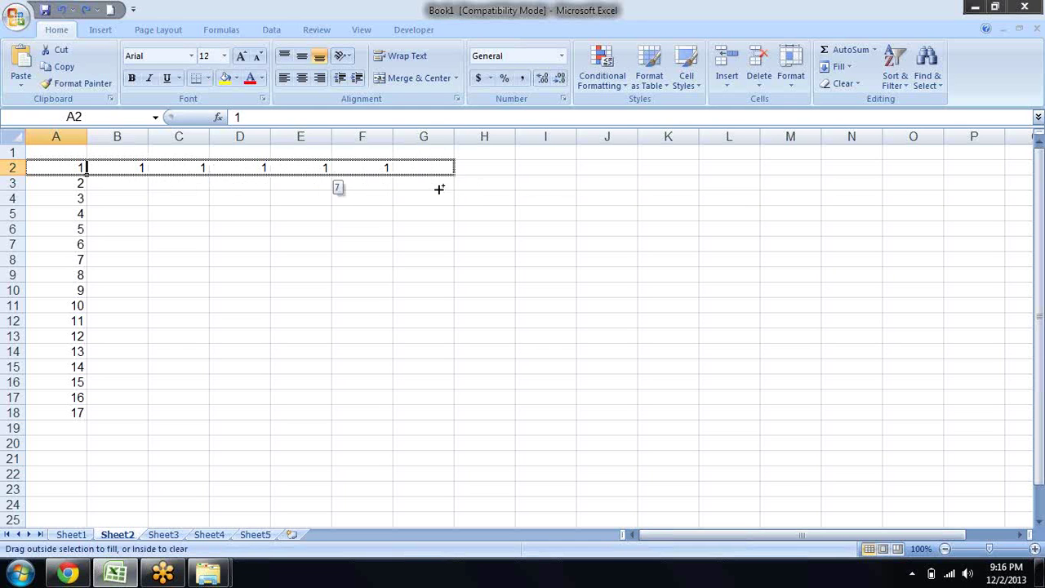
{"action": "left_click_drag", "start_coordinate": [439, 189], "coordinate": [437, 188]}
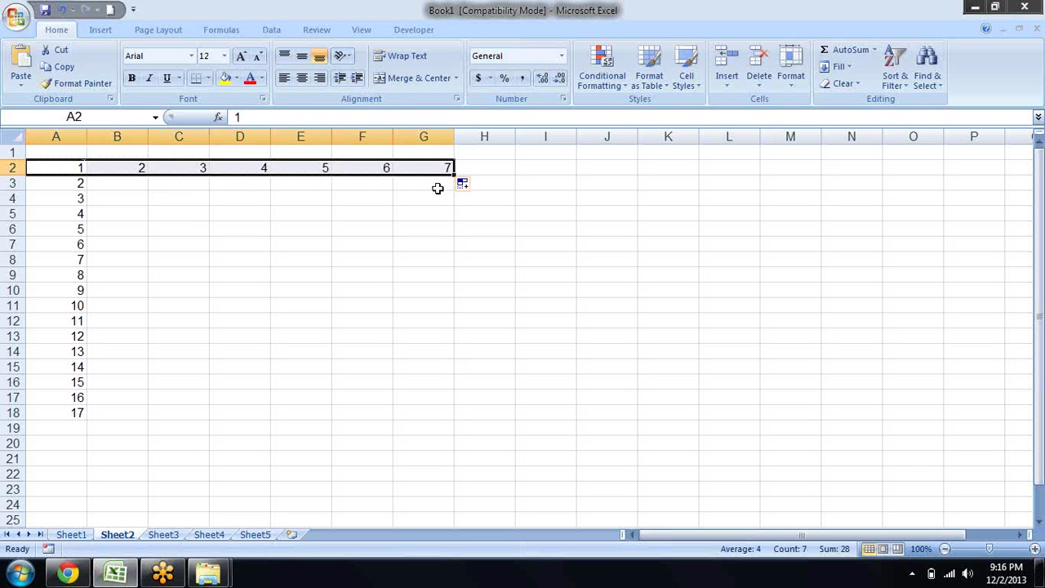
- Enter 1 in I3, Ctrl-fill it down to I17 as 1–15, then delete that series
{"action": "left_click", "coordinate": [552, 183]}
{"action": "type", "text": "1"}
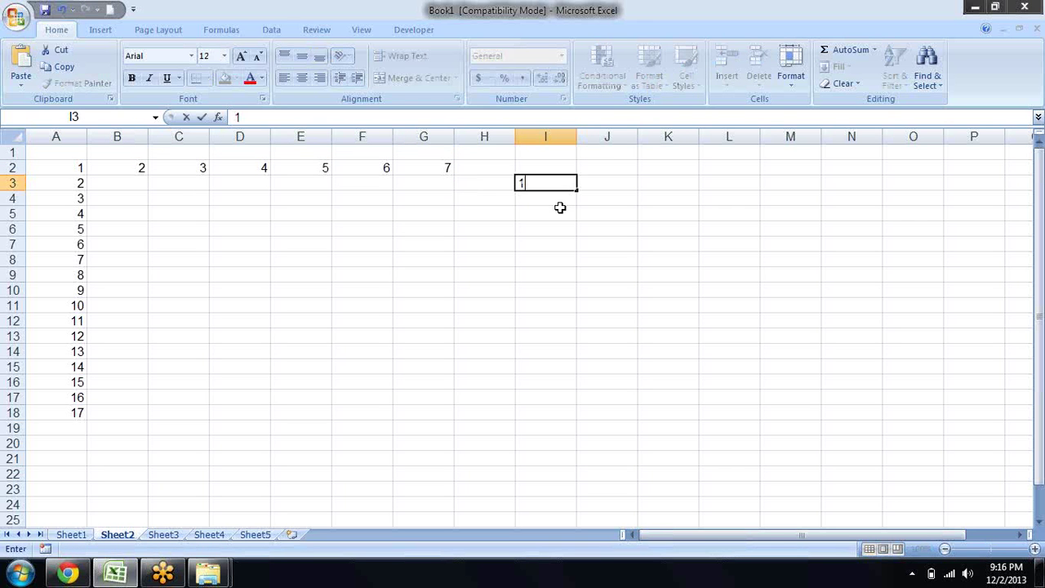
{"action": "left_click_drag", "start_coordinate": [593, 228], "coordinate": [591, 214]}
{"action": "left_click", "coordinate": [555, 183]}
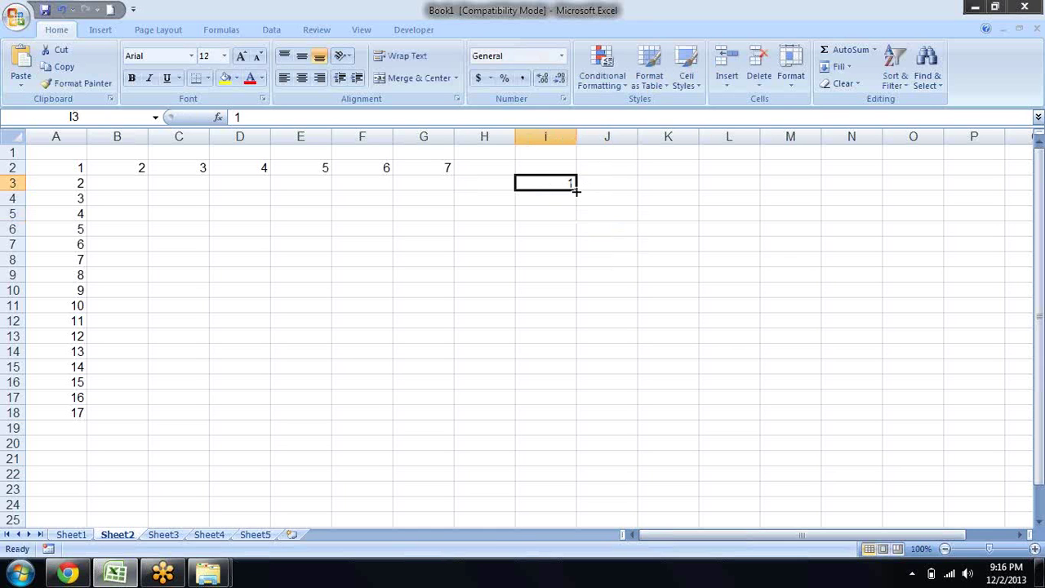
{"action": "left_click_drag", "start_coordinate": [576, 191], "coordinate": [572, 401]}
{"action": "key", "text": "ctrl"}
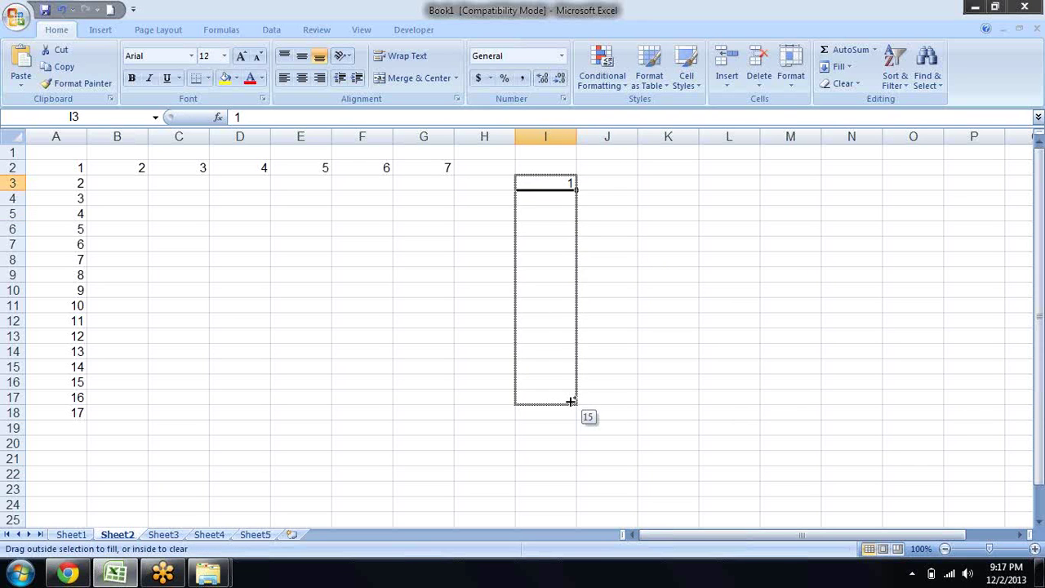
{"action": "left_click_drag", "start_coordinate": [571, 401], "coordinate": [569, 400]}
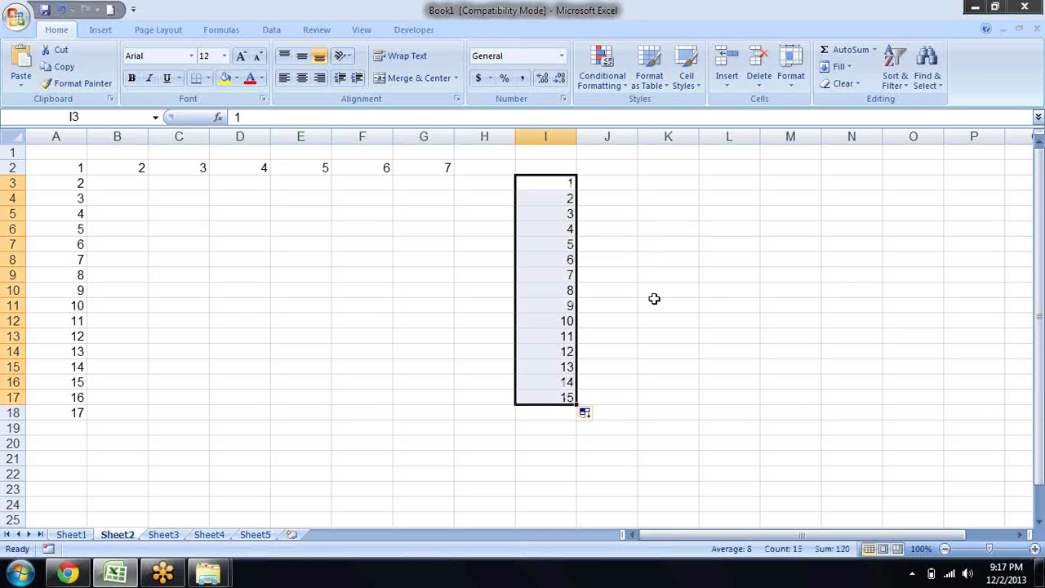
{"action": "key", "text": "Delete"}
- Delete the numbers in A2:G2 and A3:A18
{"action": "key", "text": "Up"}
{"action": "key", "text": "Left"}
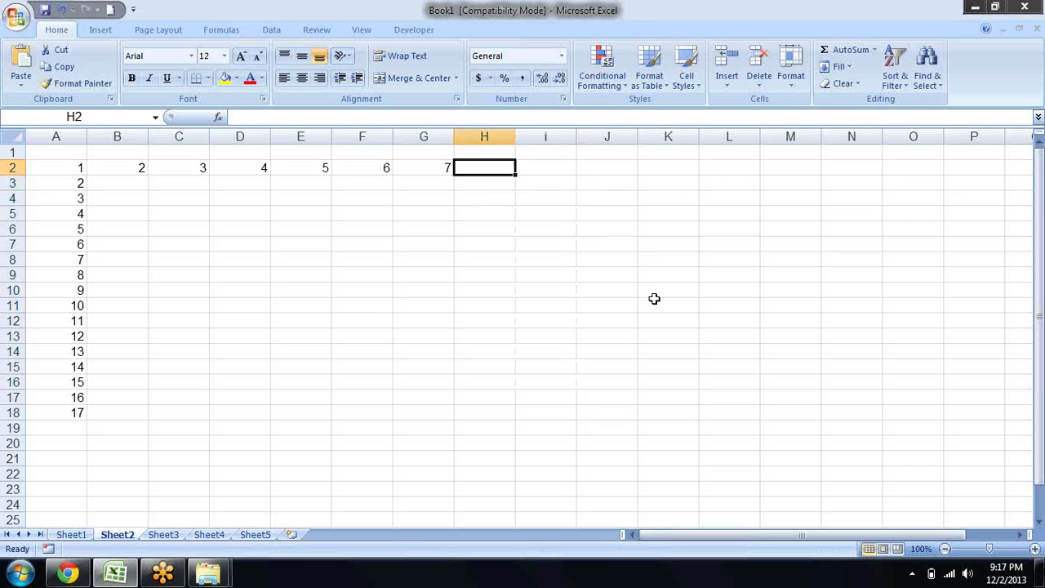
{"action": "key", "text": "Left"}
{"action": "key", "text": "Left"}
{"action": "key", "text": "Right"}
{"action": "key", "text": "Left"}
{"action": "key", "text": "Left"}
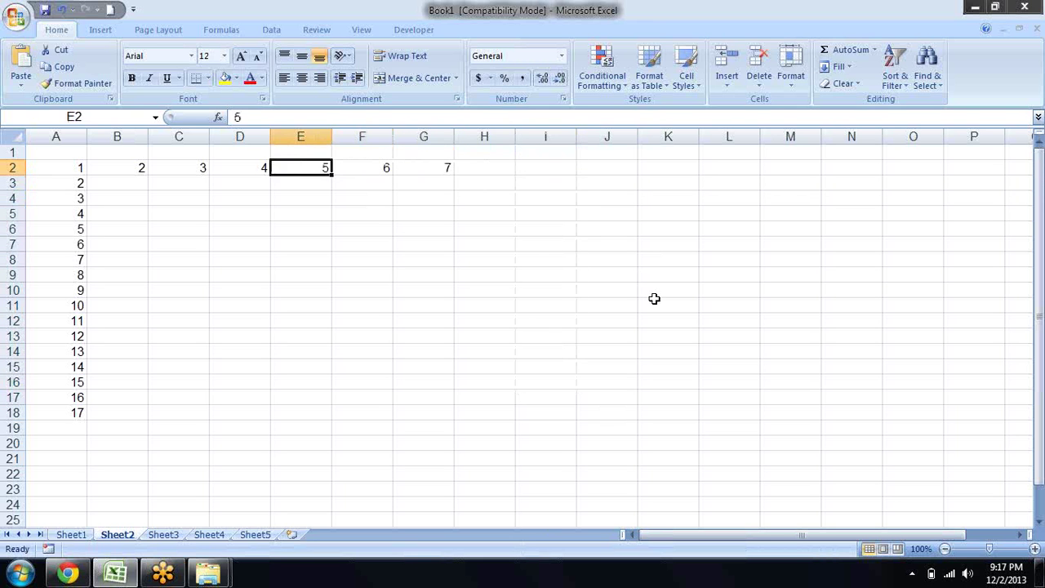
{"action": "key", "text": "Home"}
{"action": "key", "text": "ctrl+shift+Right"}
{"action": "key", "text": "Delete"}
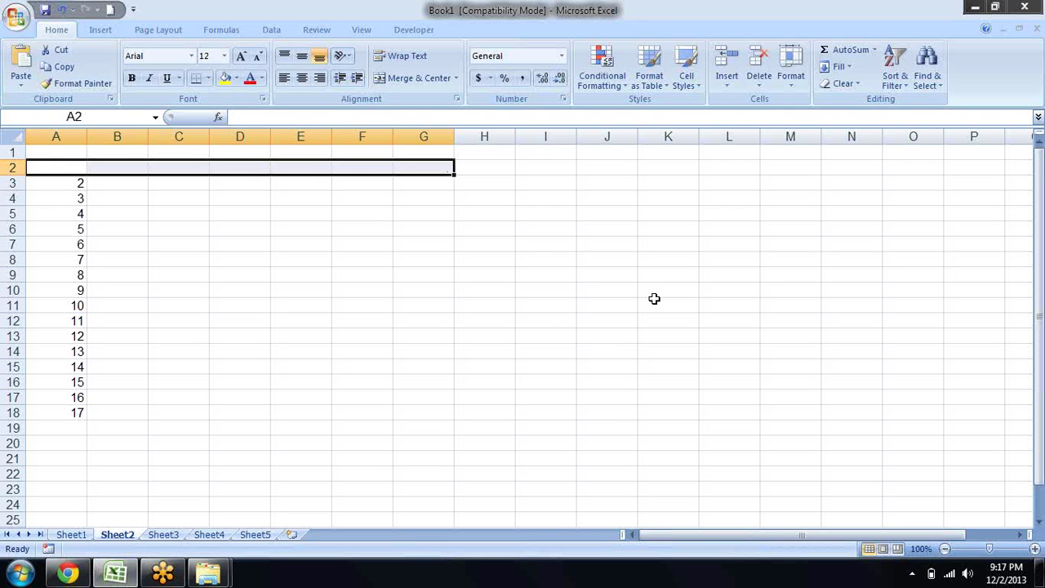
{"action": "key", "text": "Down"}
{"action": "key", "text": "ctrl+shift+Down"}
{"action": "key", "text": "Delete"}
- Leave only 1 in A2 and select A2 down to A18
{"action": "key", "text": "Up"}
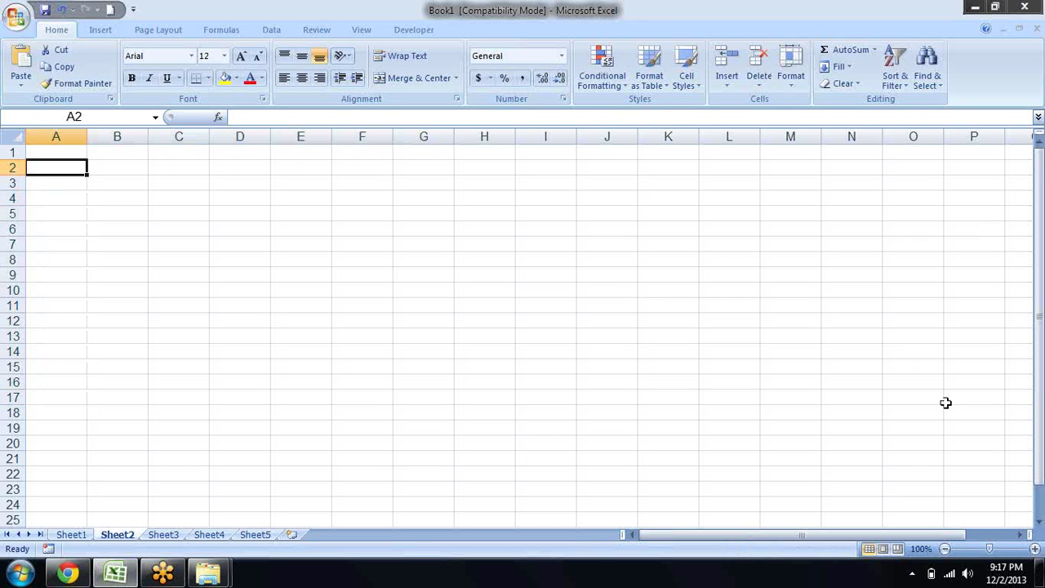
{"action": "type", "text": "1"}
{"action": "key", "text": "Return"}
{"action": "type", "text": "2"}
{"action": "key", "text": "Up"}
{"action": "key", "text": "Up"}
{"action": "key", "text": "Down"}
{"action": "key", "text": "Down"}
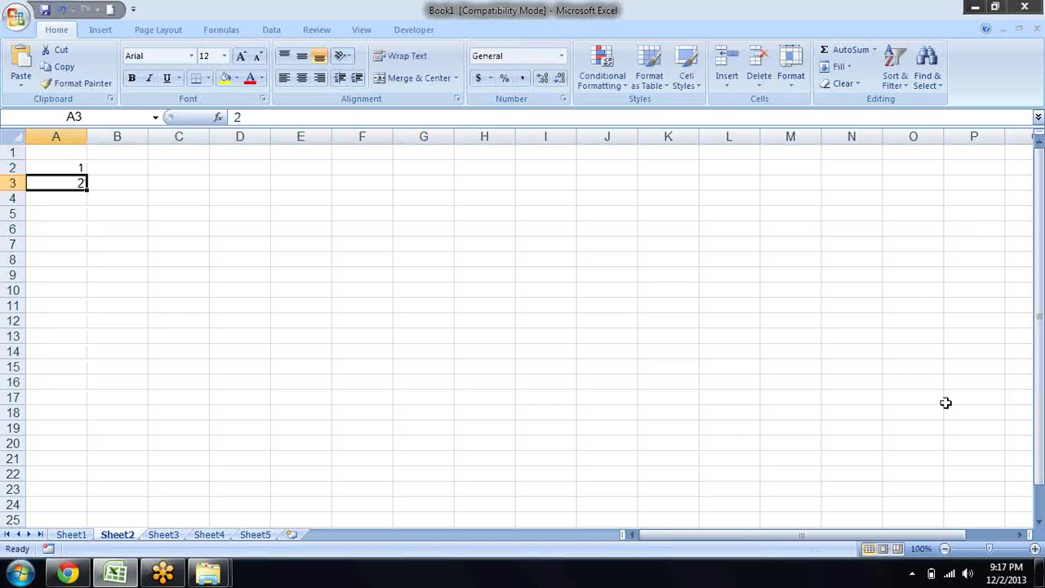
{"action": "key", "text": "Delete"}
{"action": "key", "text": "Up"}
{"action": "key", "text": "shift+Down"}
{"action": "key", "text": "shift+Down"}
{"action": "key", "text": "shift+Down"}
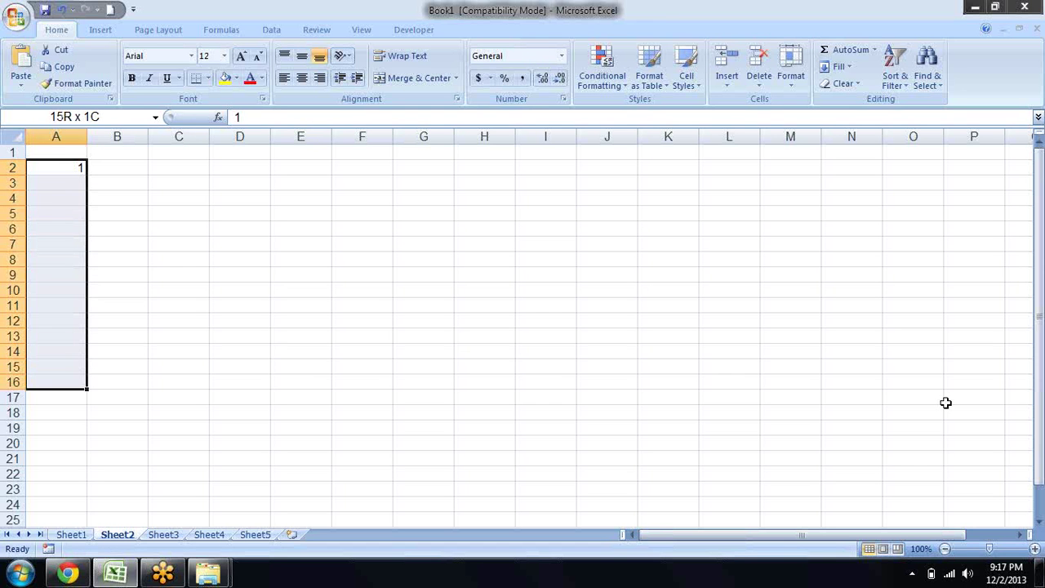
{"action": "key", "text": "shift+Down"}
{"action": "key", "text": "shift+Down"}
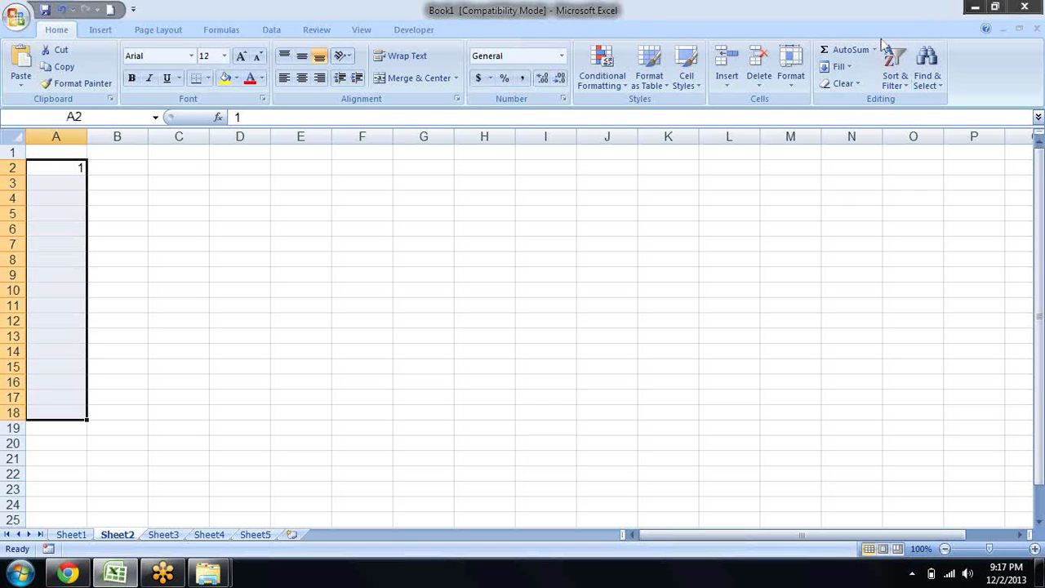
- Try Fill Down on the 1 and undo it, then enter 2 in A3 and select downward from A2
{"action": "left_click", "coordinate": [840, 66]}
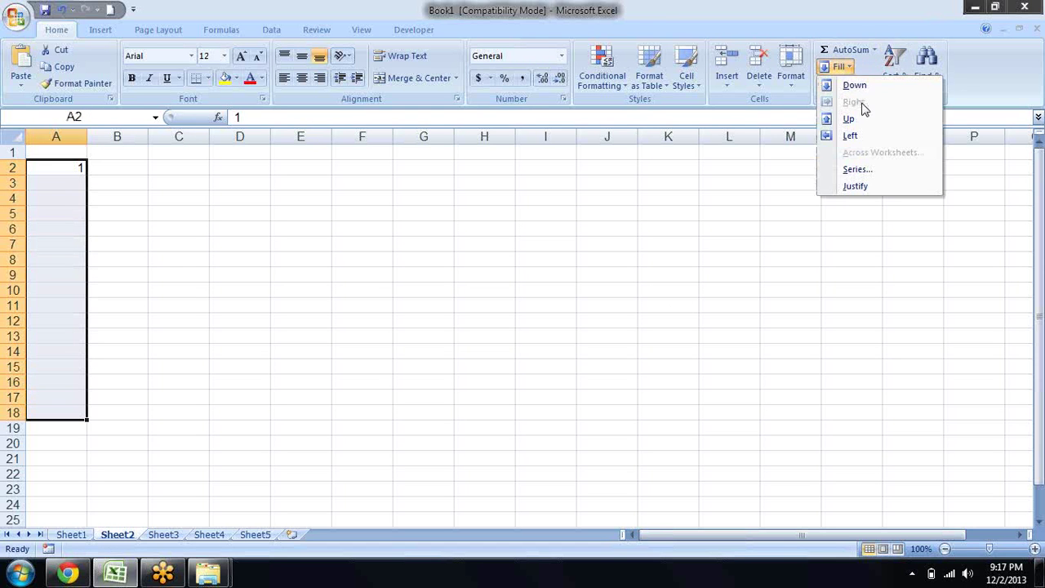
{"action": "left_click", "coordinate": [862, 86]}
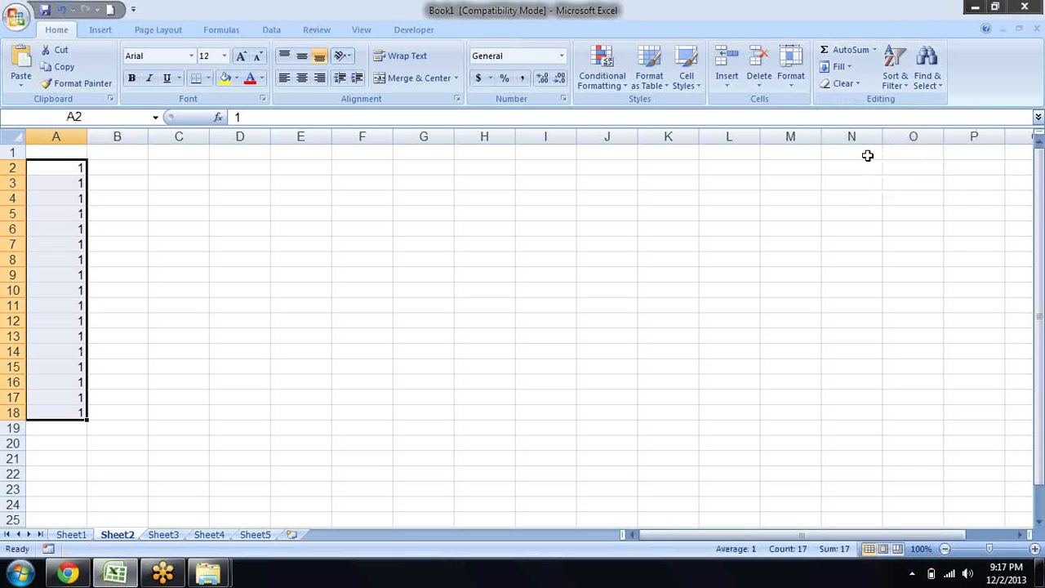
{"action": "key", "text": "ctrl+z"}
{"action": "key", "text": "Down"}
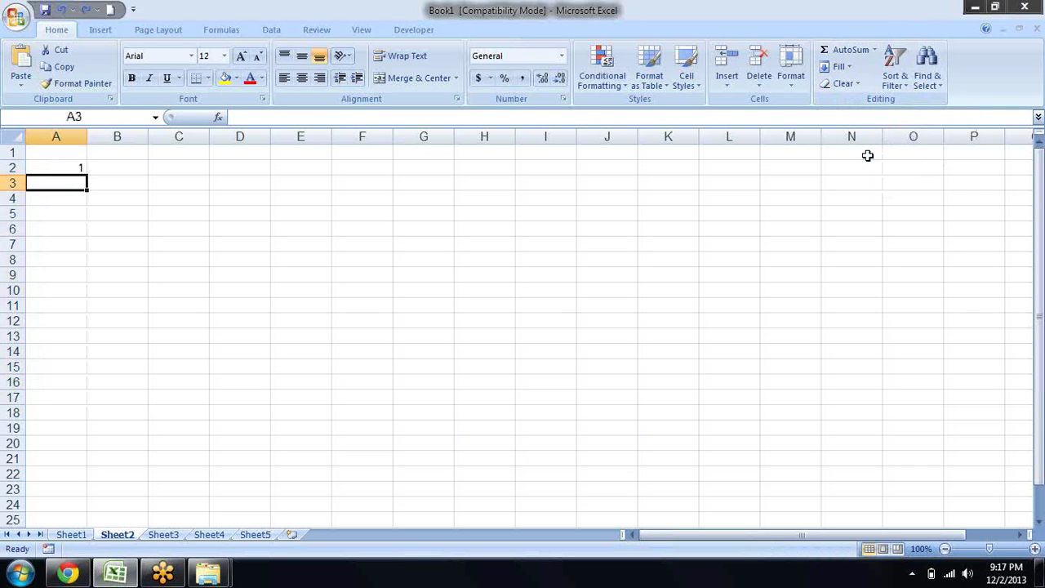
{"action": "type", "text": "2"}
{"action": "key", "text": "Return"}
{"action": "key", "text": "Up"}
{"action": "key", "text": "Up"}
{"action": "key", "text": "shift+Down"}
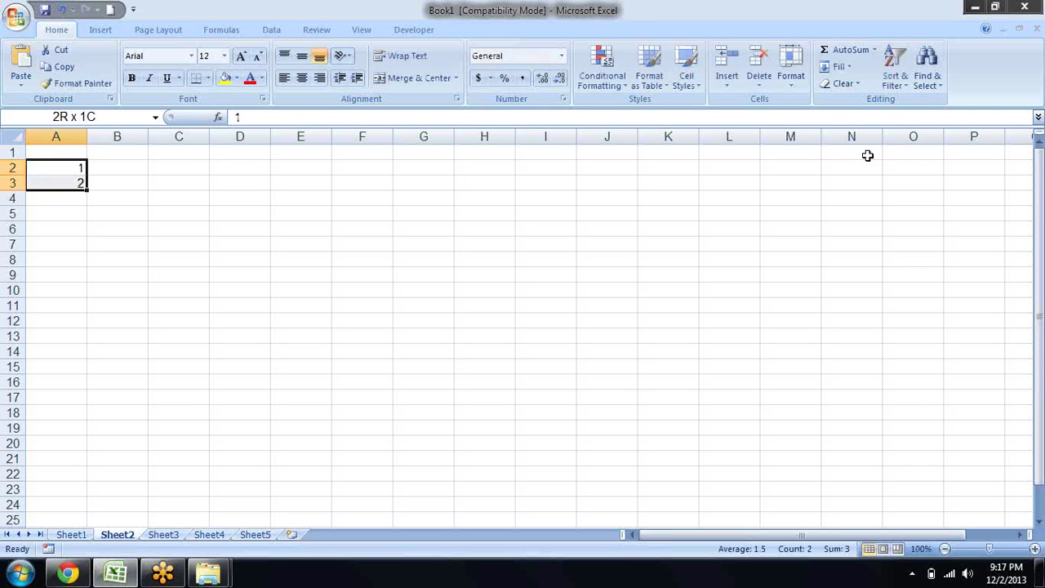
{"action": "key", "text": "shift+Down"}
{"action": "key", "text": "shift+Down"}
{"action": "key", "text": "shift+Down"}
{"action": "key", "text": "shift+Down"}
{"action": "key", "text": "shift+Down"}
{"action": "key", "text": "shift+Down"}
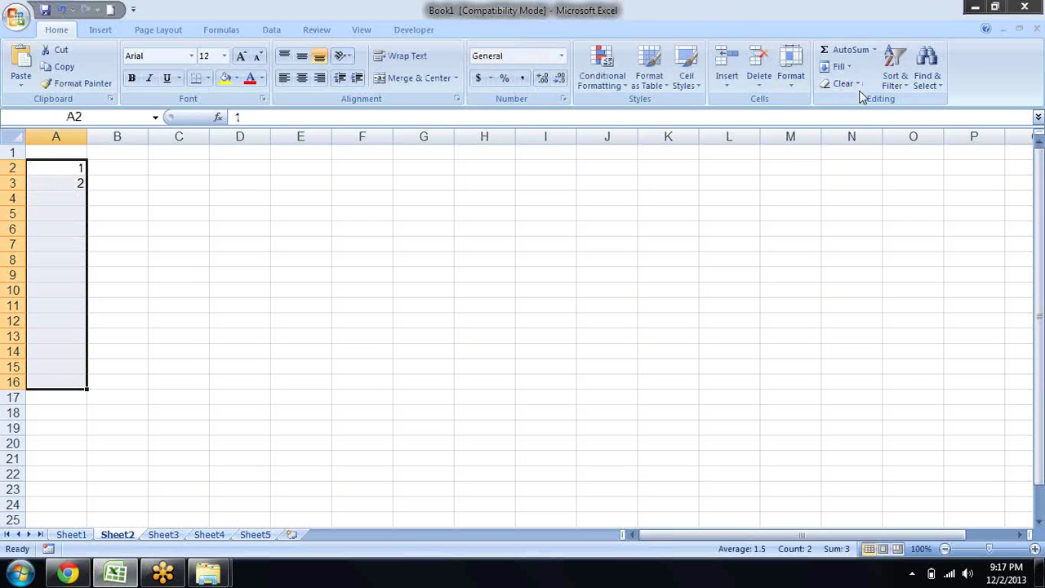
- Try Fill Down through A16 again, undo it, and reselect part of column A
{"action": "left_click", "coordinate": [841, 67]}
{"action": "left_click", "coordinate": [853, 87]}
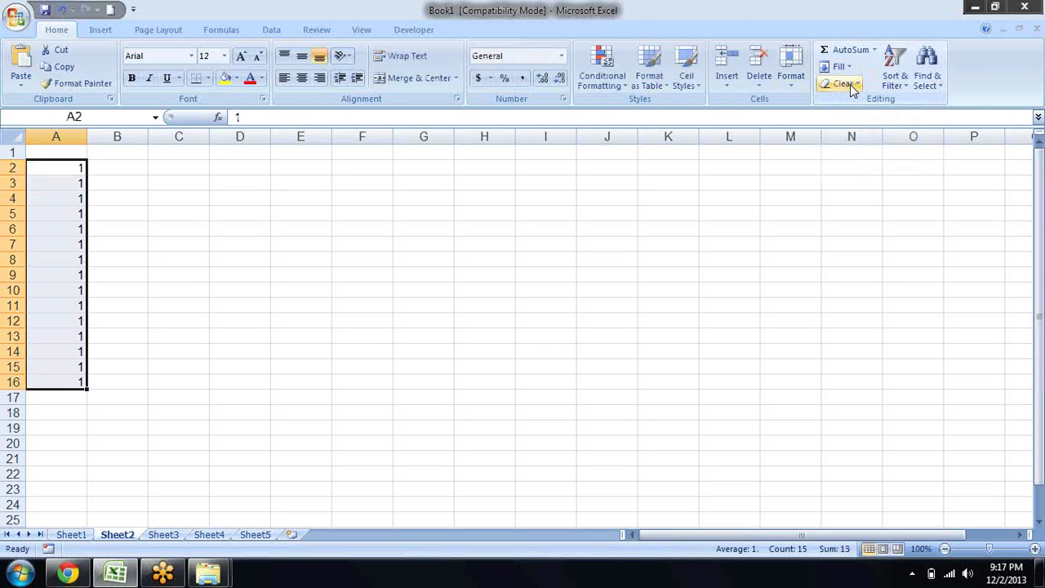
{"action": "key", "text": "ctrl+z"}
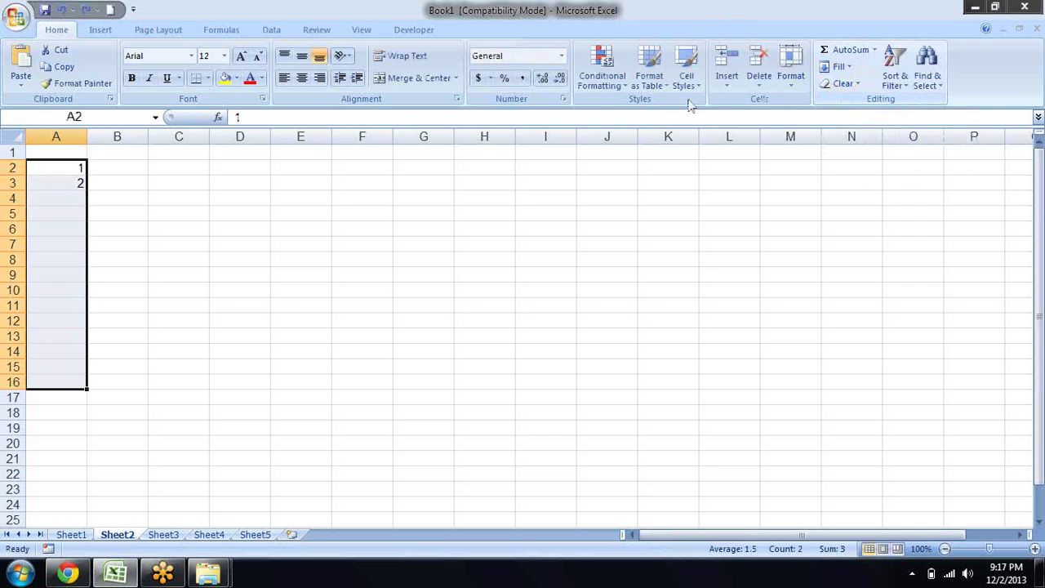
{"action": "left_click", "coordinate": [852, 69]}
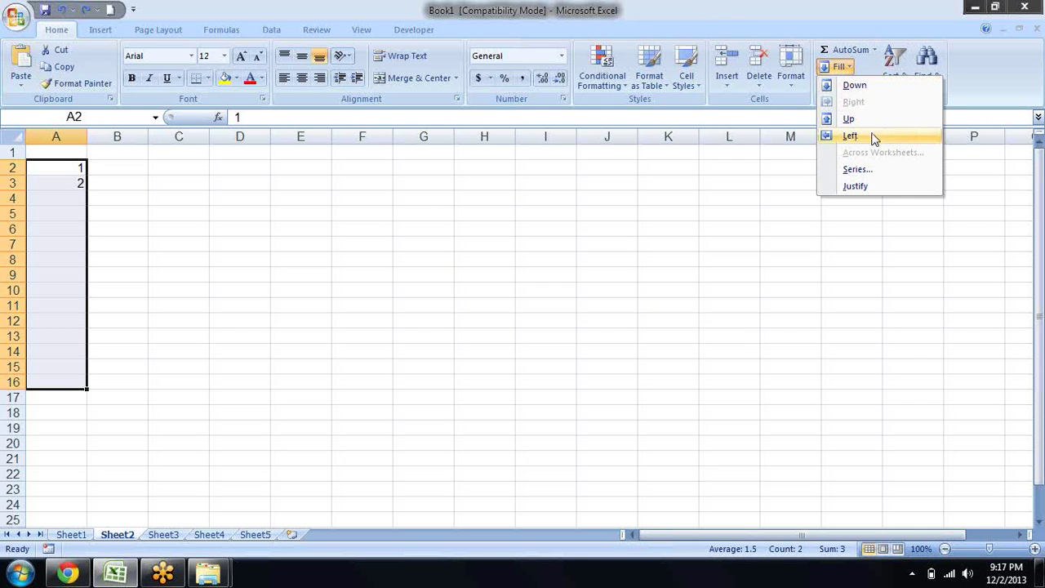
{"action": "left_click", "coordinate": [116, 276]}
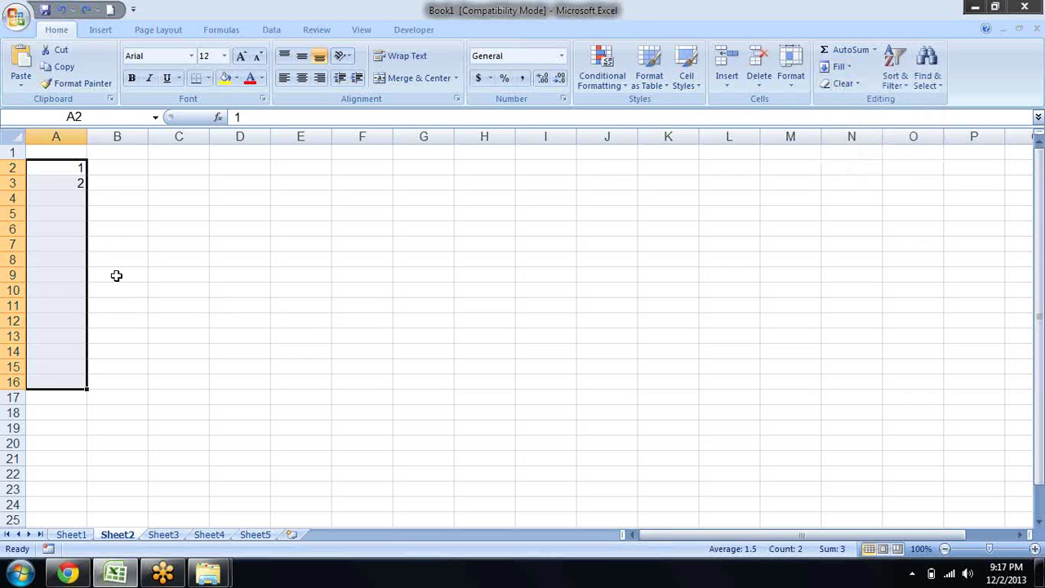
{"action": "left_click", "coordinate": [116, 276]}
{"action": "left_click_drag", "start_coordinate": [81, 352], "coordinate": [76, 227]}
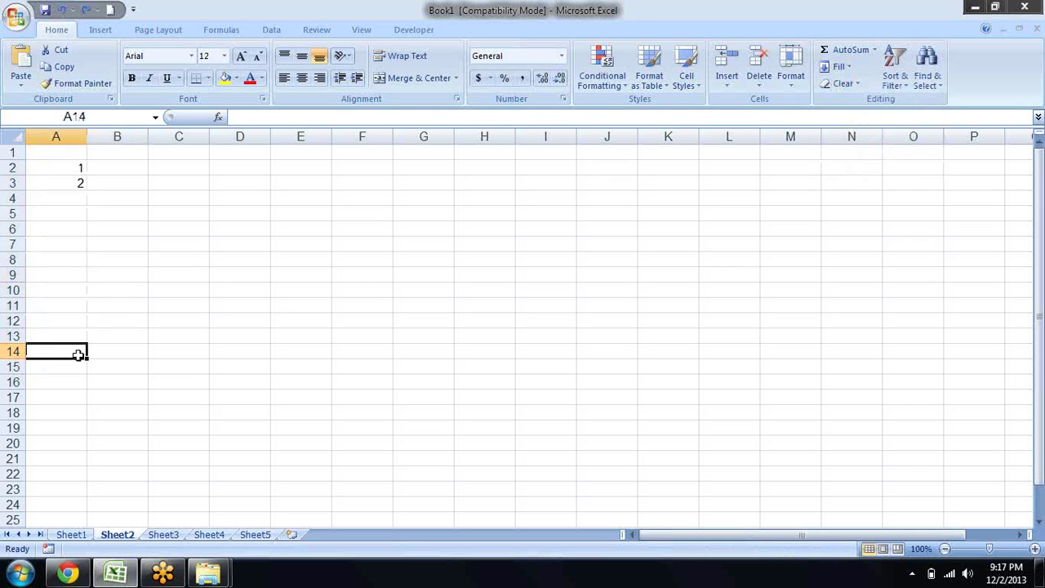
- Clear A3 and copy the 1 from A2 into A14
{"action": "left_click", "coordinate": [76, 184]}
{"action": "key", "text": "Delete"}
{"action": "key", "text": "Up"}
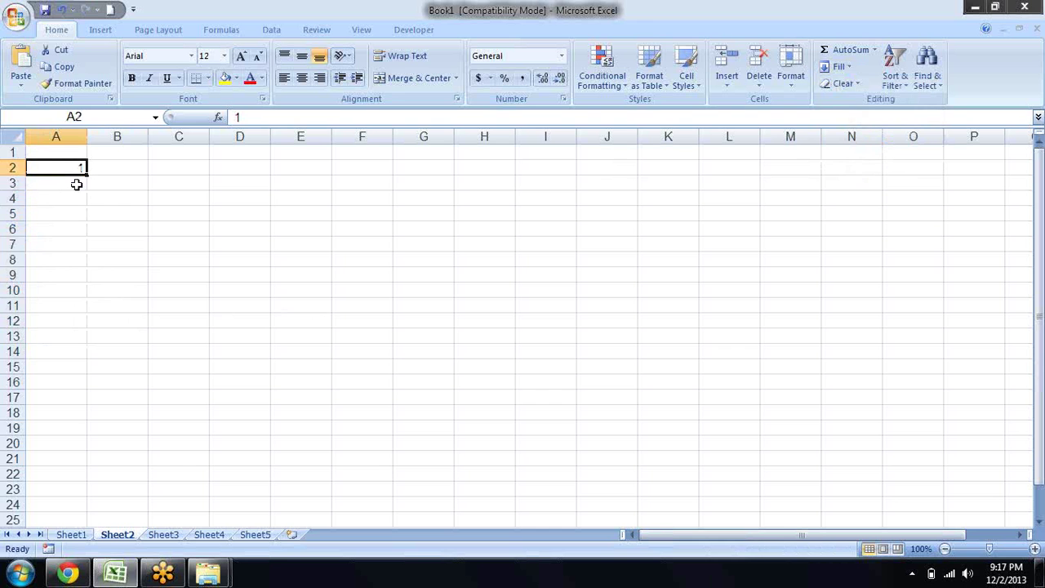
{"action": "key", "text": "ctrl+c"}
{"action": "key", "text": "Down"}
{"action": "key", "text": "Down"}
{"action": "key", "text": "Down"}
{"action": "key", "text": "Down"}
{"action": "key", "text": "Return"}
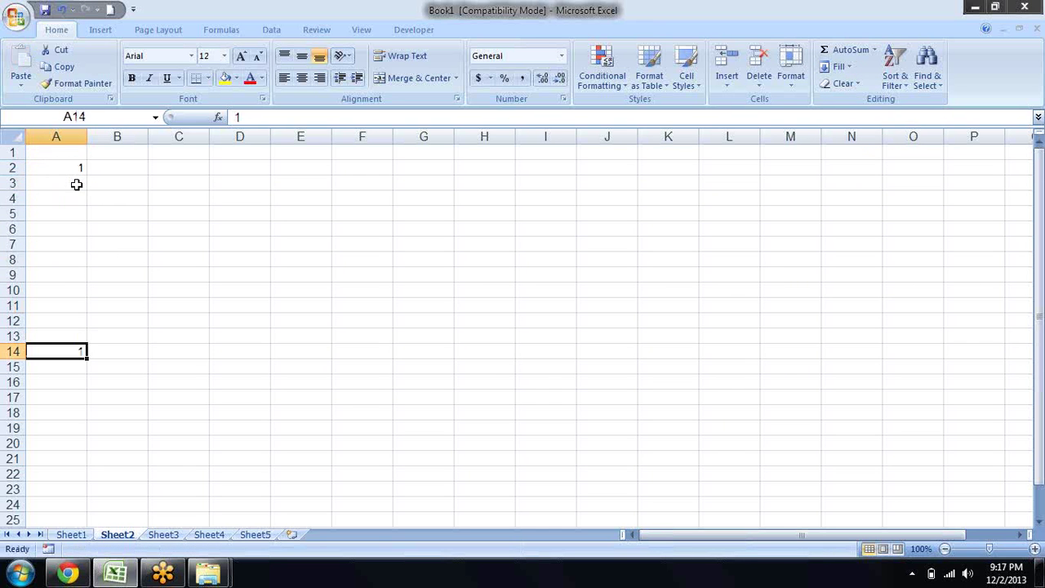
{"action": "key", "text": "Up"}
{"action": "key", "text": "Up"}
{"action": "key", "text": "Up"}
{"action": "key", "text": "Up"}
{"action": "key", "text": "Up"}
{"action": "key", "text": "Delete"}
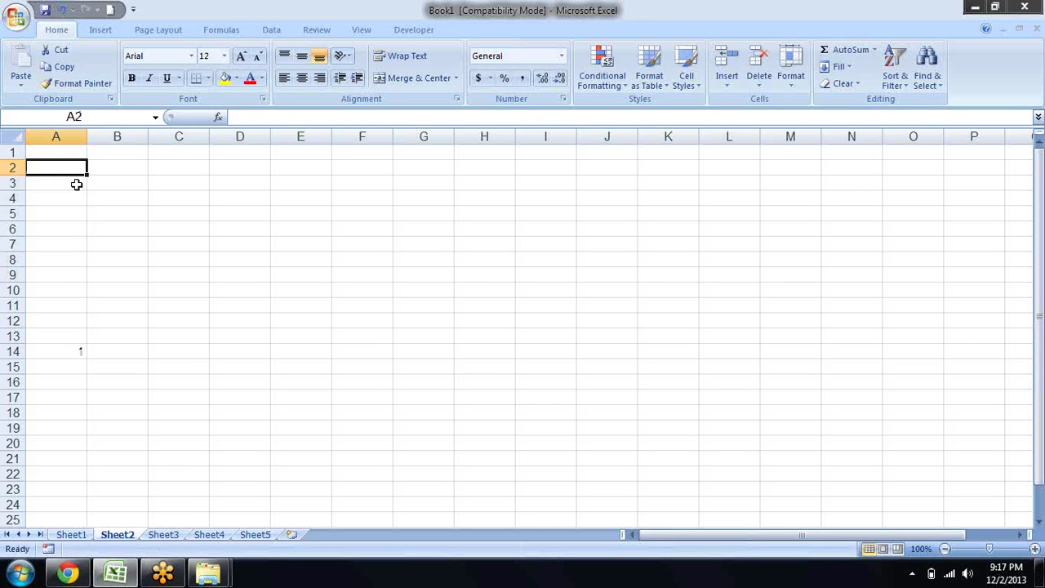
{"action": "key", "text": "Down"}
{"action": "key", "text": "Down"}
{"action": "key", "text": "Down"}
{"action": "key", "text": "Down"}
{"action": "key", "text": "Down"}
{"action": "key", "text": "Down"}
{"action": "key", "text": "Down"}
- Select A2:A14 and fill every cell with 1 using F2 and Ctrl+Enter
{"action": "key", "text": "shift+Up"}
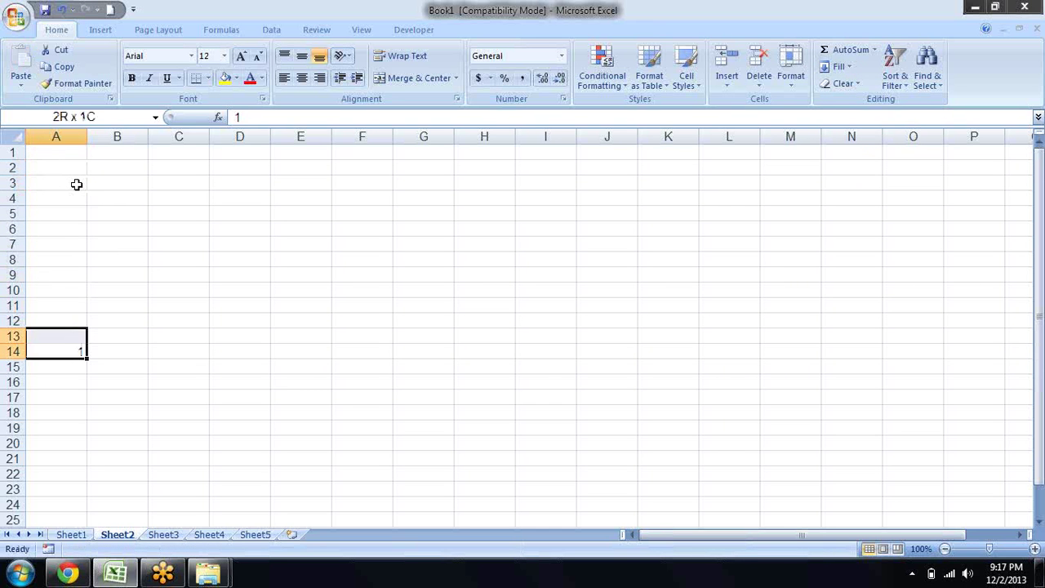
{"action": "key", "text": "shift+Up"}
{"action": "key", "text": "shift+Up"}
{"action": "key", "text": "shift+Up"}
{"action": "key", "text": "shift+Up"}
{"action": "key", "text": "shift+Up"}
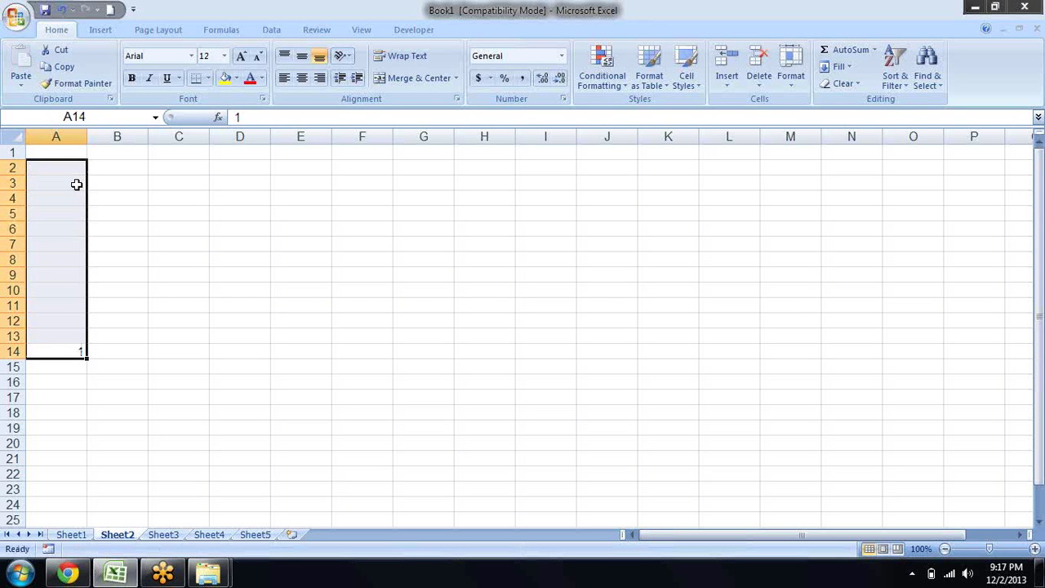
{"action": "key", "text": "F2"}
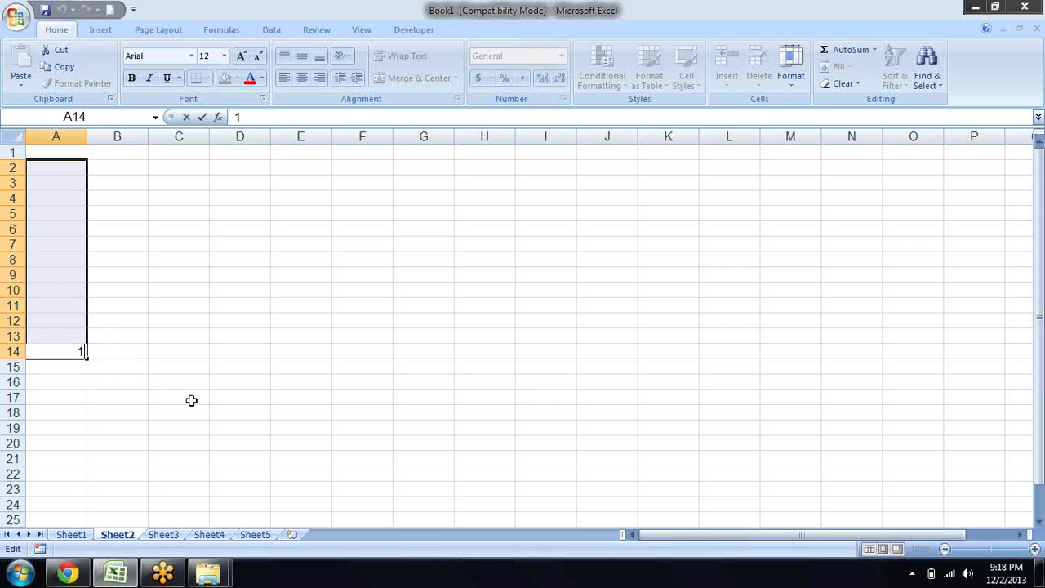
{"action": "key", "text": "ctrl+Return"}
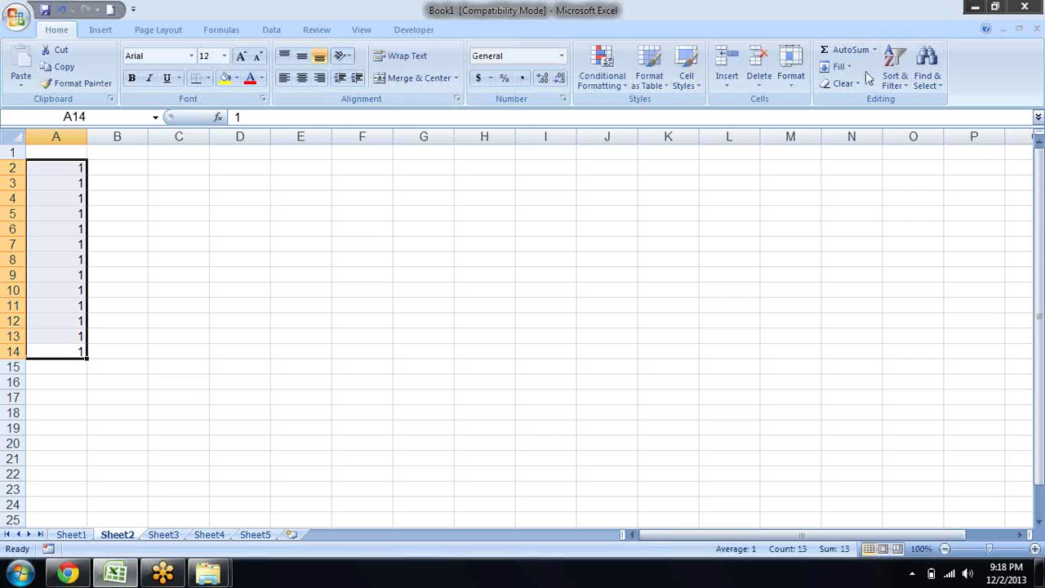
- AutoSum the column of ones into A15, giving 13
{"action": "left_click", "coordinate": [847, 50]}
{"action": "left_click", "coordinate": [849, 67]}
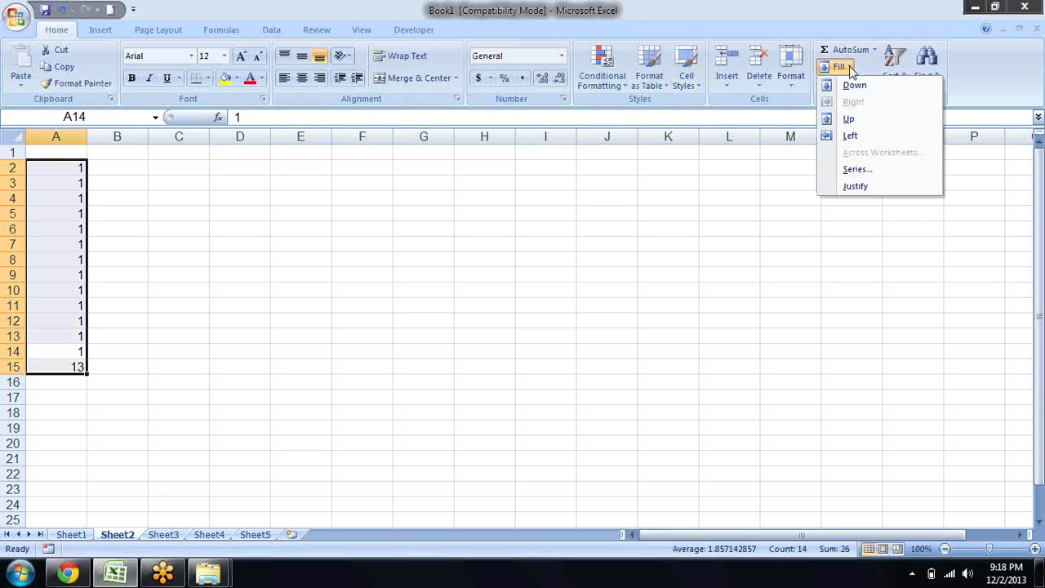
{"action": "left_click", "coordinate": [849, 67]}
{"action": "left_click", "coordinate": [849, 67]}
{"action": "key", "text": "Escape"}
- Select A2:A15 and delete its contents
{"action": "key", "text": "Left"}
{"action": "key", "text": "Up"}
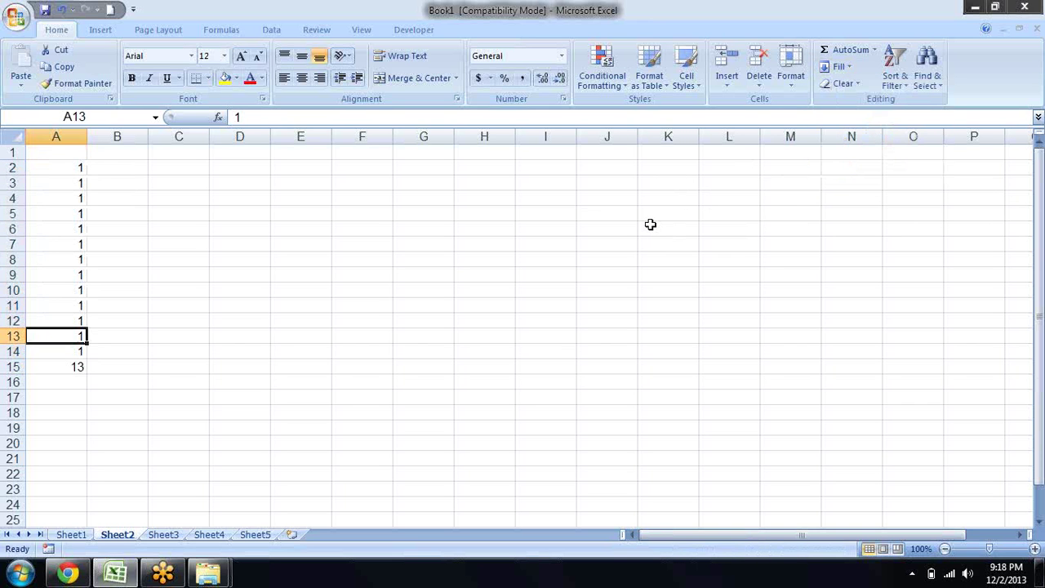
{"action": "key", "text": "Up"}
{"action": "key", "text": "Up"}
{"action": "key", "text": "Up"}
{"action": "key", "text": "Up"}
{"action": "key", "text": "Up"}
{"action": "key", "text": "Up"}
{"action": "key", "text": "Up"}
{"action": "key", "text": "ctrl+shift+Down"}
{"action": "key", "text": "Delete"}
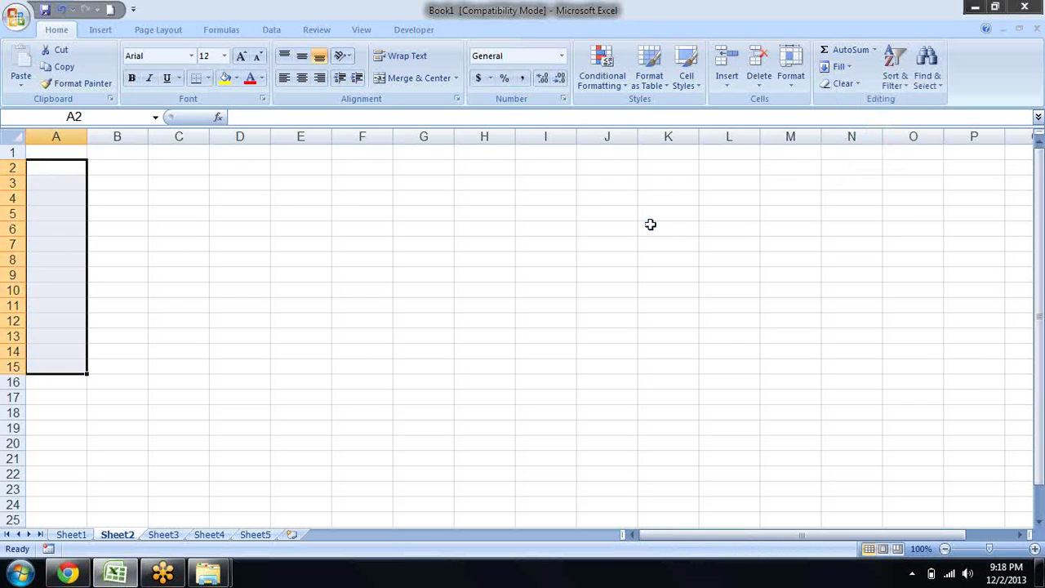
{"action": "key", "text": "Right"}
{"action": "key", "text": "Left"}
- Enter 1 in A2 and close the Help window that appeared
{"action": "type", "text": "1"}
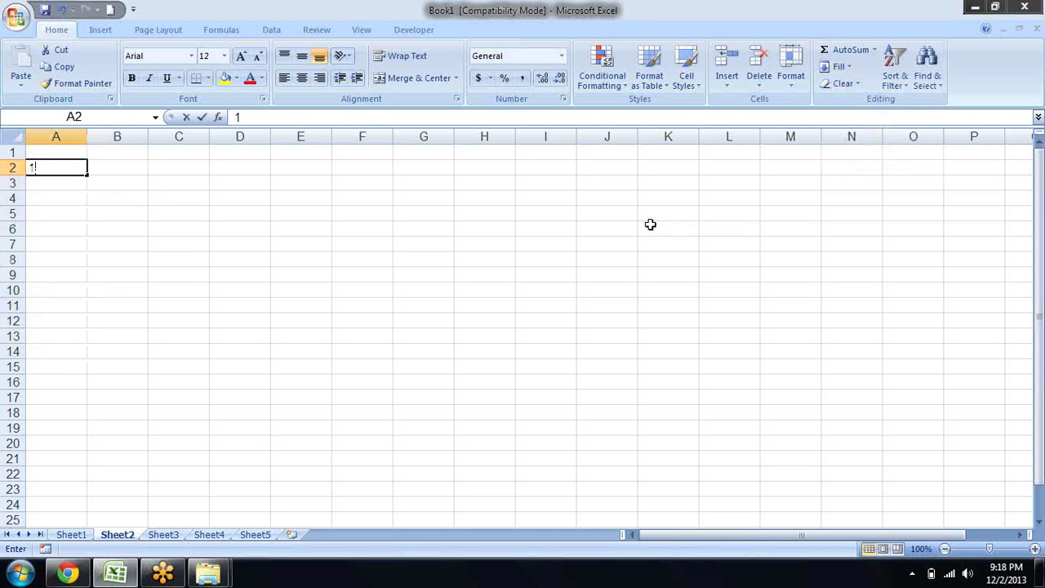
{"action": "key", "text": "ctrl+Return"}
{"action": "key", "text": "F1"}
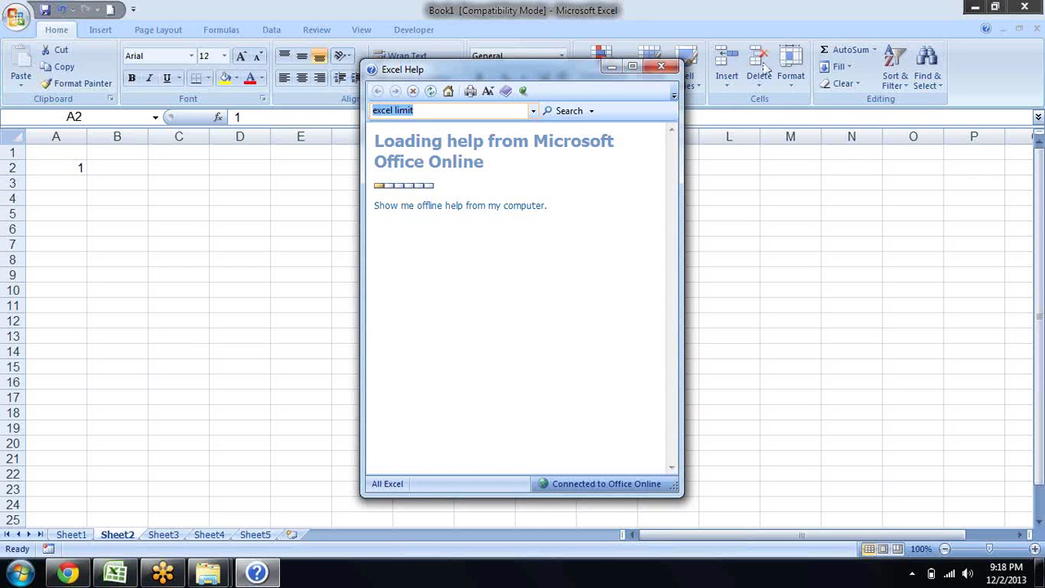
{"action": "left_click", "coordinate": [661, 66]}
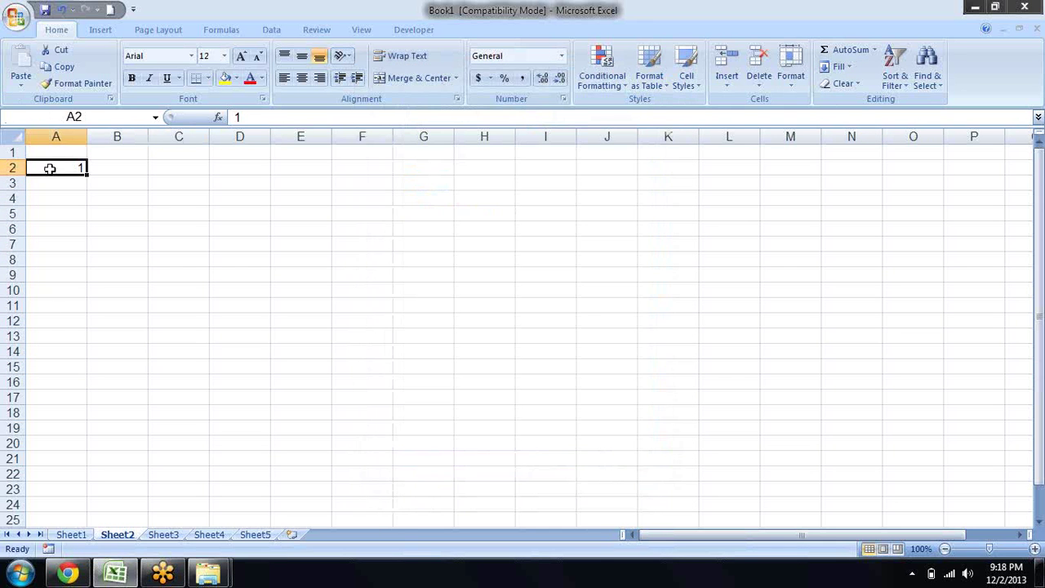
- Select A2:A18 and fill a linear Series with stop value 10, giving 1–10
{"action": "left_click_drag", "start_coordinate": [50, 168], "coordinate": [53, 412]}
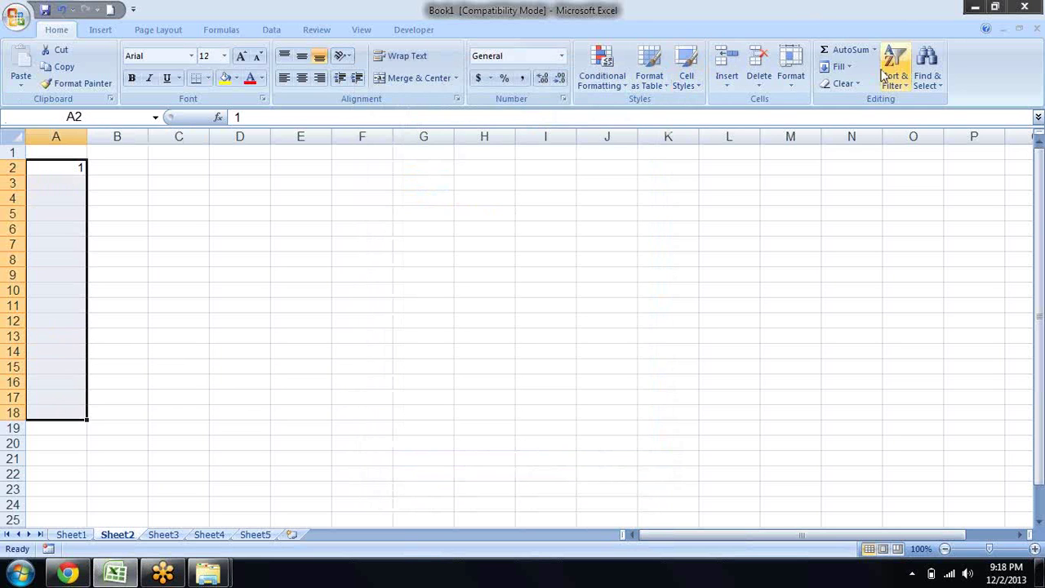
{"action": "left_click", "coordinate": [845, 68]}
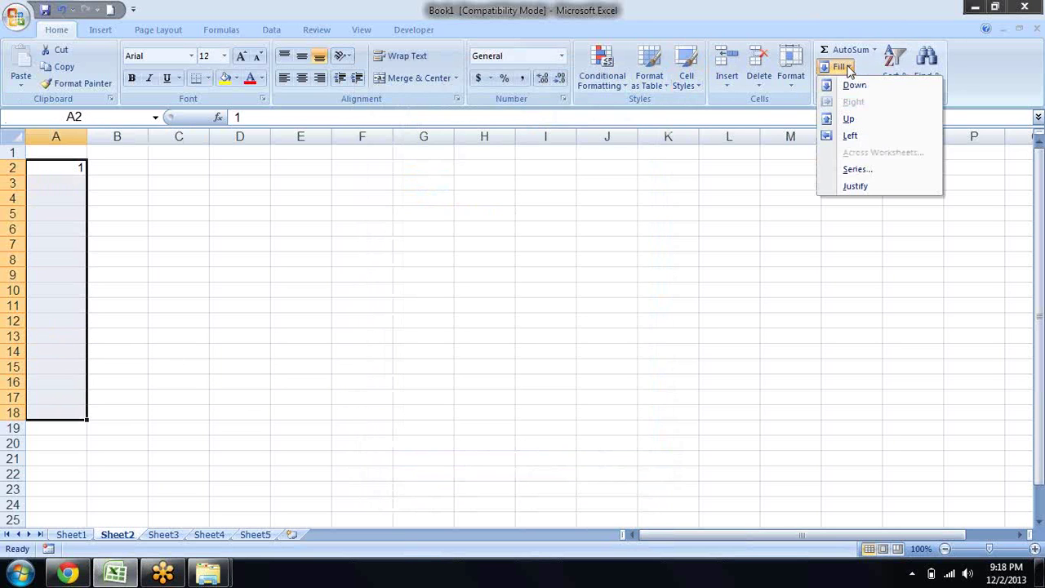
{"action": "left_click", "coordinate": [857, 169]}
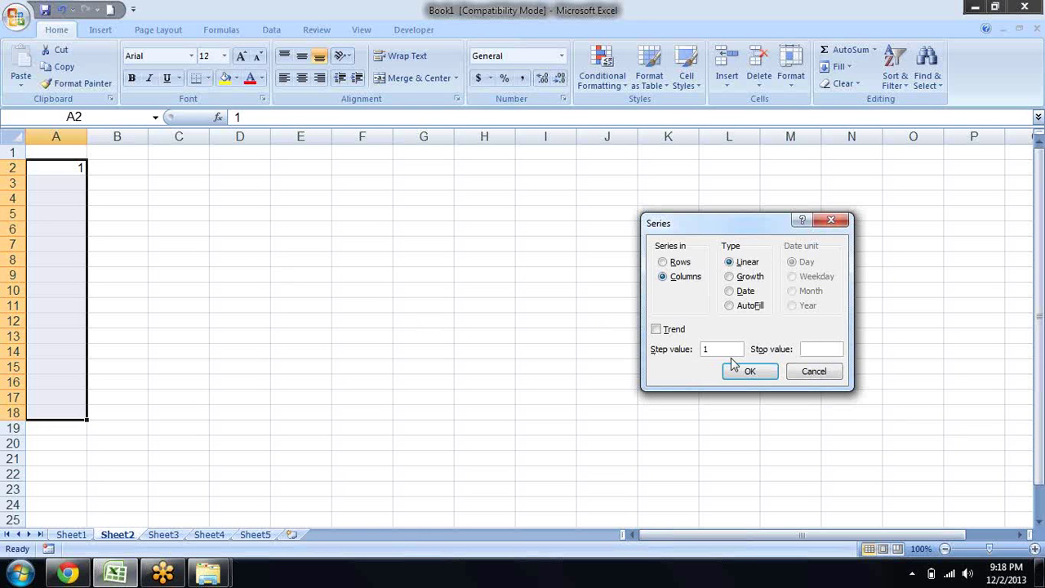
{"action": "type", "text": "10"}
{"action": "left_click", "coordinate": [759, 372]}
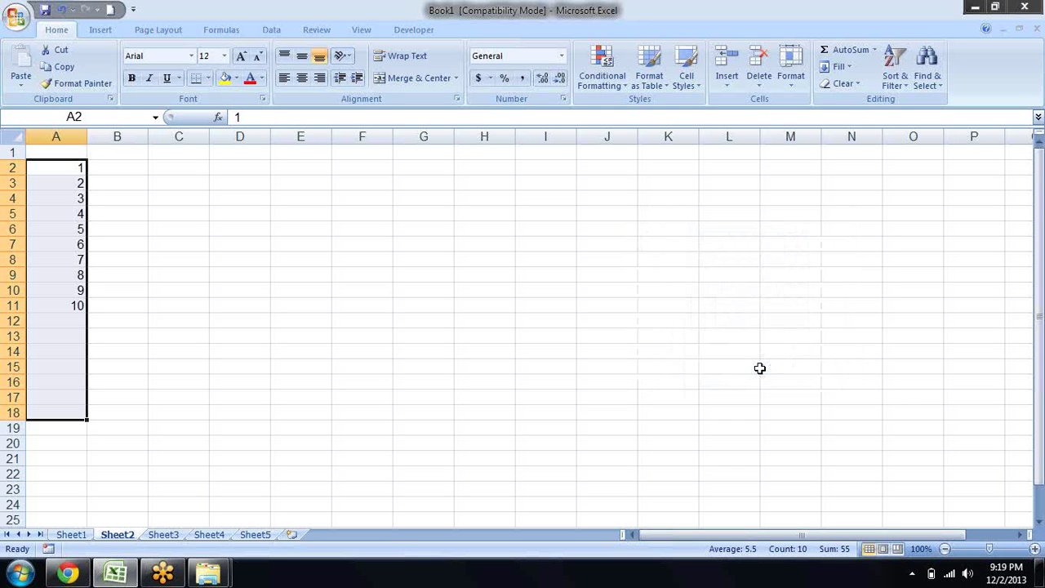
- Undo the 1–10 series and refill column A as a Series with step 2, stop 20
{"action": "key", "text": "ctrl+z"}
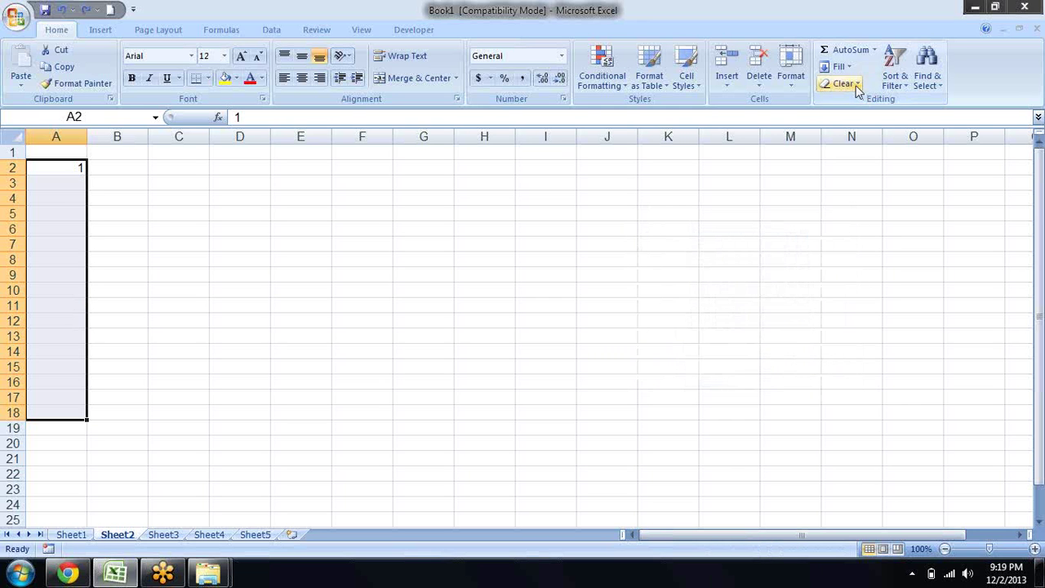
{"action": "left_click", "coordinate": [845, 69]}
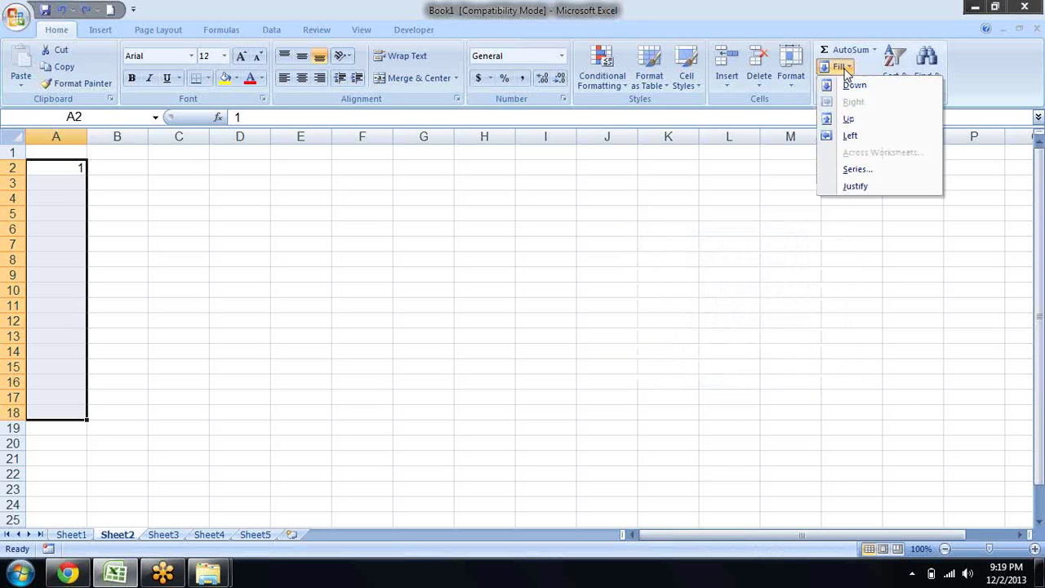
{"action": "left_click", "coordinate": [857, 169]}
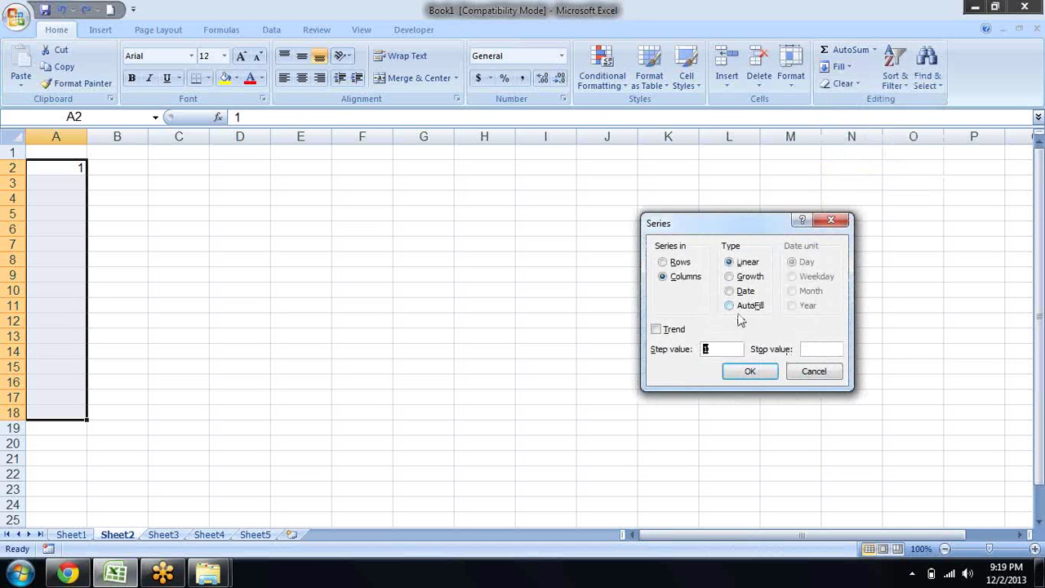
{"action": "type", "text": "2"}
{"action": "left_click", "coordinate": [816, 349]}
{"action": "type", "text": "20"}
{"action": "left_click", "coordinate": [752, 369]}
{"action": "left_click", "coordinate": [746, 372]}
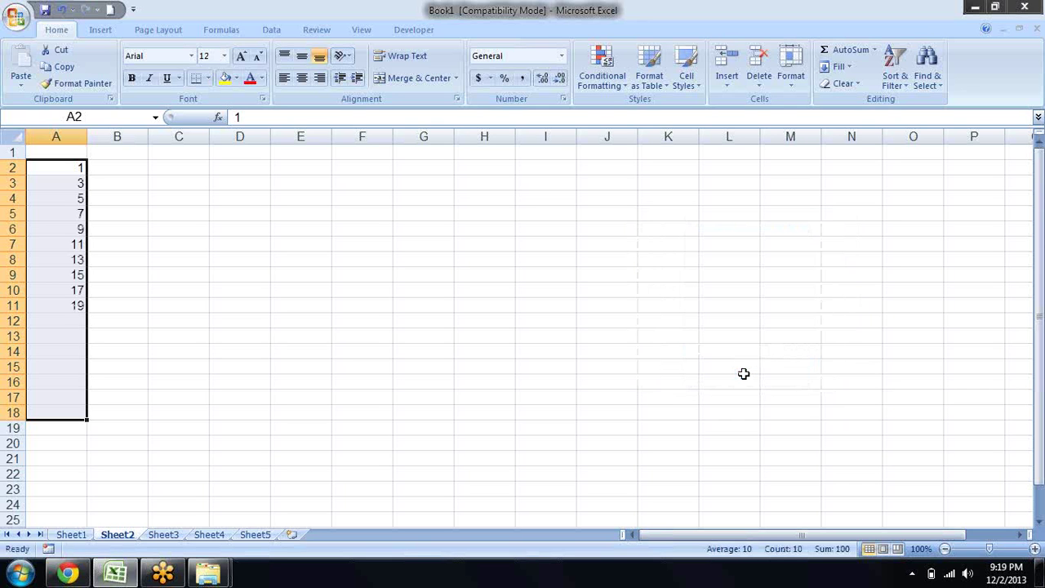
{"action": "left_click", "coordinate": [841, 67]}
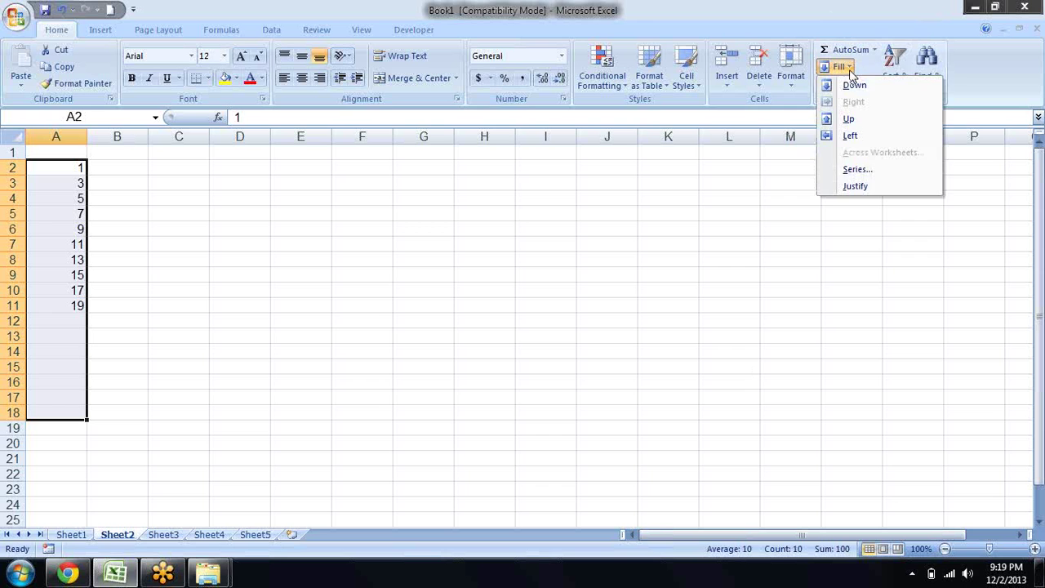
- Open the Series dialog for column A and then for A2:H2, cancelling both without filling
{"action": "left_click", "coordinate": [856, 169]}
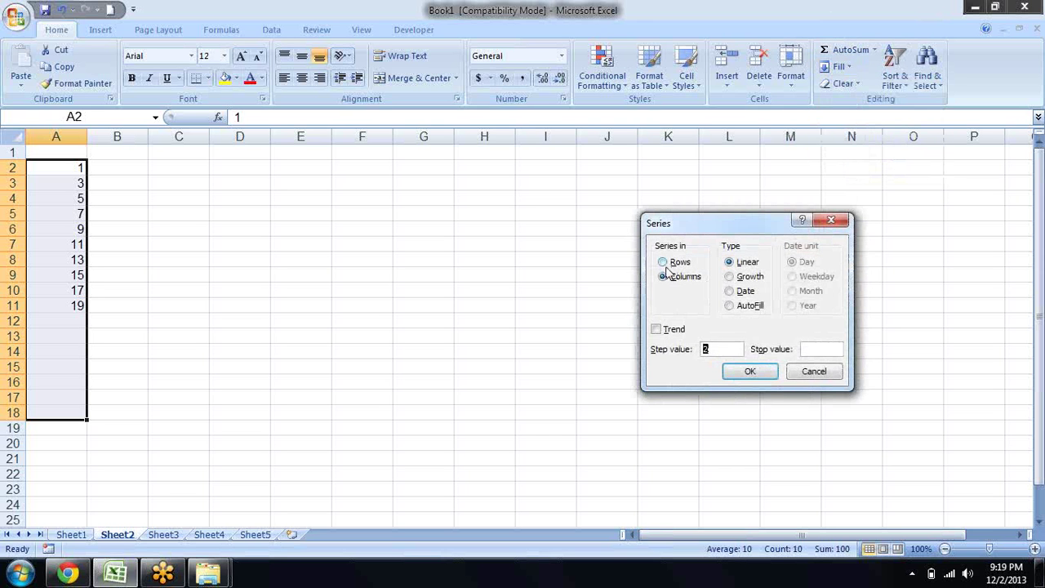
{"action": "key", "text": "Escape"}
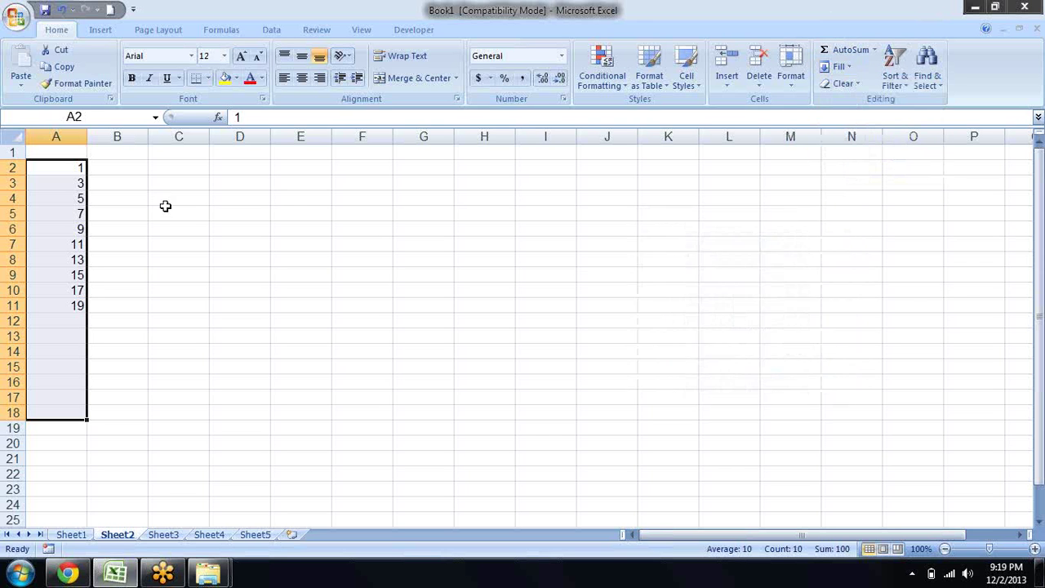
{"action": "left_click_drag", "start_coordinate": [75, 169], "coordinate": [457, 172]}
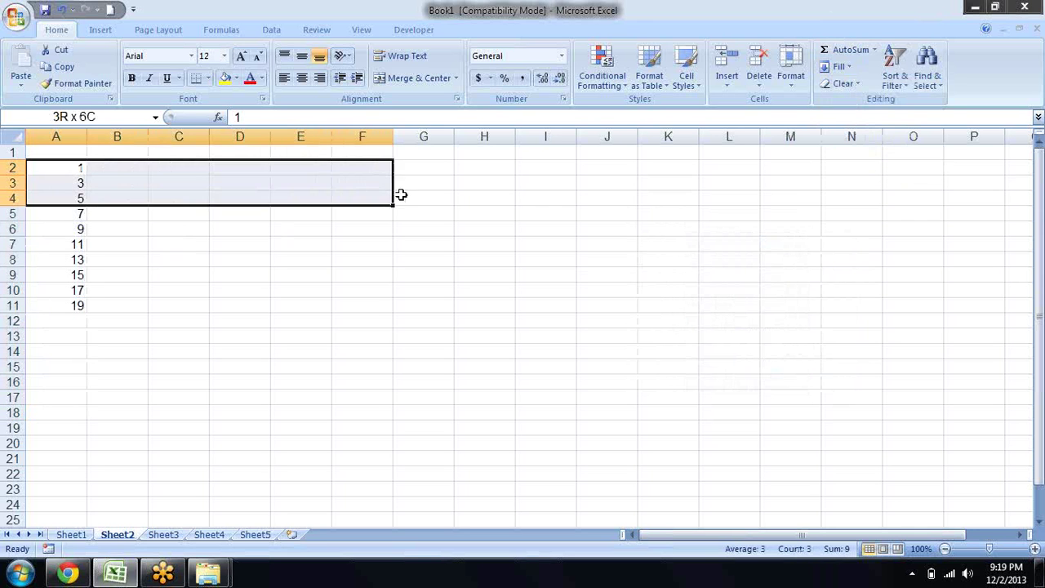
{"action": "left_click", "coordinate": [840, 66]}
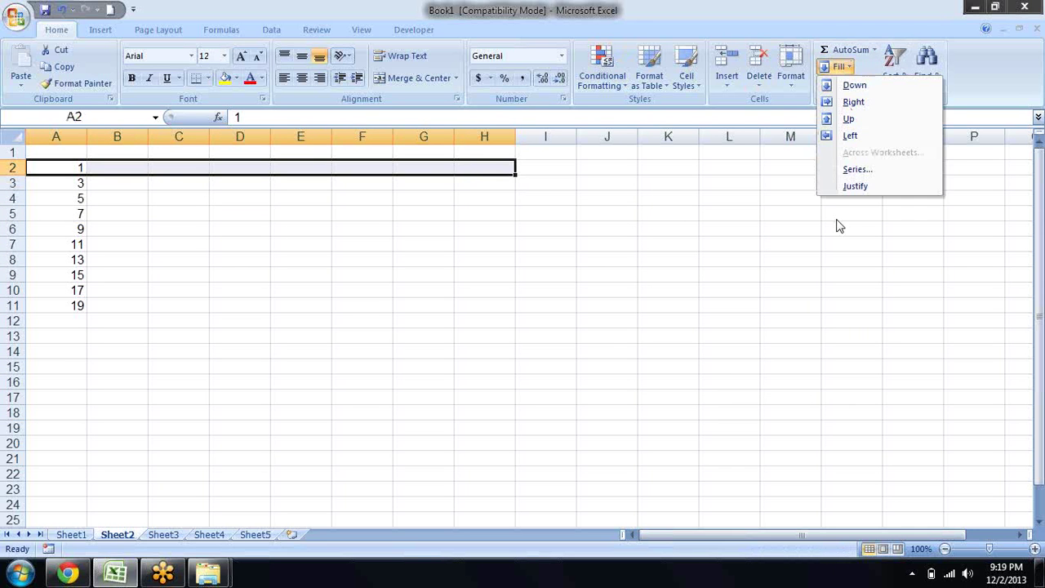
{"action": "left_click", "coordinate": [849, 169]}
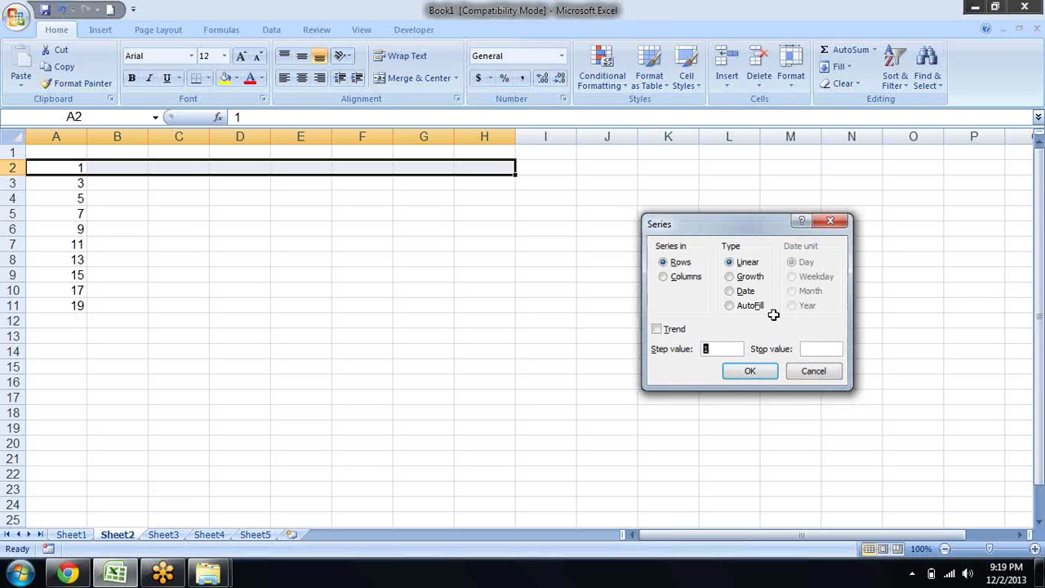
{"action": "key", "text": "Escape"}
- Select A2:A11 and delete the odd-number series
{"action": "key", "text": "Down"}
{"action": "key", "text": "Up"}
{"action": "key", "text": "ctrl+shift+Down"}
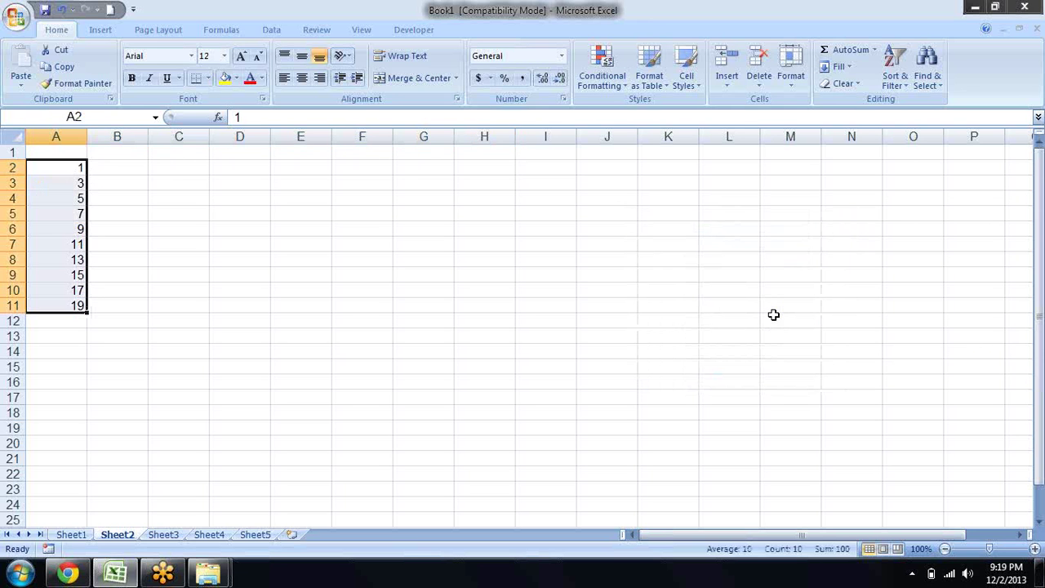
{"action": "key", "text": "Delete"}
- Enter 1 in A2 and select the range A2:A16
{"action": "type", "text": "1"}
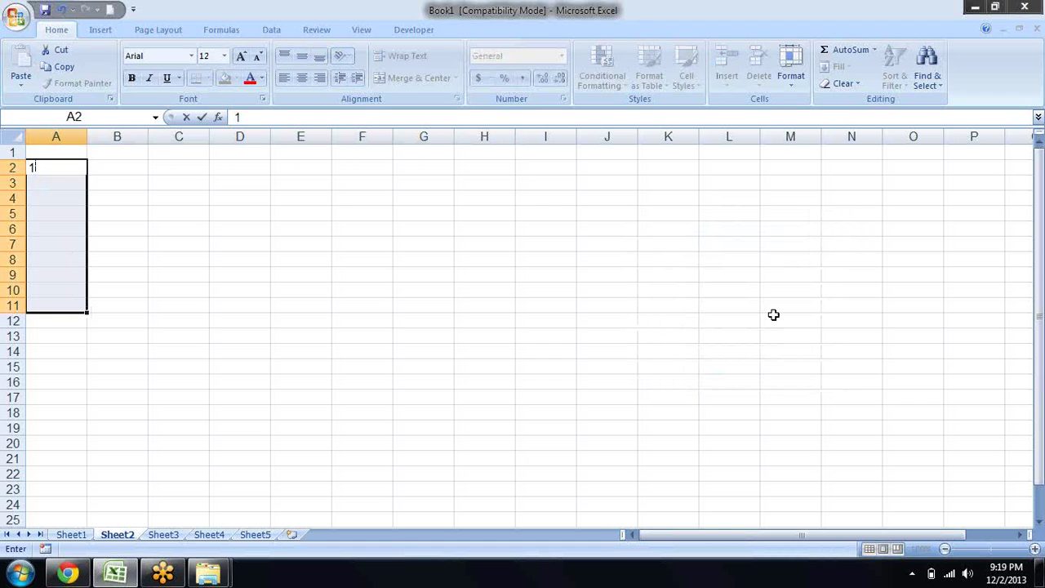
{"action": "key", "text": "Return"}
{"action": "key", "text": "Up"}
{"action": "key", "text": "shift+Down"}
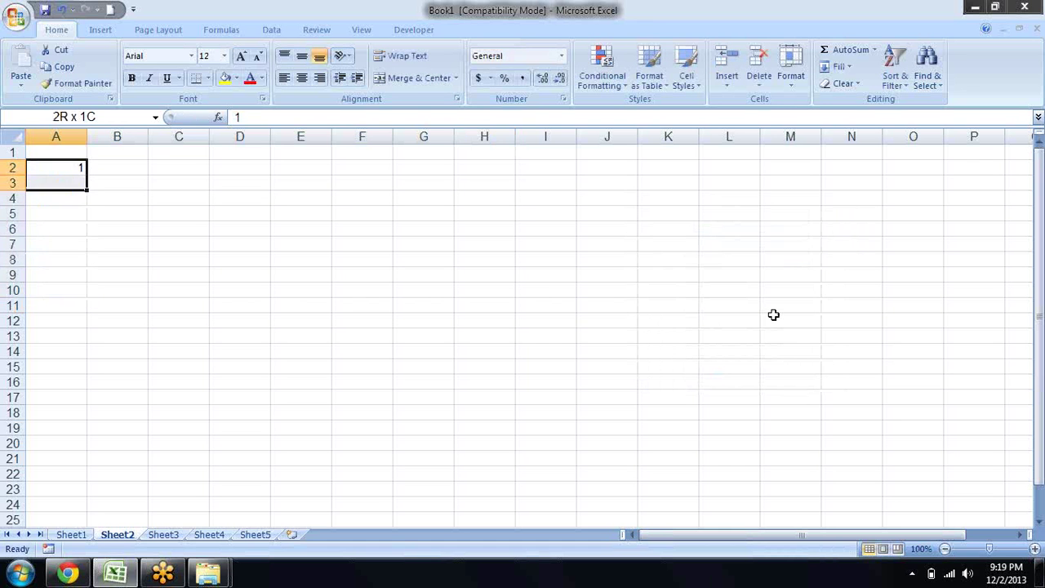
{"action": "key", "text": "shift+Down"}
{"action": "key", "text": "shift+Down"}
{"action": "key", "text": "shift+Down"}
- Fill A2:A16 with a Growth series doubling from 1 to 16384
{"action": "left_click", "coordinate": [843, 66]}
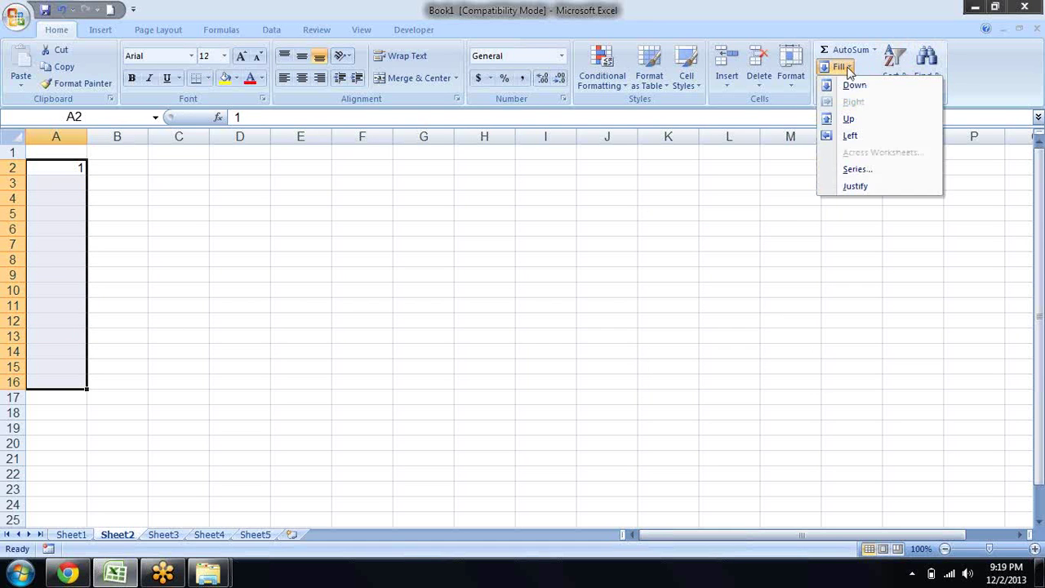
{"action": "left_click", "coordinate": [853, 170]}
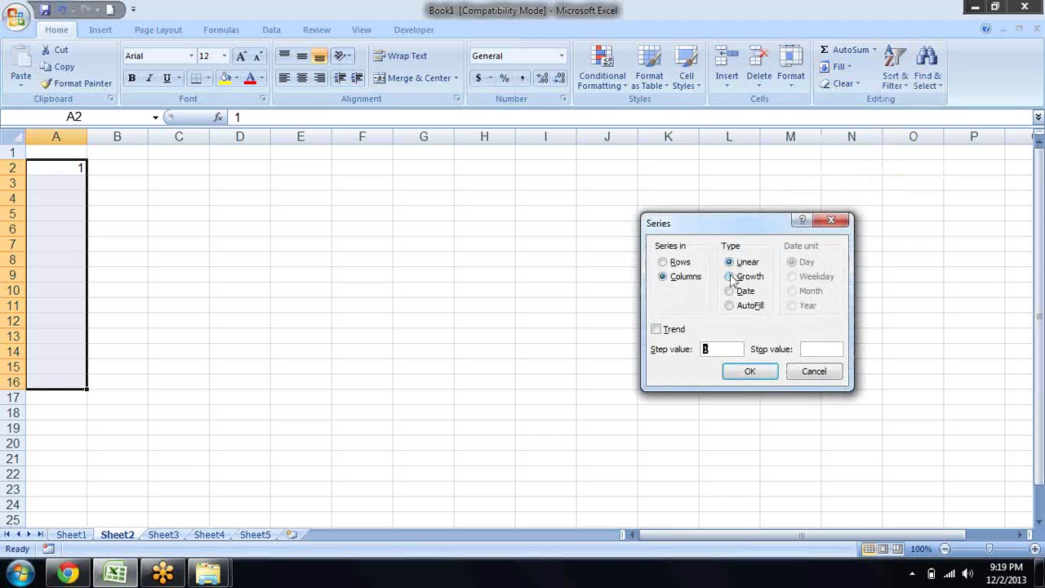
{"action": "left_click", "coordinate": [735, 276]}
{"action": "double_click", "coordinate": [724, 349]}
{"action": "left_click", "coordinate": [749, 372]}
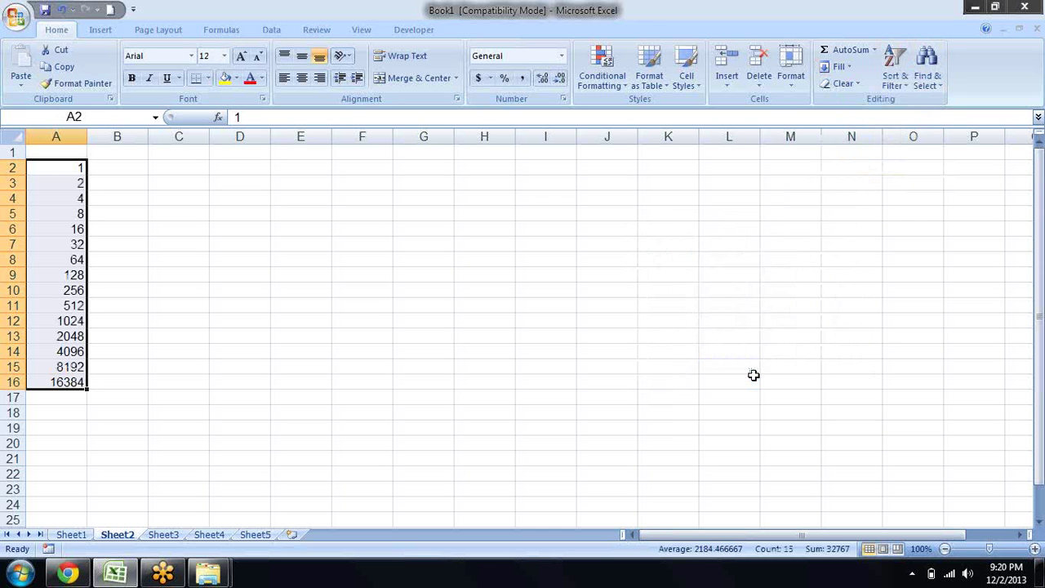
{"action": "left_click", "coordinate": [83, 167]}
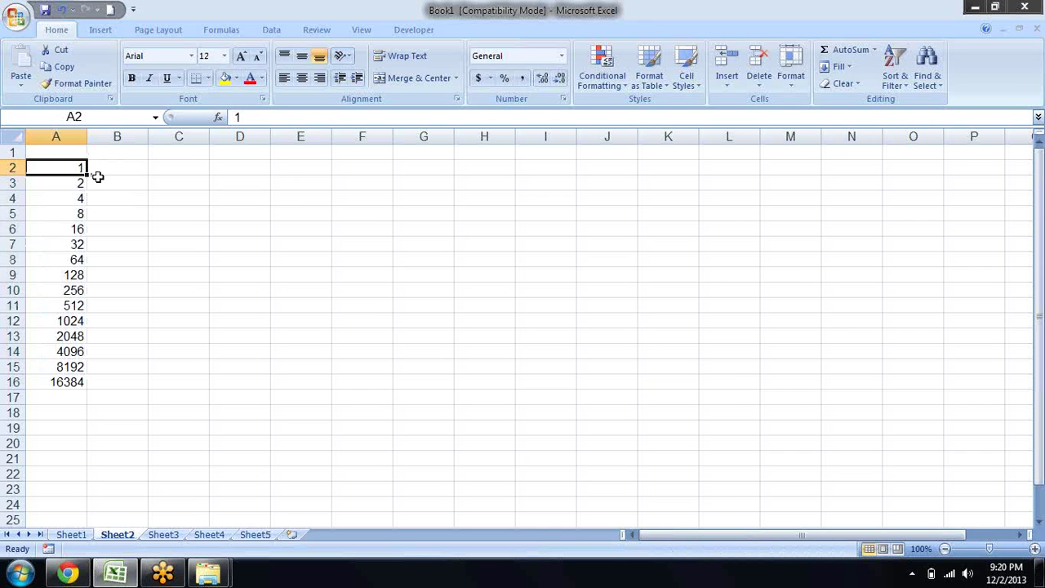
{"action": "left_click", "coordinate": [80, 181]}
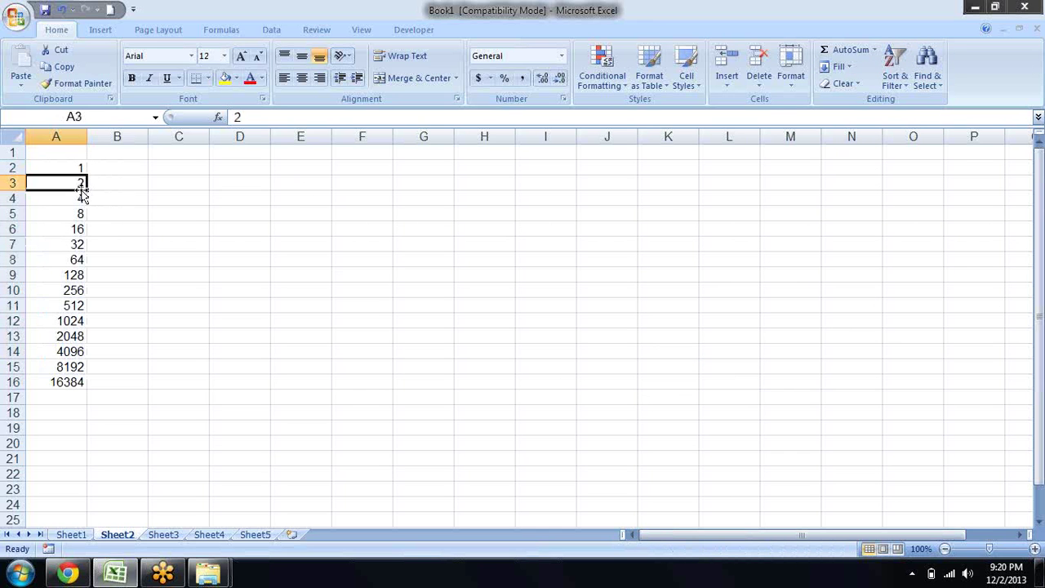
{"action": "left_click", "coordinate": [81, 198]}
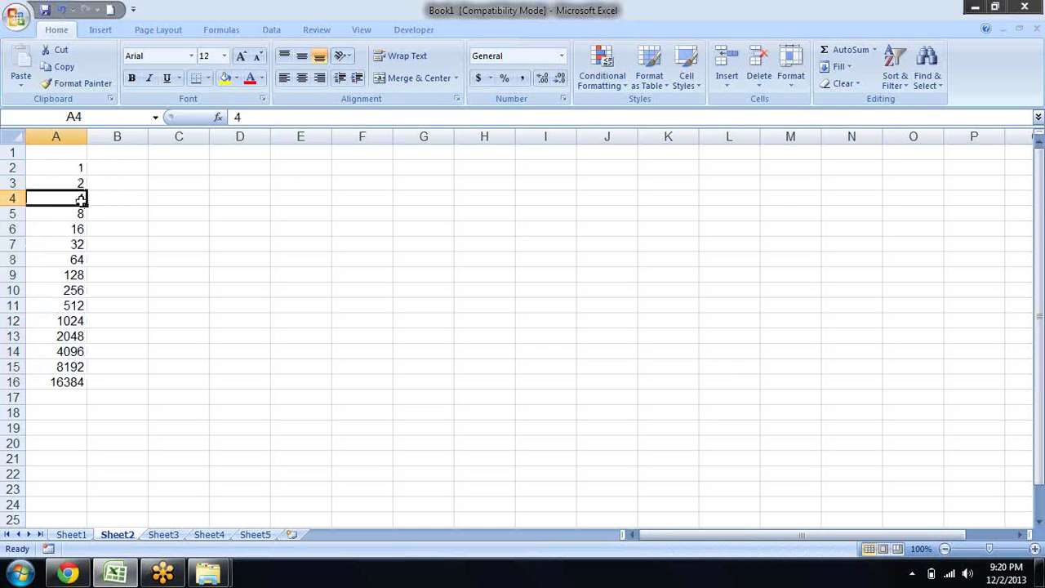
{"action": "left_click", "coordinate": [81, 213]}
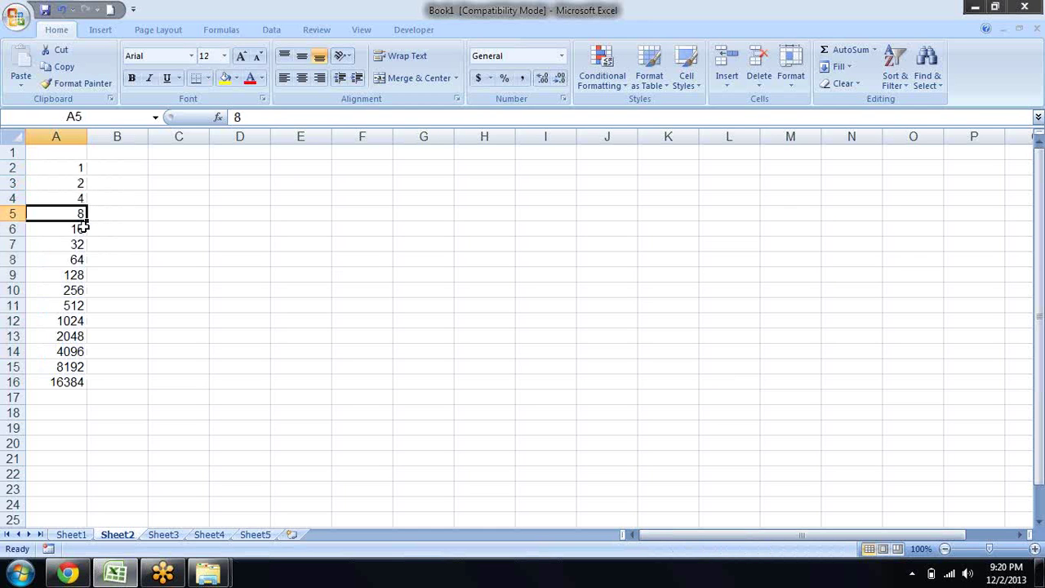
{"action": "left_click", "coordinate": [84, 228]}
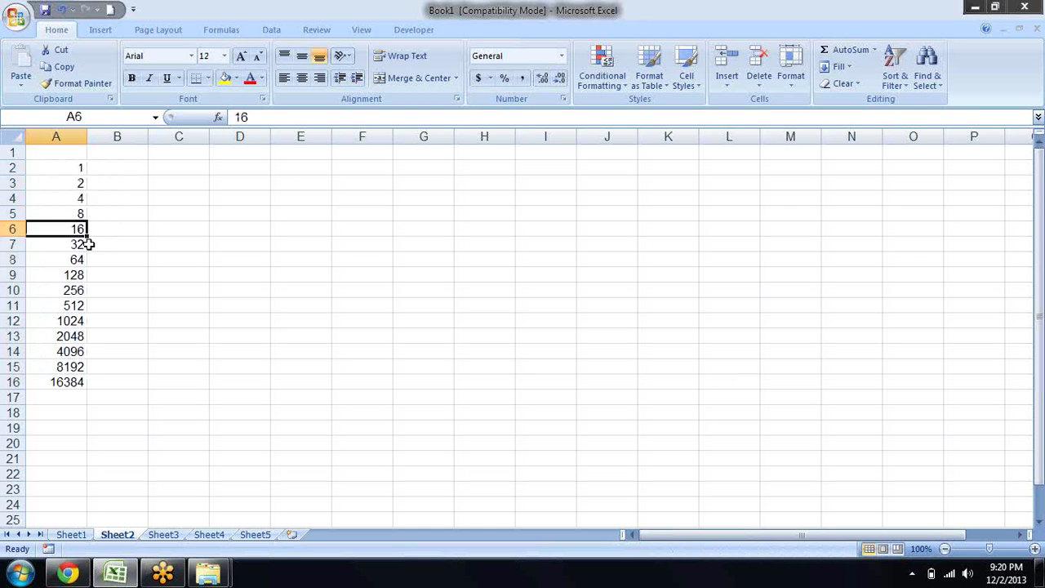
{"action": "key", "text": "Up"}
{"action": "key", "text": "Up"}
{"action": "key", "text": "Up"}
{"action": "key", "text": "Up"}
{"action": "key", "text": "ctrl+shift+Down"}
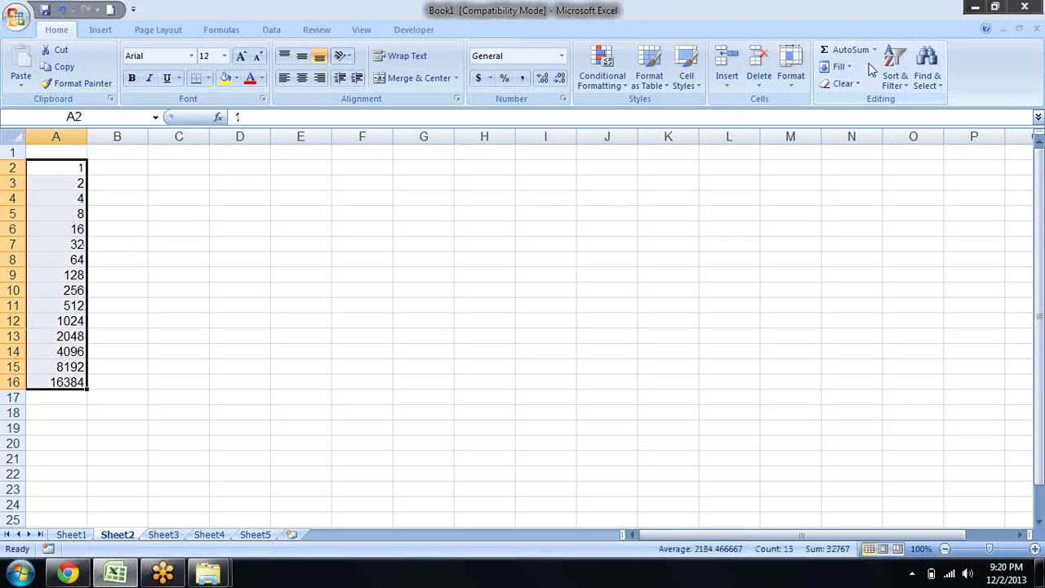
- Undo the doubling series, then set up a Date-type series and cancel it
{"action": "key", "text": "ctrl+z"}
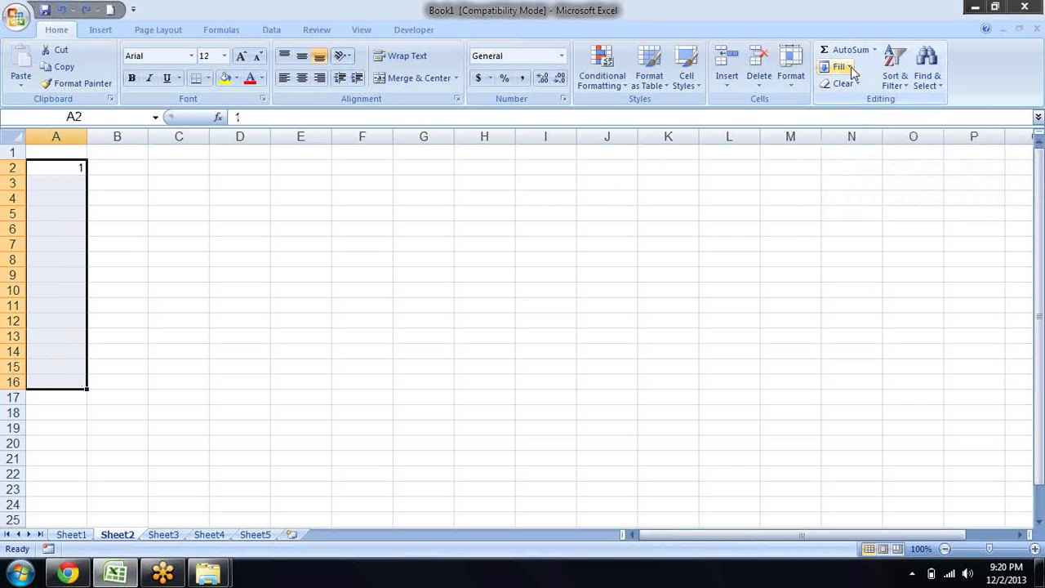
{"action": "left_click", "coordinate": [849, 71]}
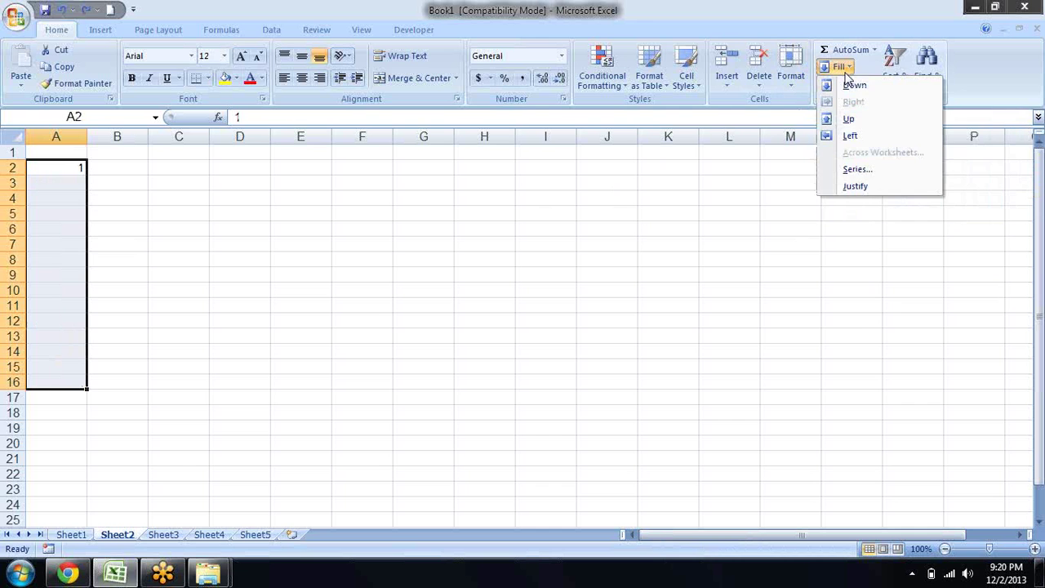
{"action": "left_click", "coordinate": [854, 169]}
{"action": "type", "text": "2"}
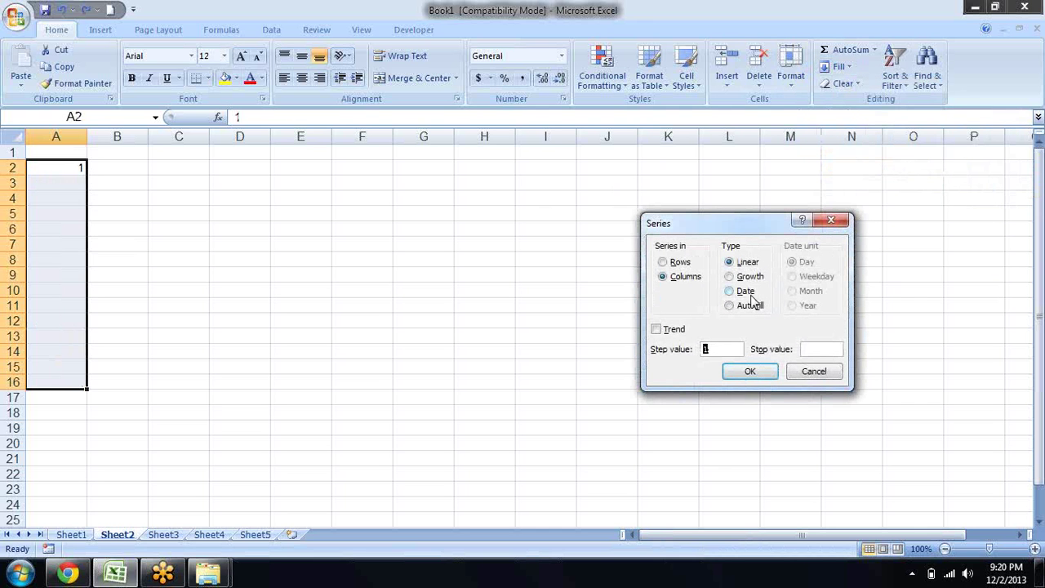
{"action": "left_click", "coordinate": [745, 291]}
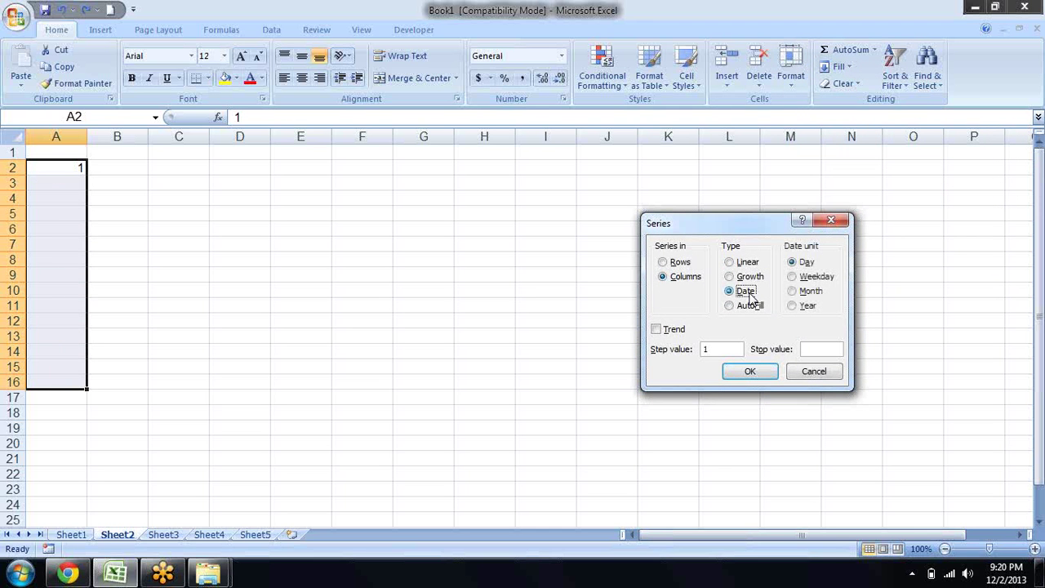
{"action": "key", "text": "Escape"}
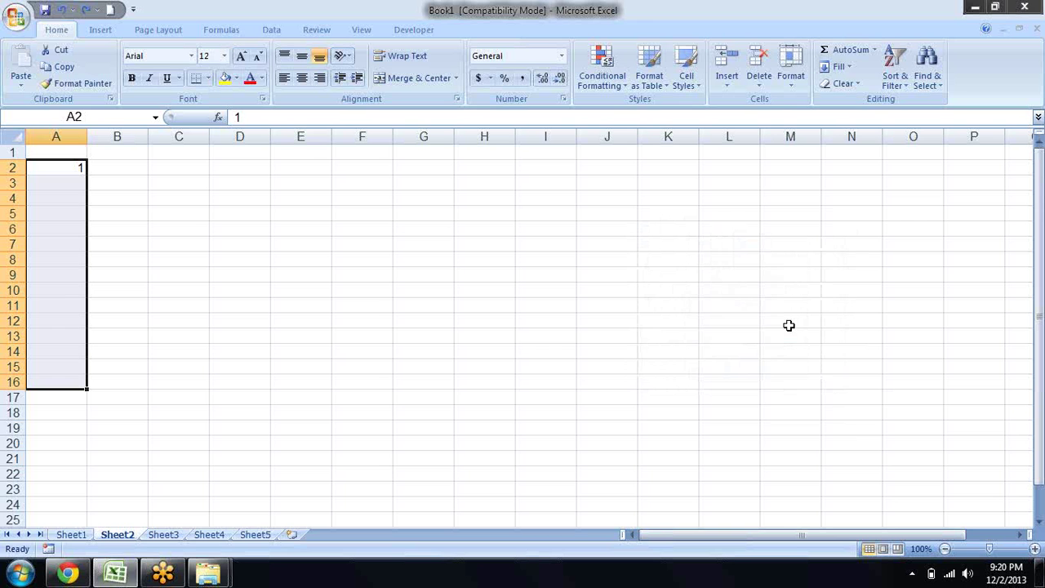
- Enter the start date 1-Jan-2013 in A2 and extend the selection down from it
{"action": "type", "text": "1"}
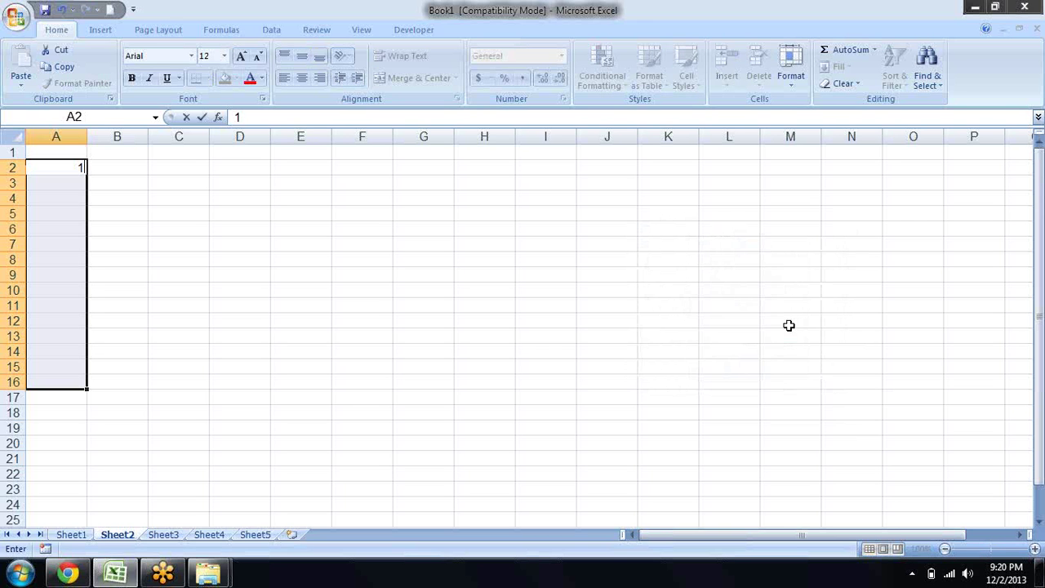
{"action": "type", "text": "-Jan"}
{"action": "type", "text": "-2013"}
{"action": "key", "text": "Return"}
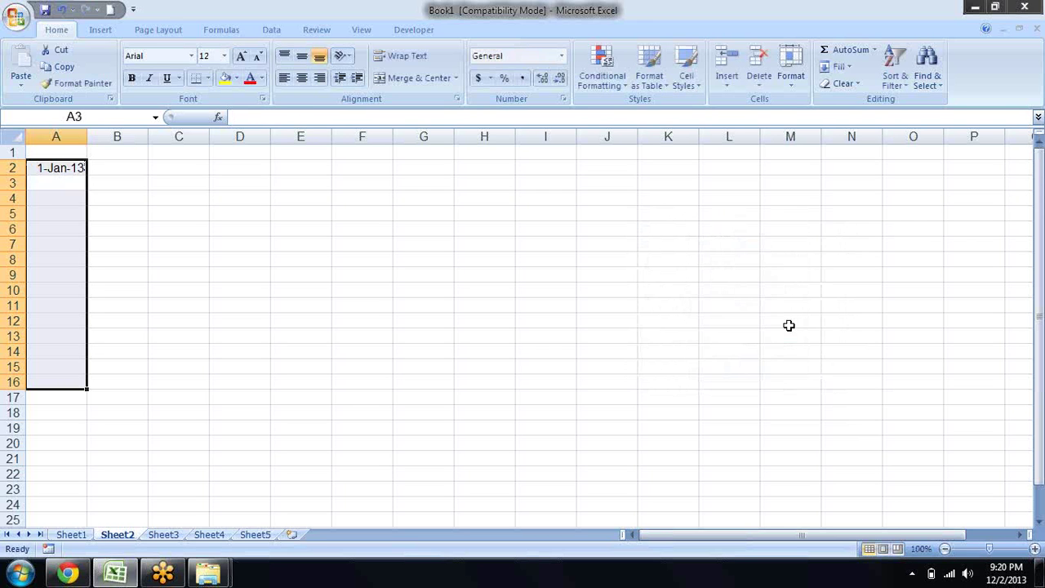
{"action": "key", "text": "Up"}
{"action": "key", "text": "shift+Down"}
{"action": "key", "text": "shift+Down"}
{"action": "key", "text": "shift+Down"}
{"action": "key", "text": "shift+Down"}
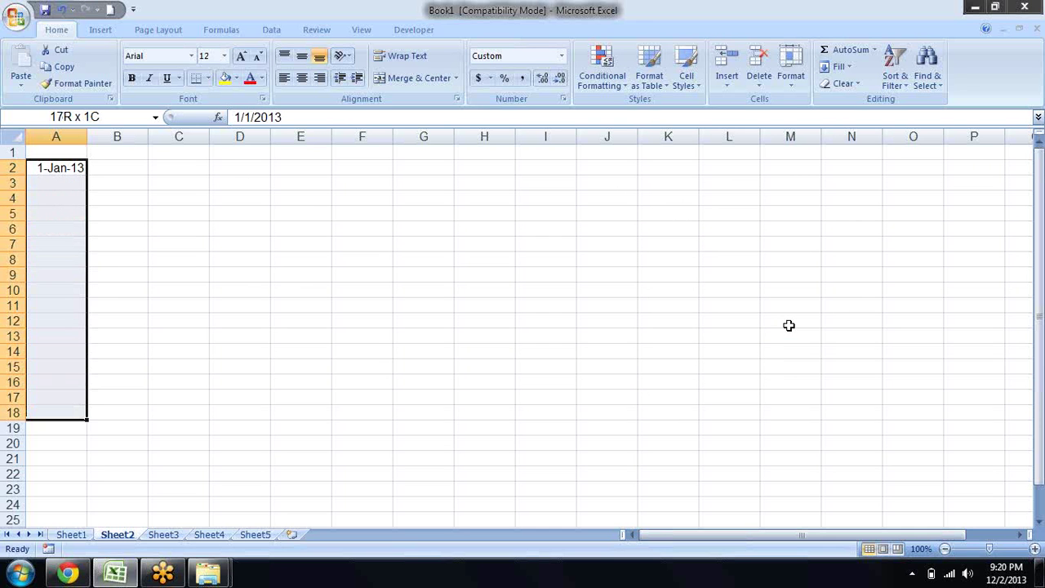
{"action": "left_click", "coordinate": [839, 66]}
{"action": "left_click", "coordinate": [849, 169]}
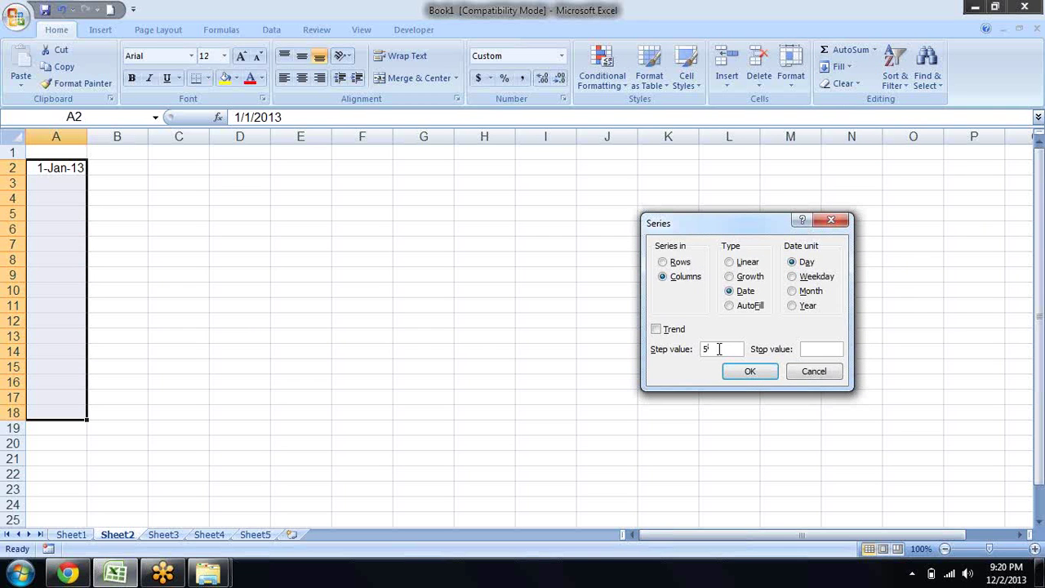
{"action": "left_click", "coordinate": [748, 372]}
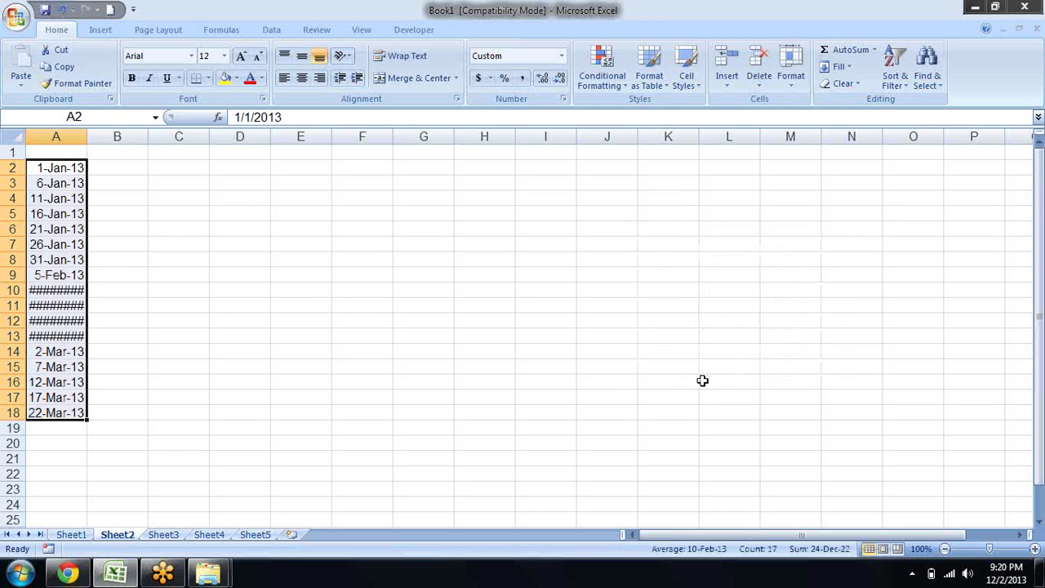
{"action": "left_click_drag", "start_coordinate": [87, 136], "coordinate": [142, 135]}
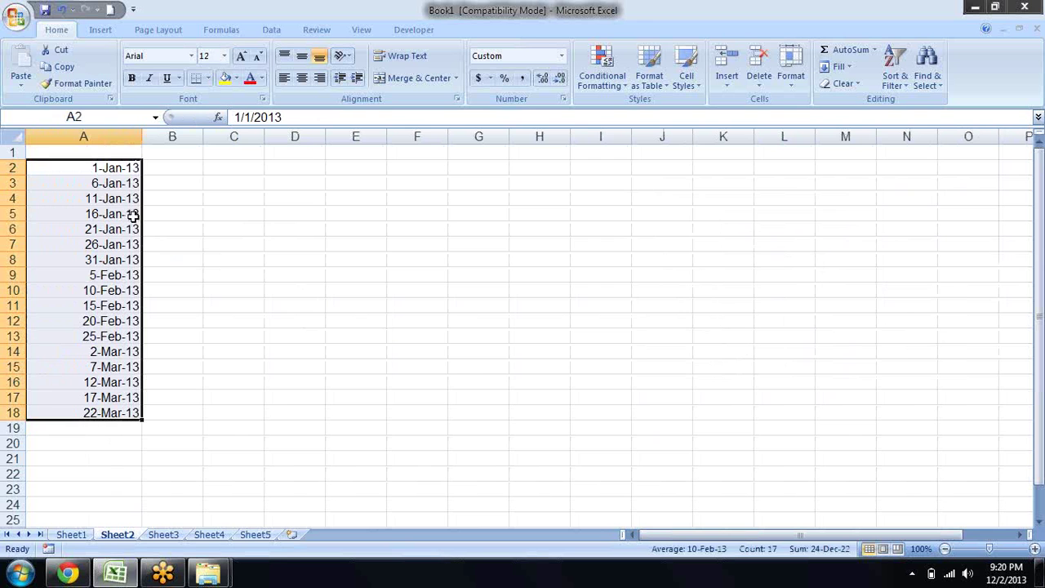
{"action": "key", "text": "ctrl+z"}
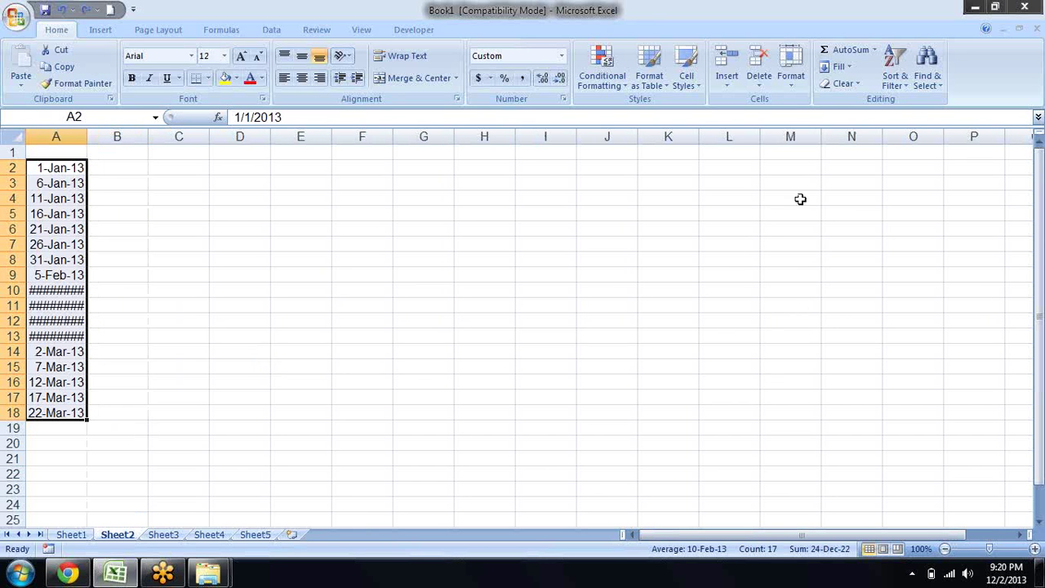
{"action": "key", "text": "ctrl+z"}
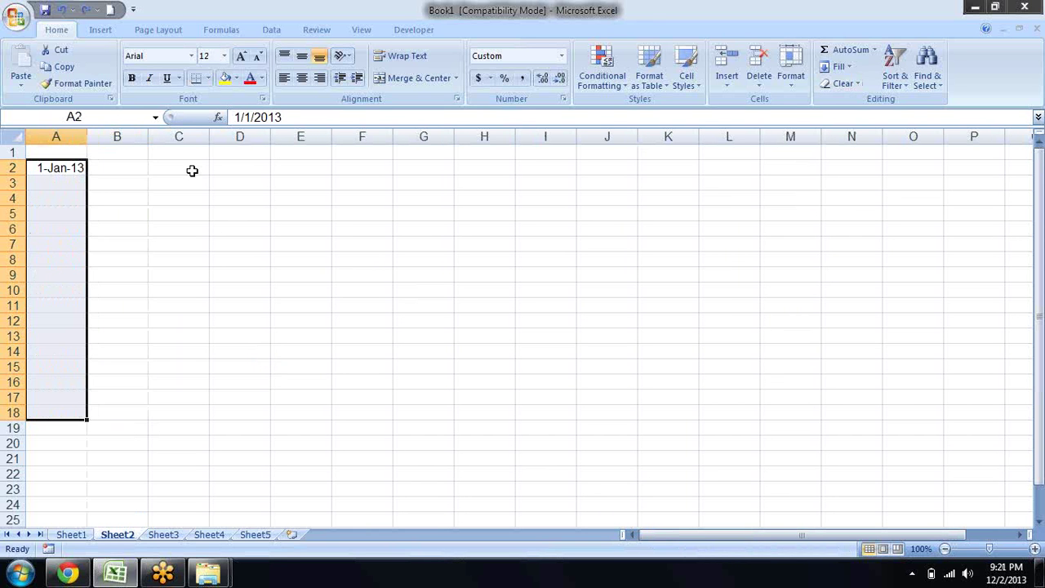
{"action": "left_click", "coordinate": [839, 67]}
{"action": "left_click", "coordinate": [857, 169]}
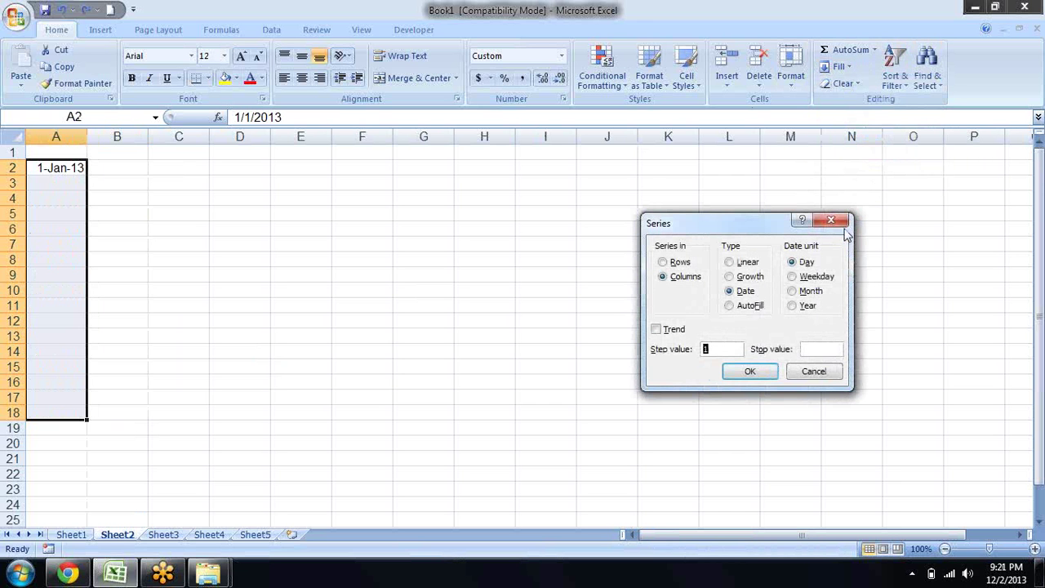
{"action": "left_click", "coordinate": [803, 278]}
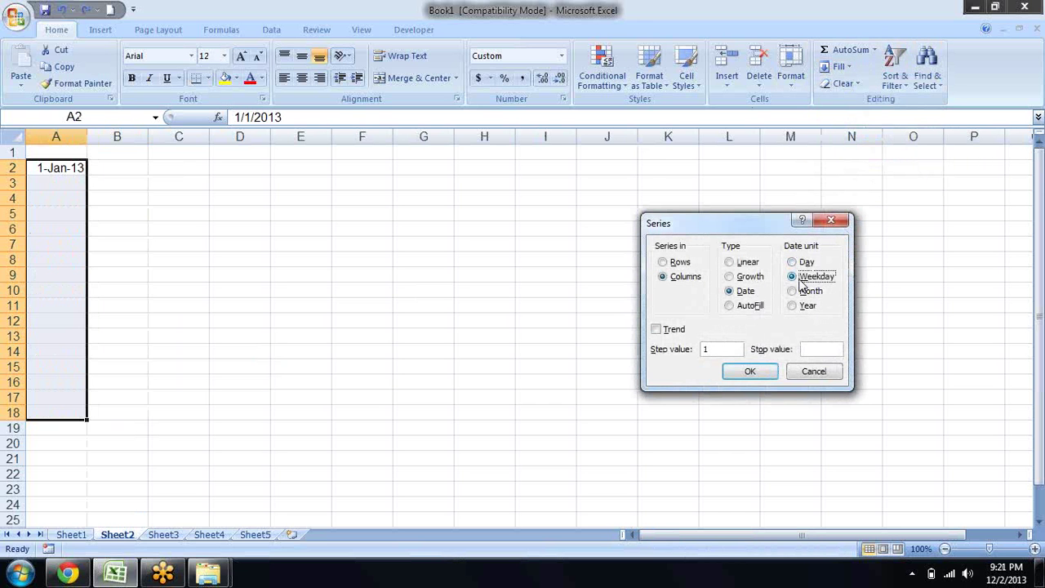
{"action": "left_click", "coordinate": [751, 374]}
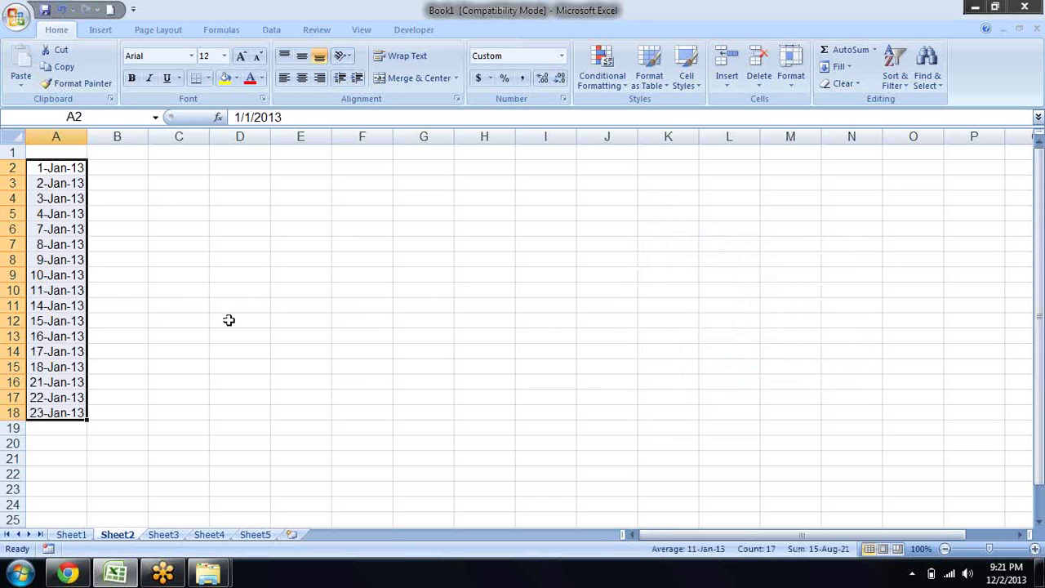
{"action": "key", "text": "ctrl+z"}
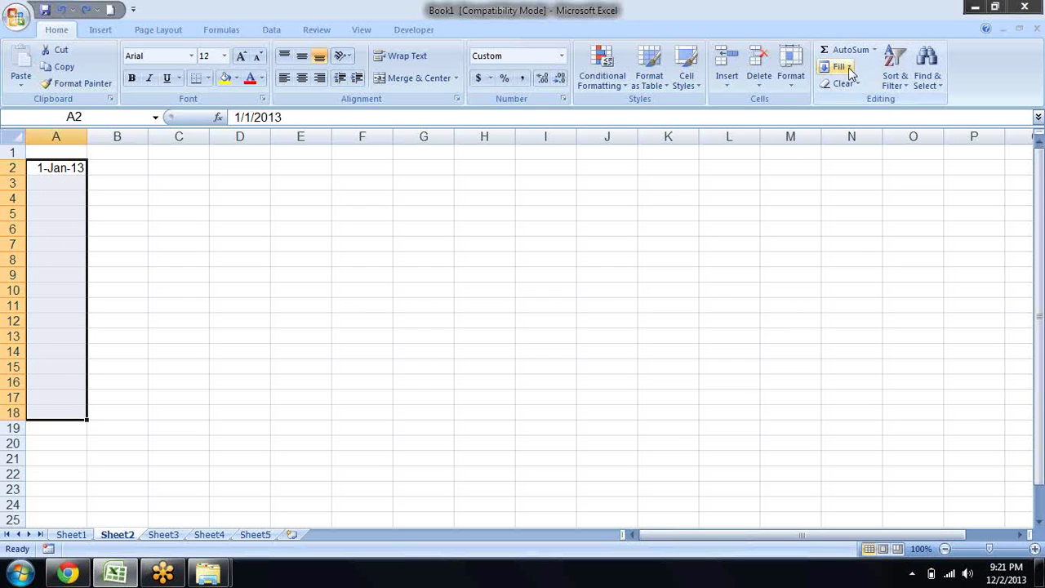
{"action": "left_click", "coordinate": [851, 70]}
{"action": "left_click", "coordinate": [856, 169]}
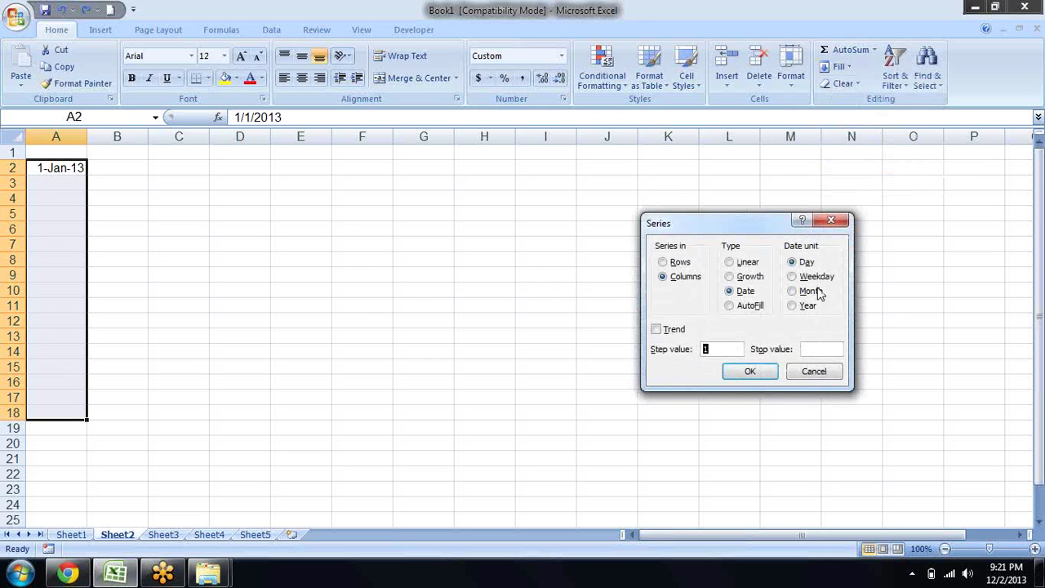
{"action": "left_click", "coordinate": [806, 293]}
{"action": "left_click", "coordinate": [749, 371]}
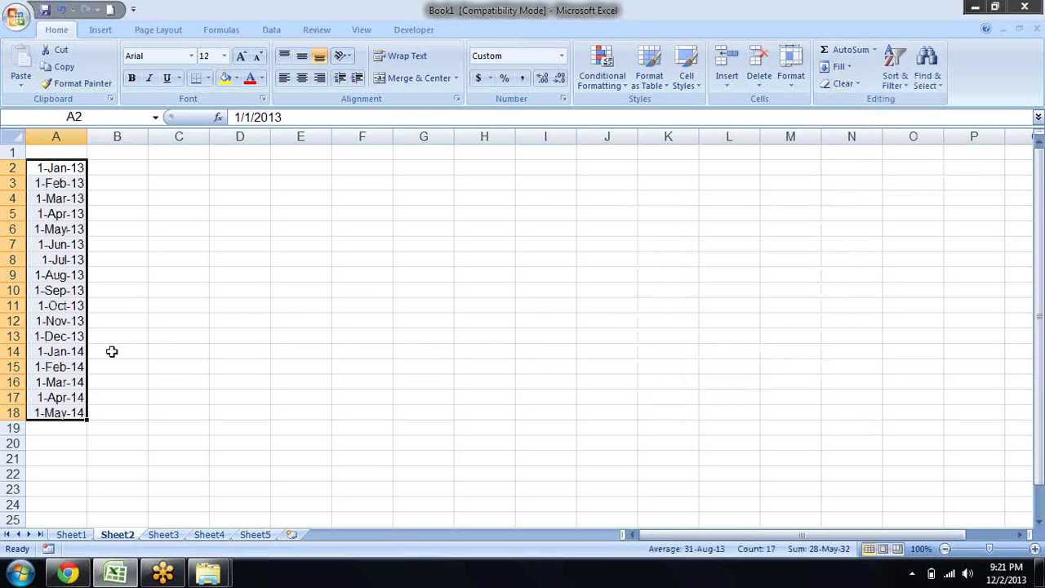
{"action": "key", "text": "ctrl+z"}
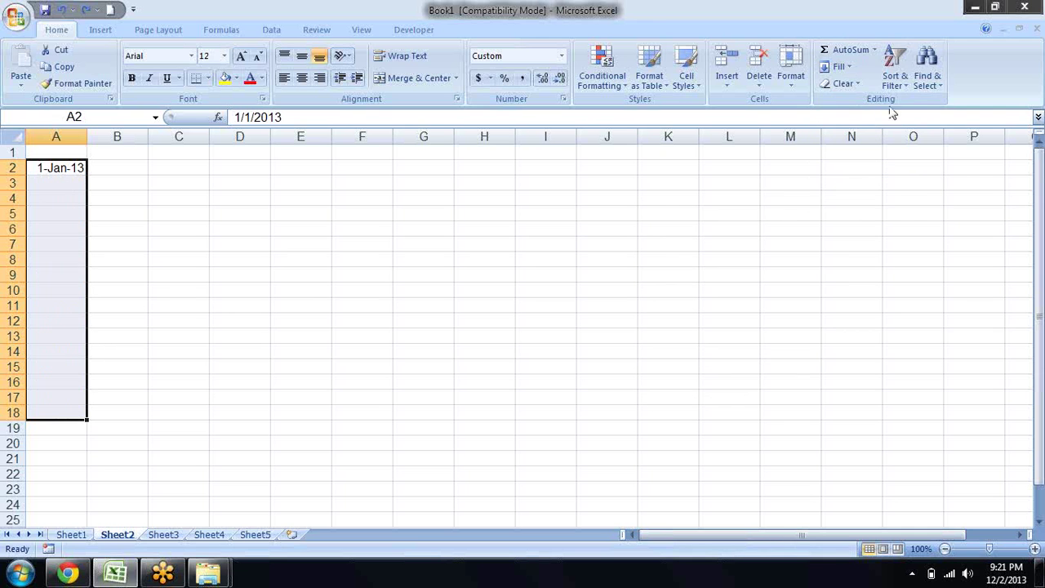
- Fill column A with a yearly date series, then undo it
{"action": "left_click", "coordinate": [839, 66]}
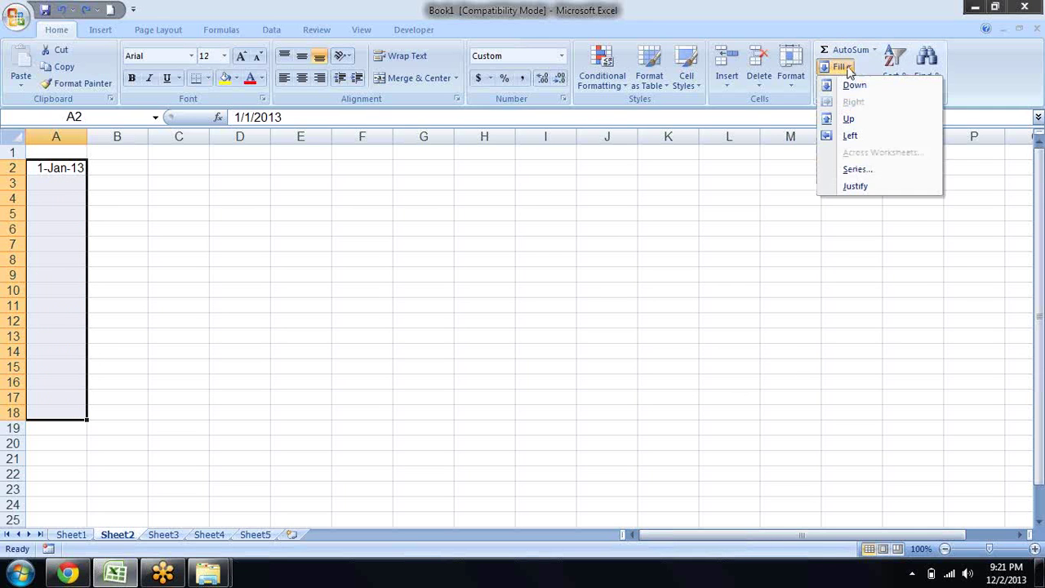
{"action": "left_click", "coordinate": [856, 170]}
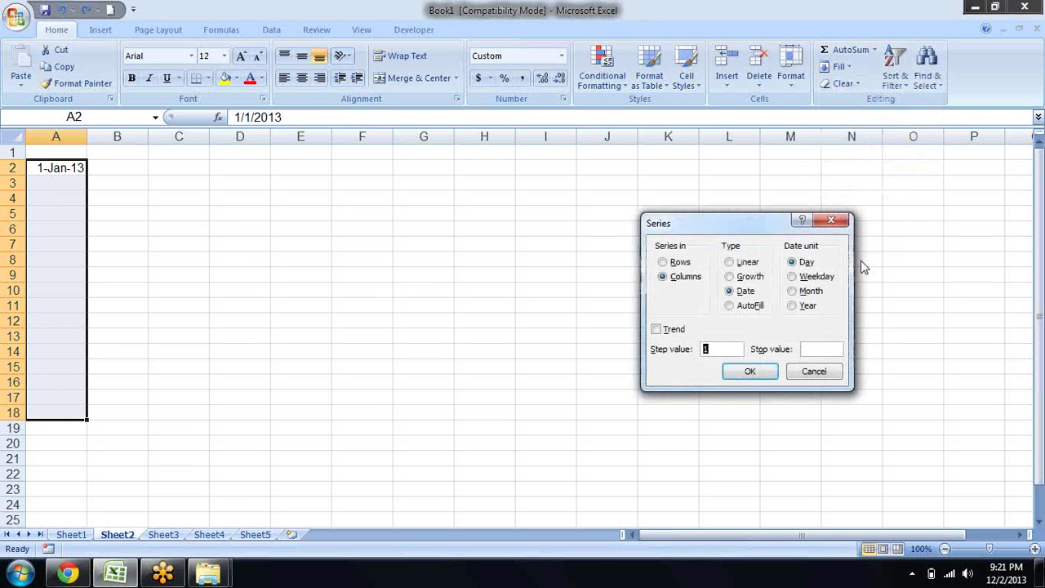
{"action": "left_click", "coordinate": [807, 307]}
{"action": "left_click", "coordinate": [750, 372]}
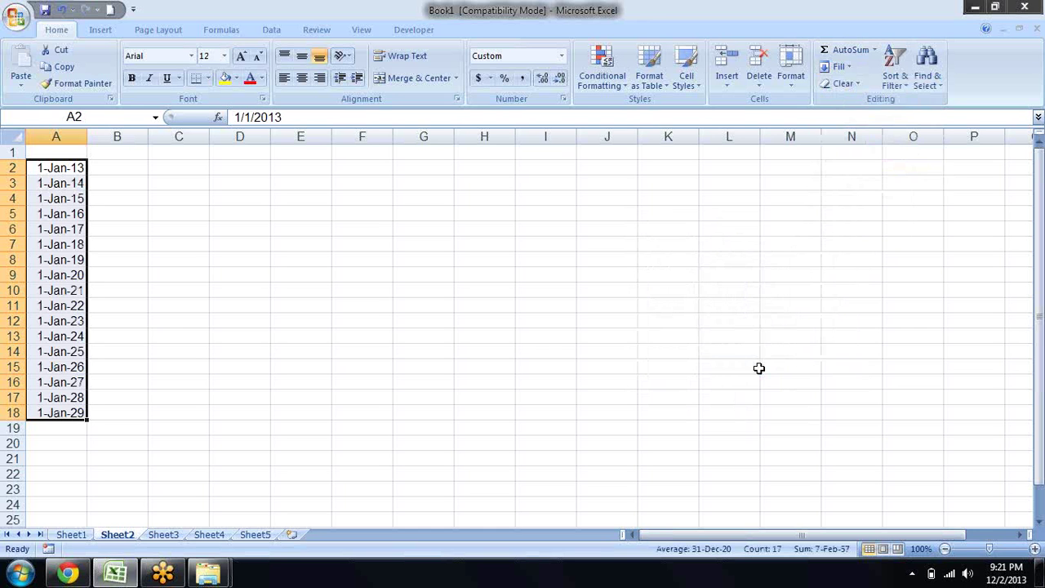
{"action": "key", "text": "ctrl+z"}
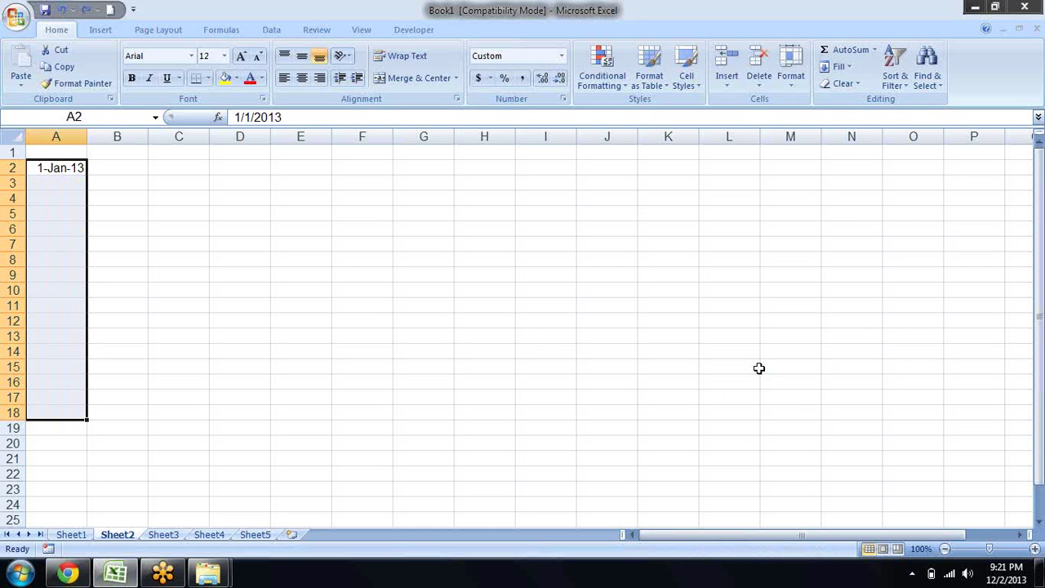
- AutoFill daily dates 1-Jan-13 to 17-Jan-13 down column A, then delete them all
{"action": "left_click", "coordinate": [851, 69]}
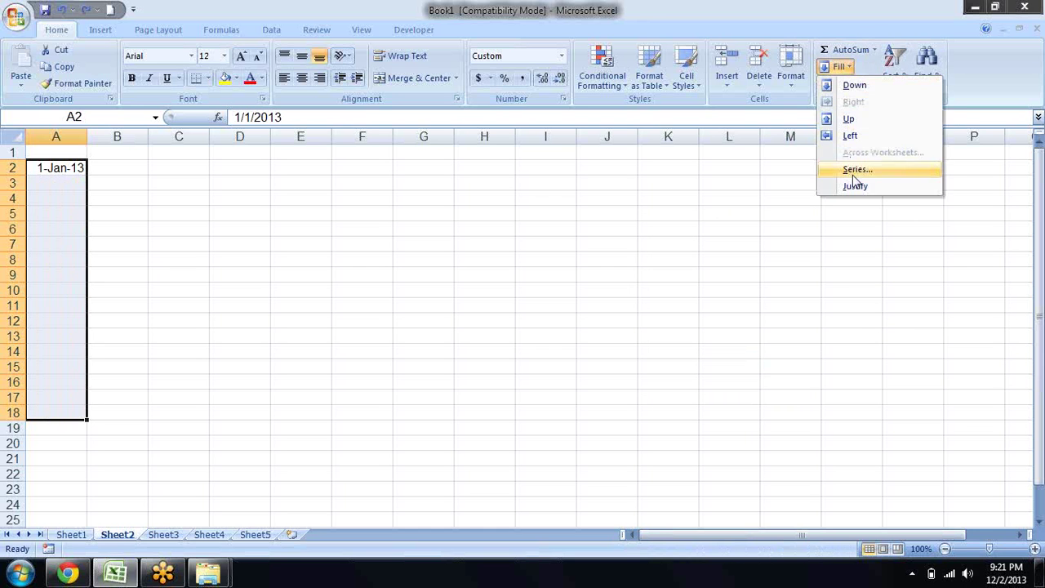
{"action": "left_click", "coordinate": [857, 170]}
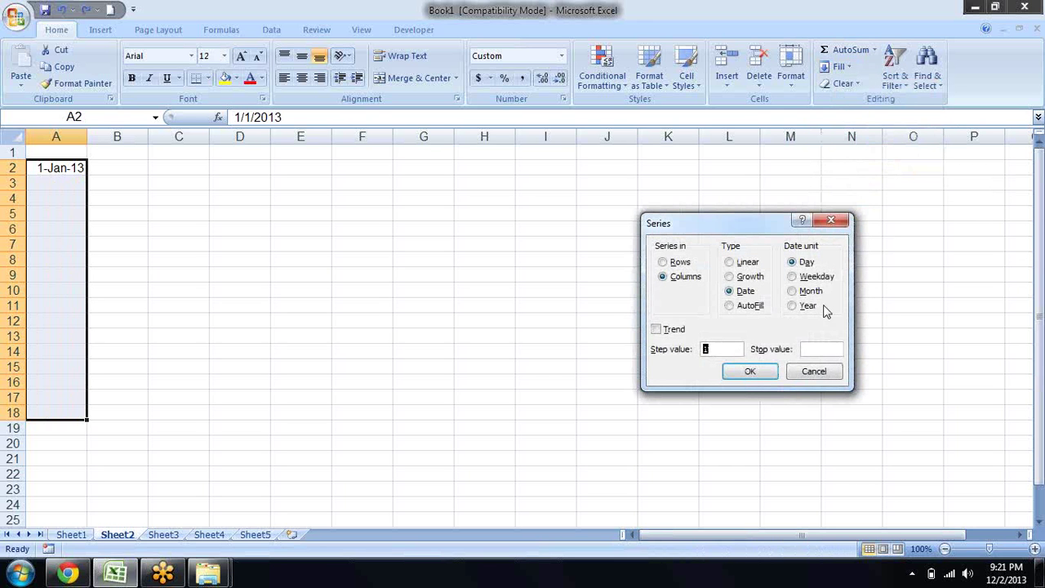
{"action": "left_click", "coordinate": [742, 308]}
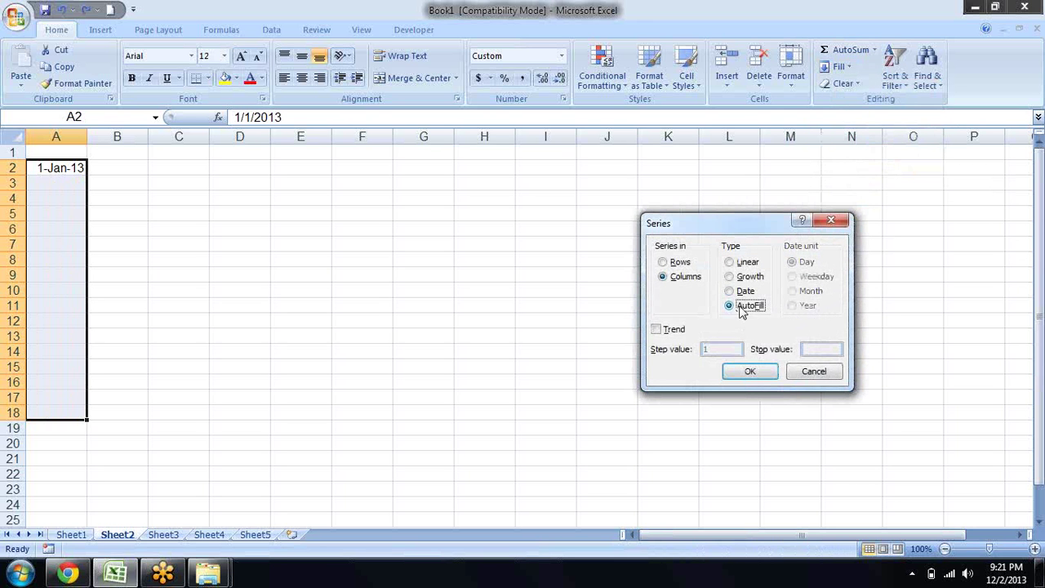
{"action": "left_click", "coordinate": [766, 372]}
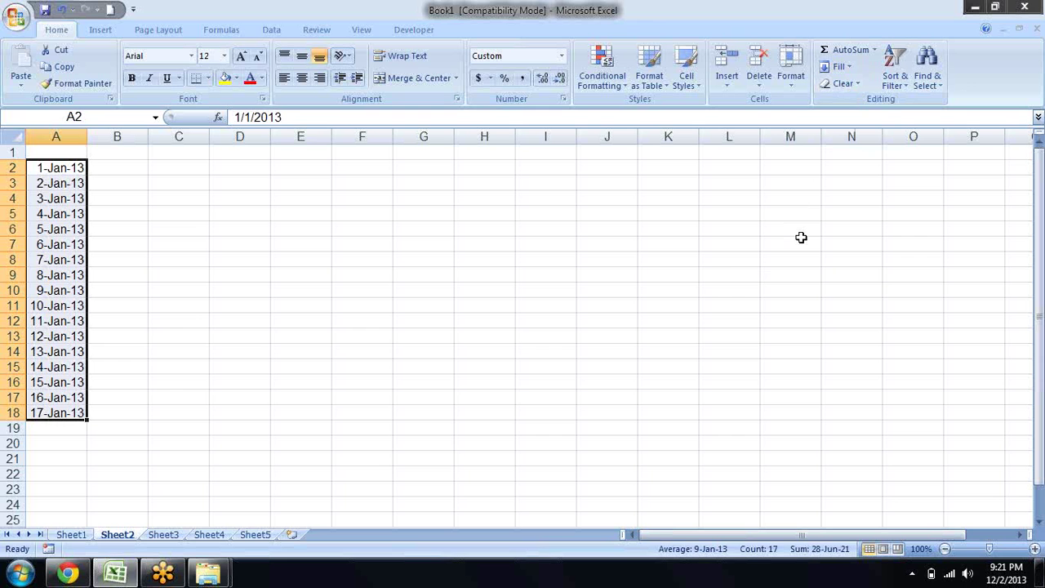
{"action": "key", "text": "Delete"}
{"action": "key", "text": "Down"}
{"action": "key", "text": "Up"}
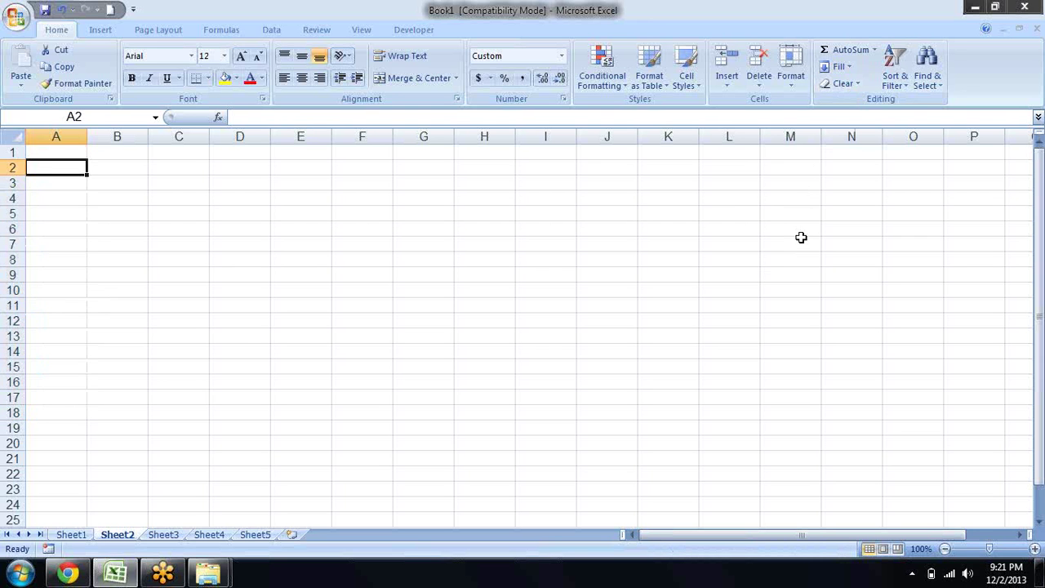
- Enter 1 and 2 in A2:A3, which display as 1-Jan-00 and 2-Jan-00
{"action": "type", "text": "1"}
{"action": "key", "text": "Return"}
{"action": "type", "text": "2"}
{"action": "key", "text": "Return"}
{"action": "key", "text": "Up"}
- Enter 1 and 2 in B2:B3 and extend the selection down to B17
{"action": "key", "text": "Up"}
{"action": "key", "text": "Right"}
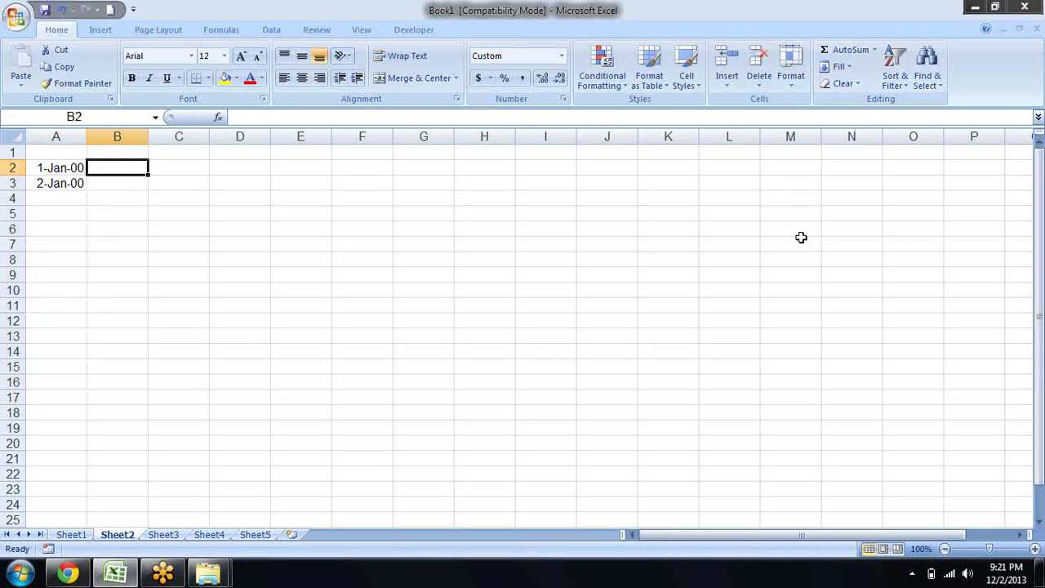
{"action": "type", "text": "1"}
{"action": "key", "text": "Return"}
{"action": "type", "text": "2"}
{"action": "key", "text": "Return"}
{"action": "key", "text": "Up"}
{"action": "key", "text": "Up"}
{"action": "key", "text": "shift+Down"}
{"action": "key", "text": "shift+Down"}
{"action": "key", "text": "shift+Down"}
{"action": "key", "text": "shift+Down"}
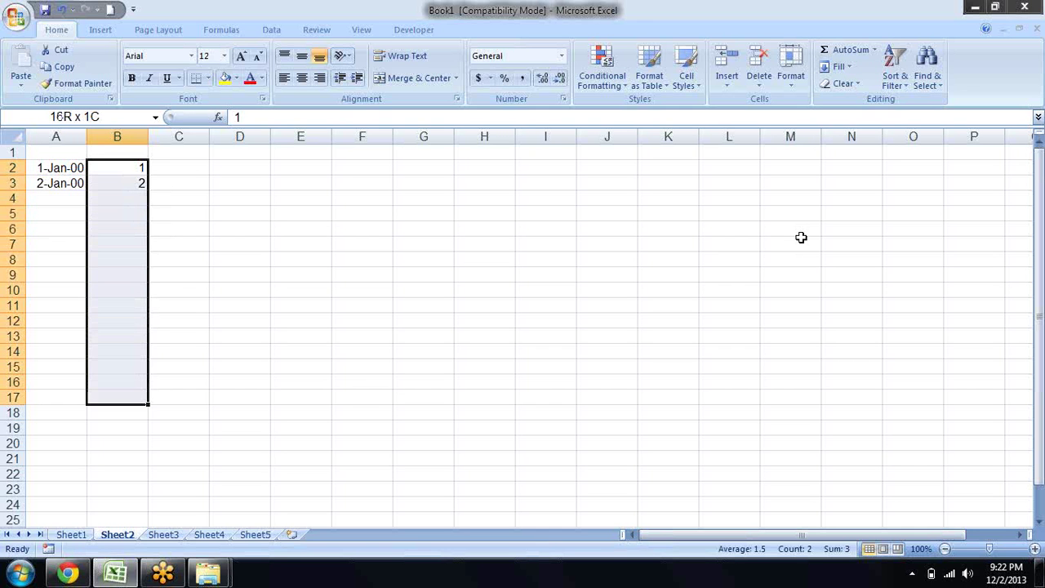
- AutoFill B2:B17 with numbers 1 to 16, then delete them
{"action": "left_click", "coordinate": [841, 67]}
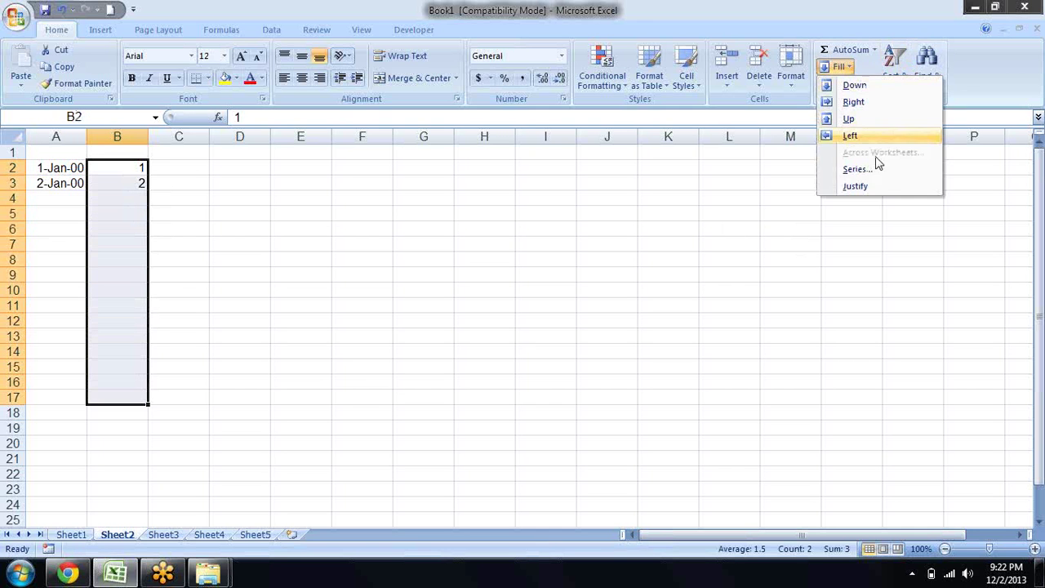
{"action": "left_click", "coordinate": [875, 170]}
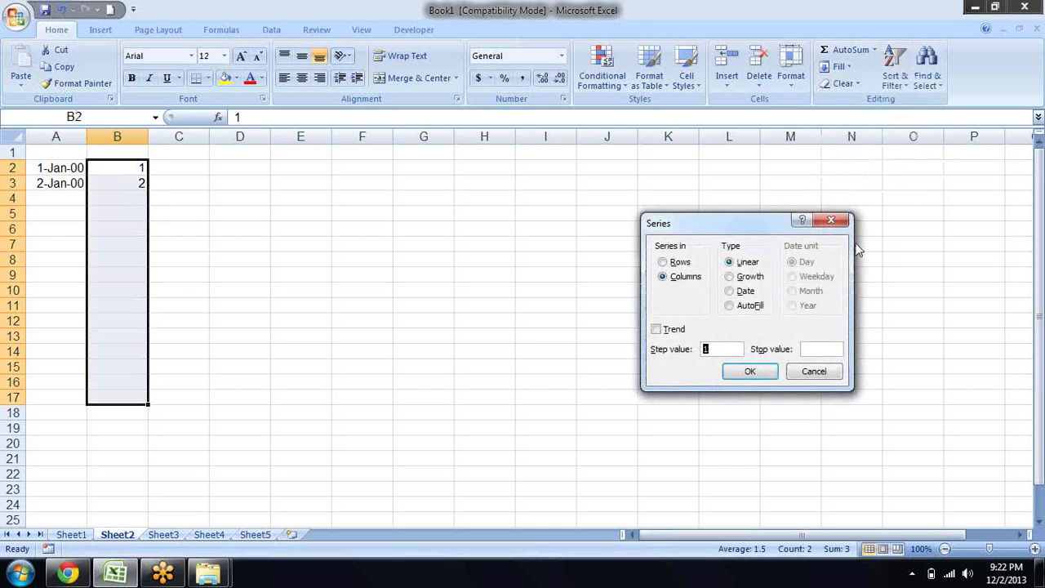
{"action": "left_click", "coordinate": [741, 305]}
{"action": "left_click", "coordinate": [743, 371]}
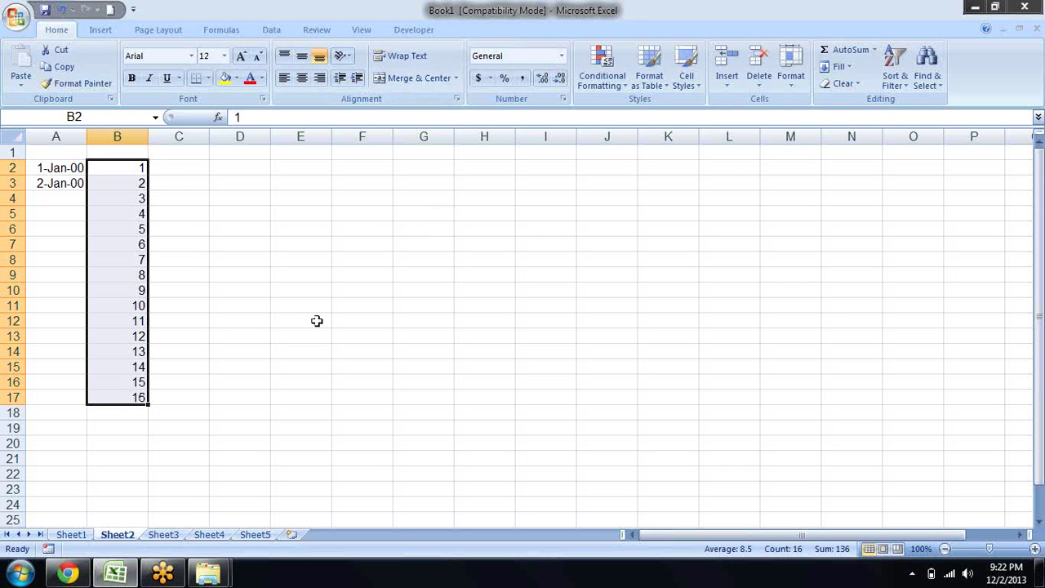
{"action": "key", "text": "Delete"}
- Clear All on A2:A3, removing the leftover dates and their date formatting
{"action": "key", "text": "Left"}
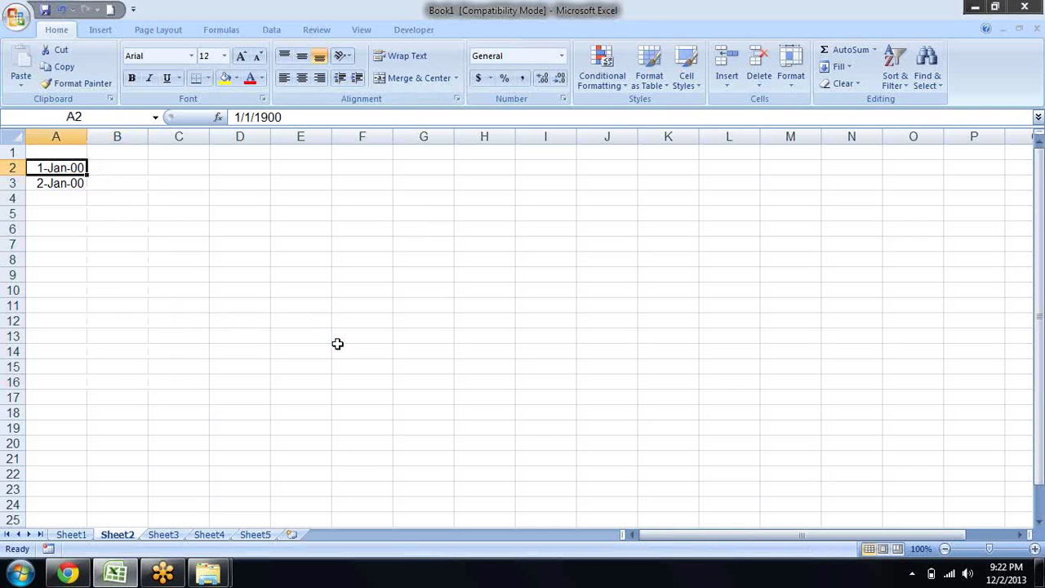
{"action": "key", "text": "shift+Down"}
{"action": "key", "text": "Delete"}
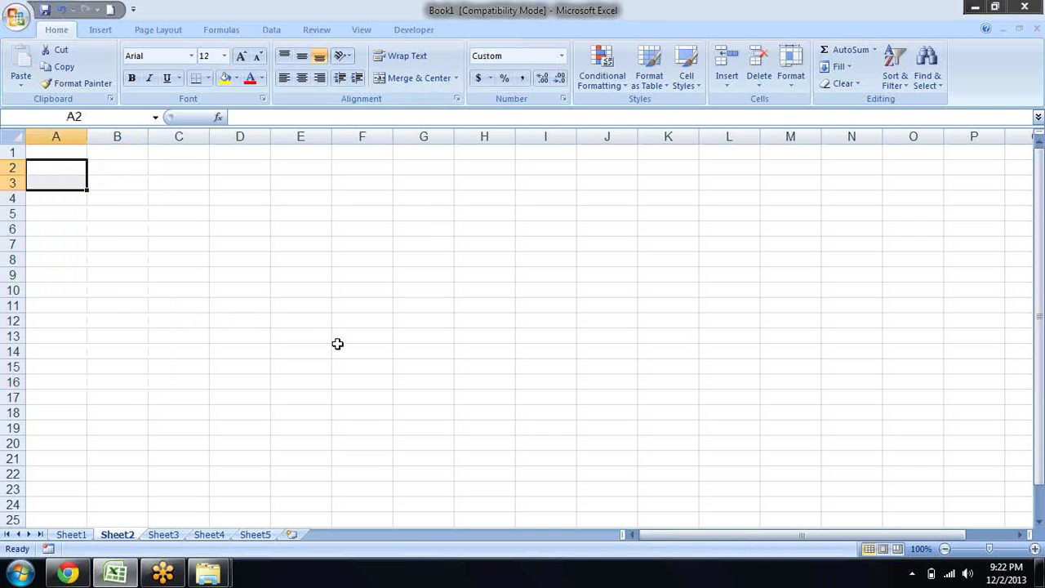
{"action": "key", "text": "alt+e"}
{"action": "key", "text": "a"}
{"action": "key", "text": "a"}
- Select K3 and view the Clear options, closing them without choosing
{"action": "left_click", "coordinate": [649, 182]}
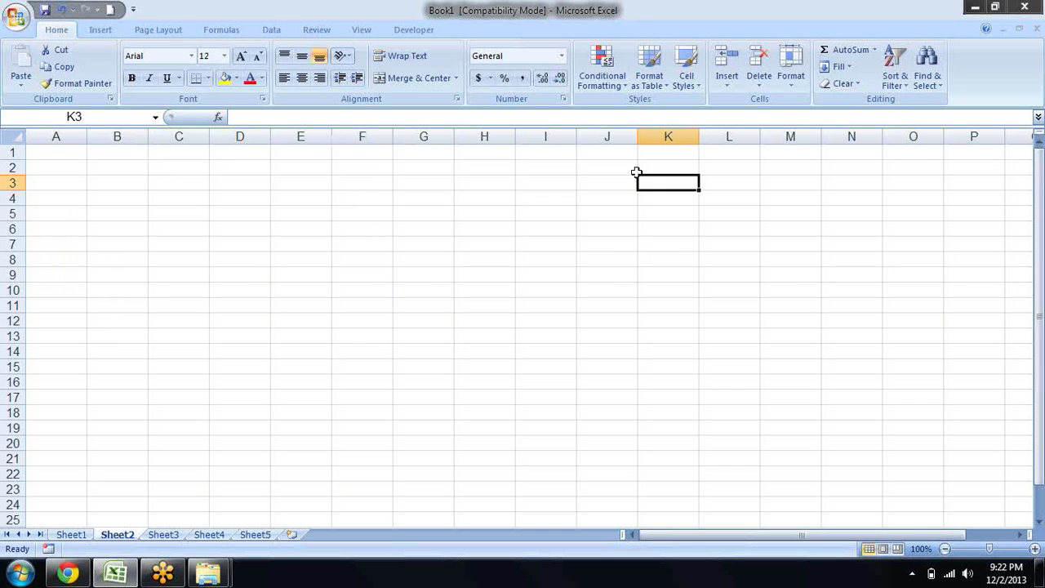
{"action": "left_click", "coordinate": [857, 84]}
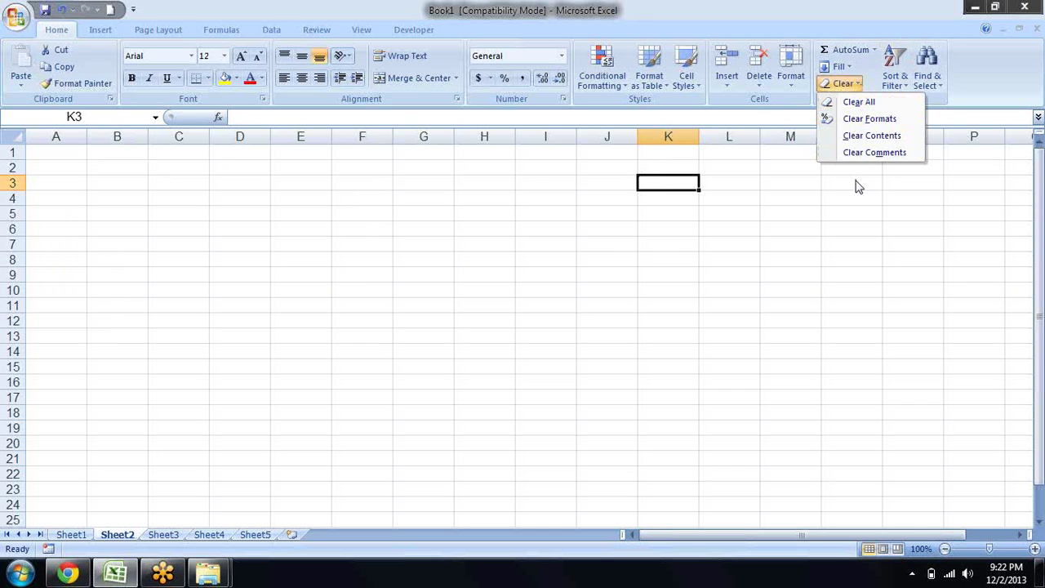
{"action": "left_click", "coordinate": [191, 233]}
- Enter the value 1 into every cell of A3:D12
{"action": "left_click", "coordinate": [137, 156]}
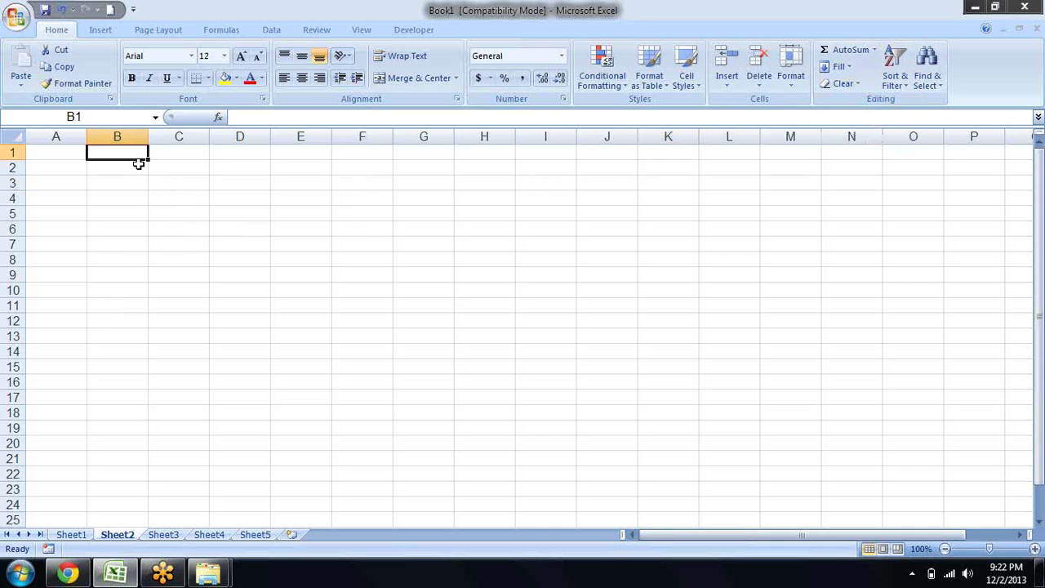
{"action": "left_click_drag", "start_coordinate": [74, 182], "coordinate": [246, 316]}
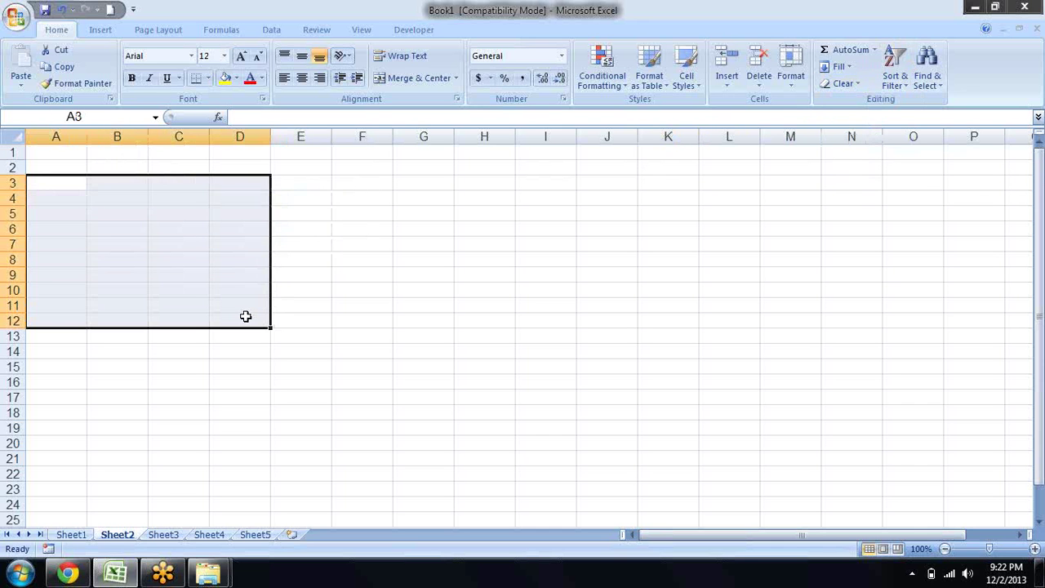
{"action": "type", "text": "1"}
{"action": "key", "text": "ctrl+Return"}
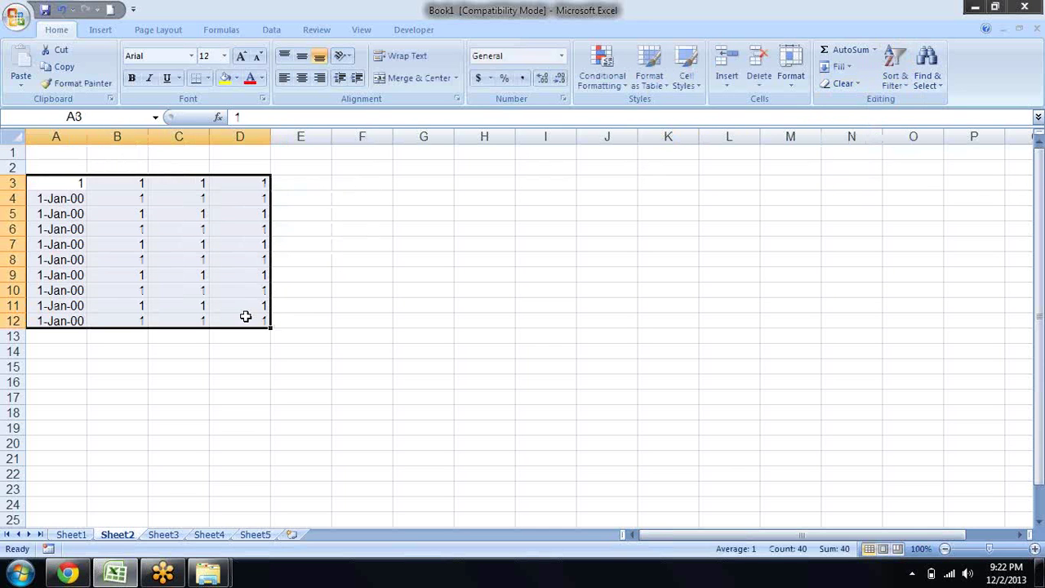
- Give the header row A3:D3 a light blue-gray fill
{"action": "key", "text": "shift+BackSpace"}
{"action": "key", "text": "ctrl+shift+Right"}
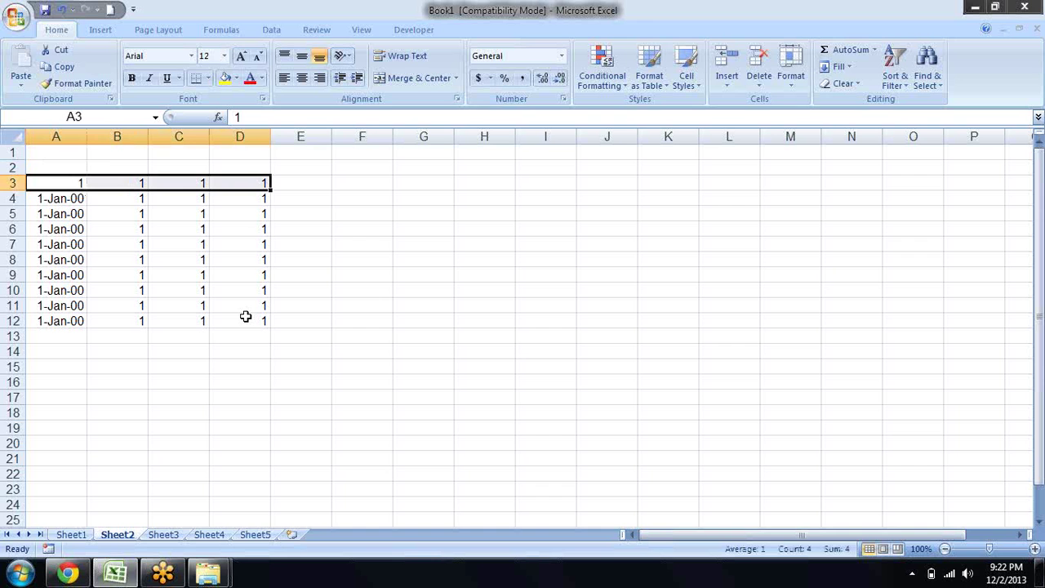
{"action": "left_click", "coordinate": [236, 77]}
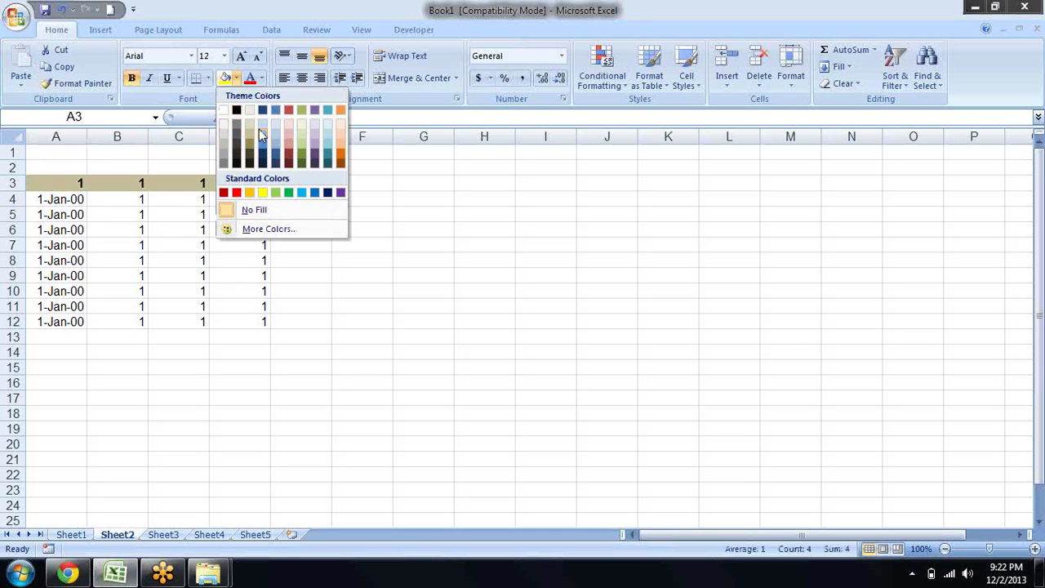
{"action": "left_click", "coordinate": [262, 123]}
- Apply All Borders to every cell of A3:D12
{"action": "key", "text": "shift+Down"}
{"action": "key", "text": "shift+Down"}
{"action": "key", "text": "shift+Down"}
{"action": "key", "text": "shift+Down"}
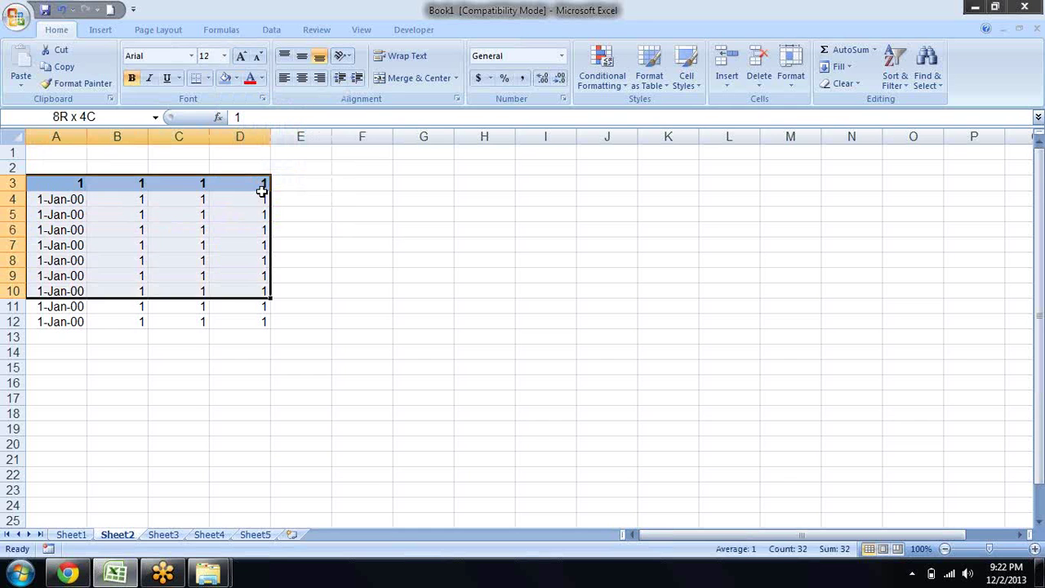
{"action": "key", "text": "shift+Down"}
{"action": "key", "text": "shift+Down"}
{"action": "key", "text": "alt+h"}
{"action": "key", "text": "b"}
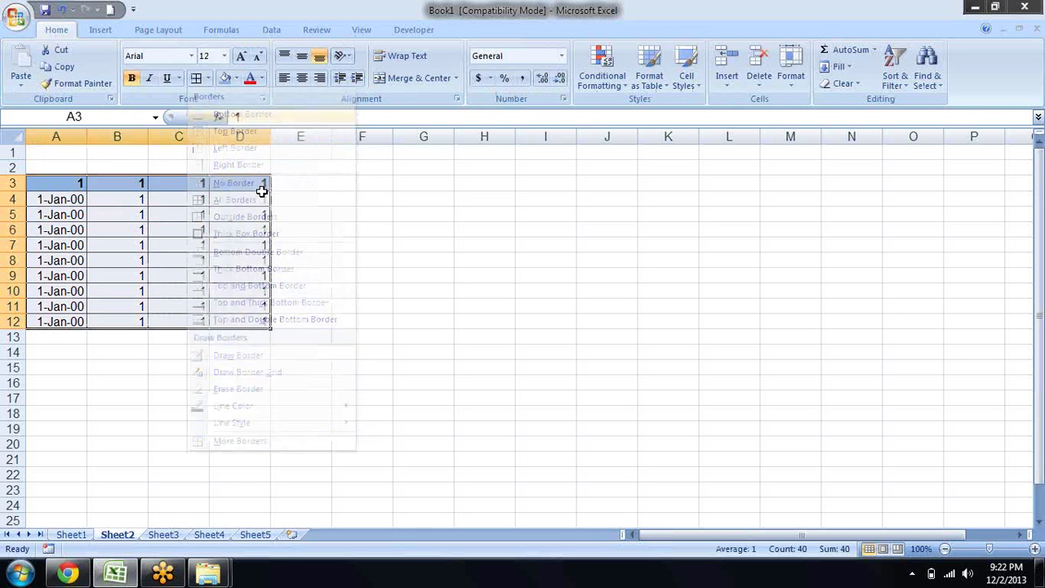
{"action": "key", "text": "a"}
- Shade the body rows A4:D12 light grey
{"action": "key", "text": "Down"}
{"action": "key", "text": "shift+Right"}
{"action": "key", "text": "shift+Right"}
{"action": "key", "text": "shift+Right"}
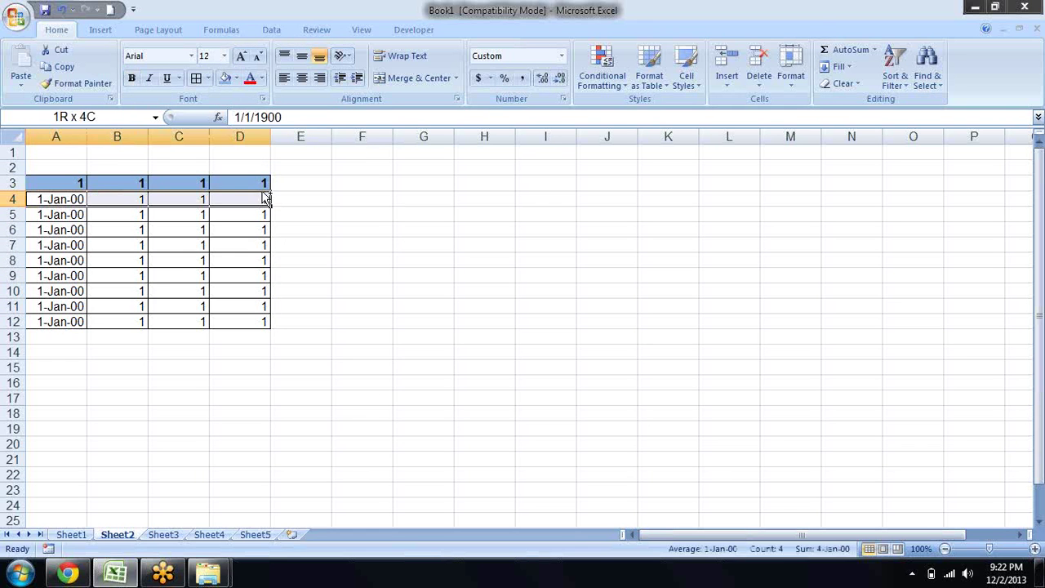
{"action": "key", "text": "shift+Down"}
{"action": "key", "text": "shift+Down"}
{"action": "key", "text": "shift+Down"}
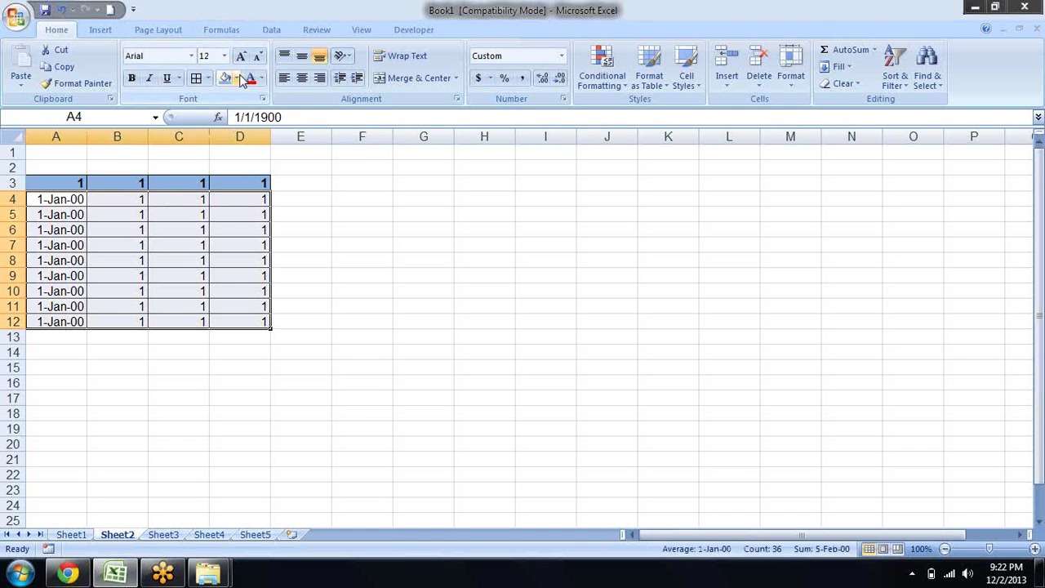
{"action": "left_click", "coordinate": [236, 78]}
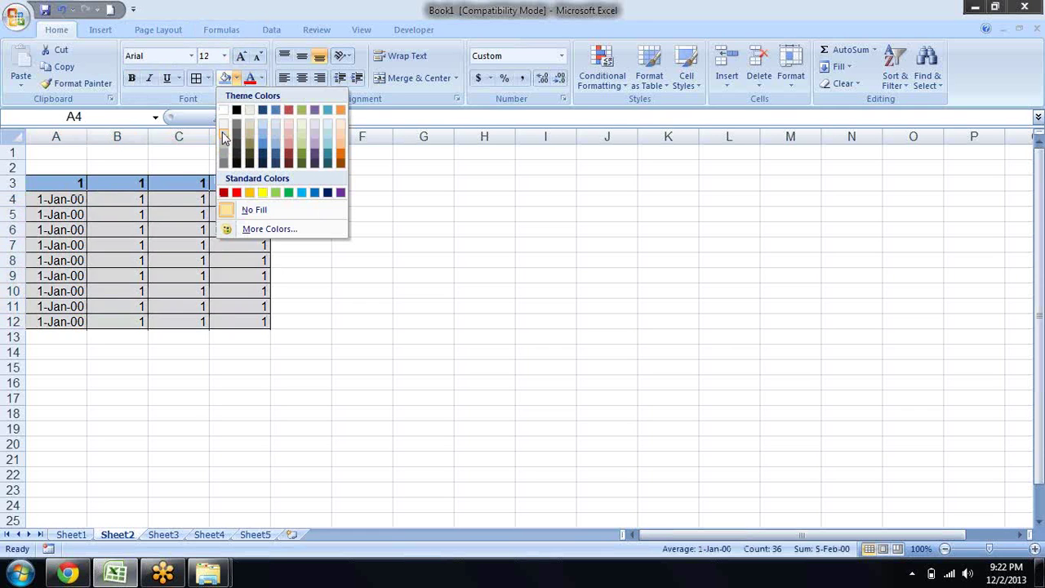
{"action": "left_click", "coordinate": [224, 137]}
{"action": "left_click", "coordinate": [388, 292]}
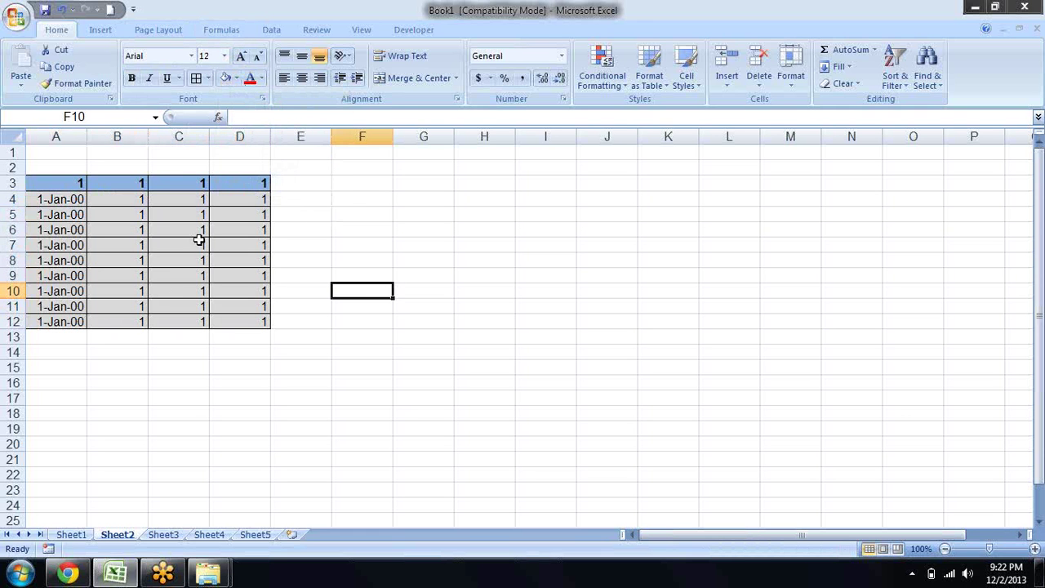
{"action": "left_click", "coordinate": [165, 228]}
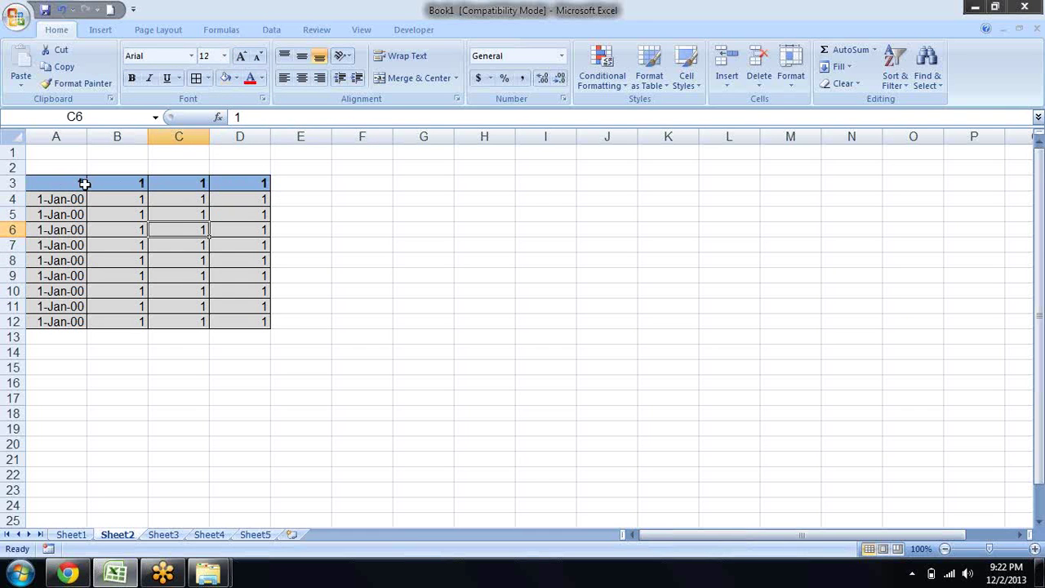
- Bold B4:D12 and enlarge their font from 12 to 16 pt
{"action": "mouse_move", "coordinate": [110, 207]}
{"action": "left_mouse_down"}
{"action": "mouse_move", "coordinate": [234, 337]}
{"action": "mouse_move", "coordinate": [256, 320]}
{"action": "left_mouse_up"}
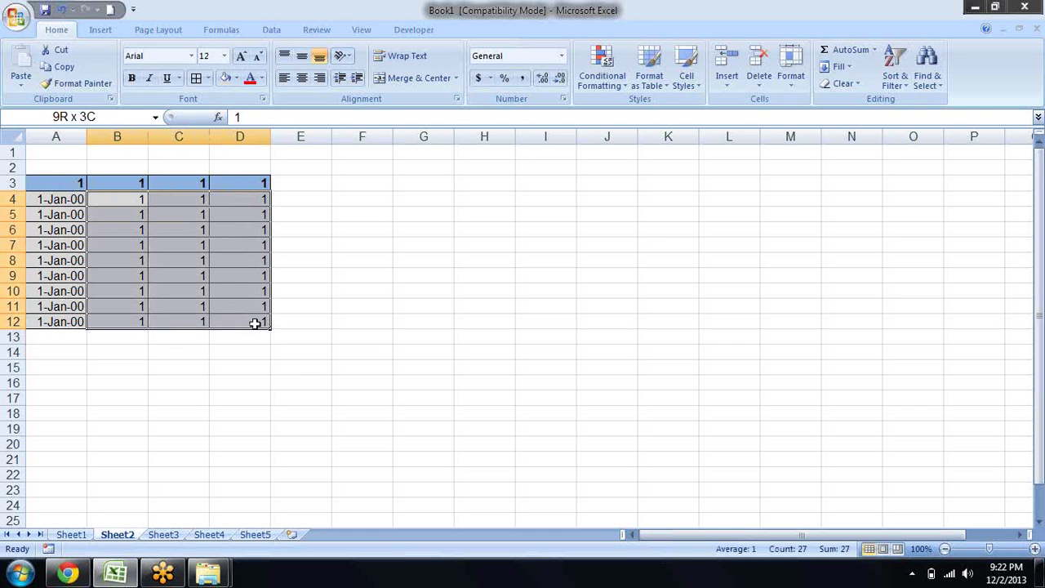
{"action": "key", "text": "ctrl+b"}
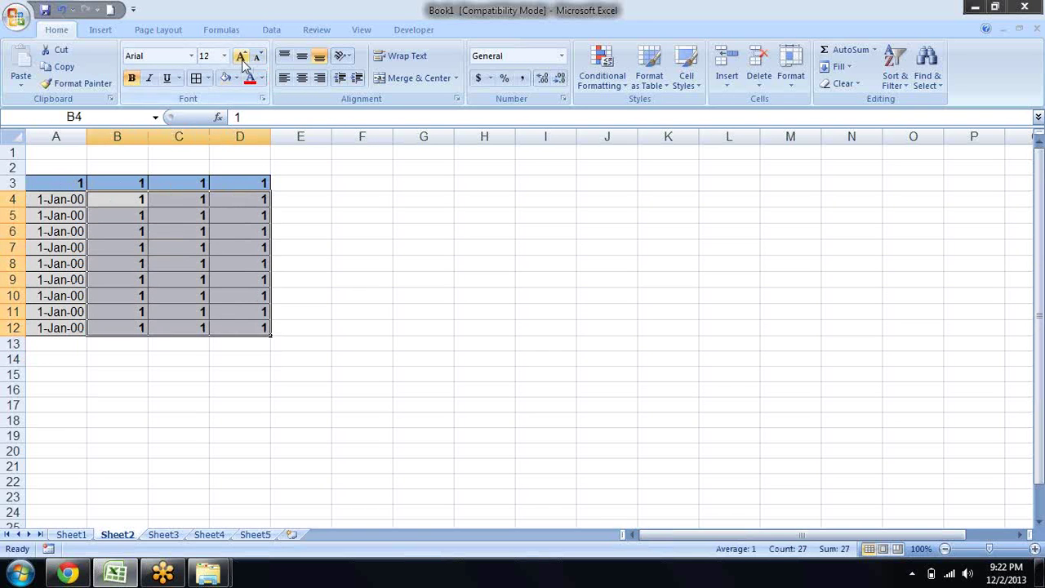
{"action": "left_click", "coordinate": [241, 56]}
{"action": "left_click", "coordinate": [241, 55]}
- Select the header cells A3:D3
{"action": "left_click", "coordinate": [391, 311]}
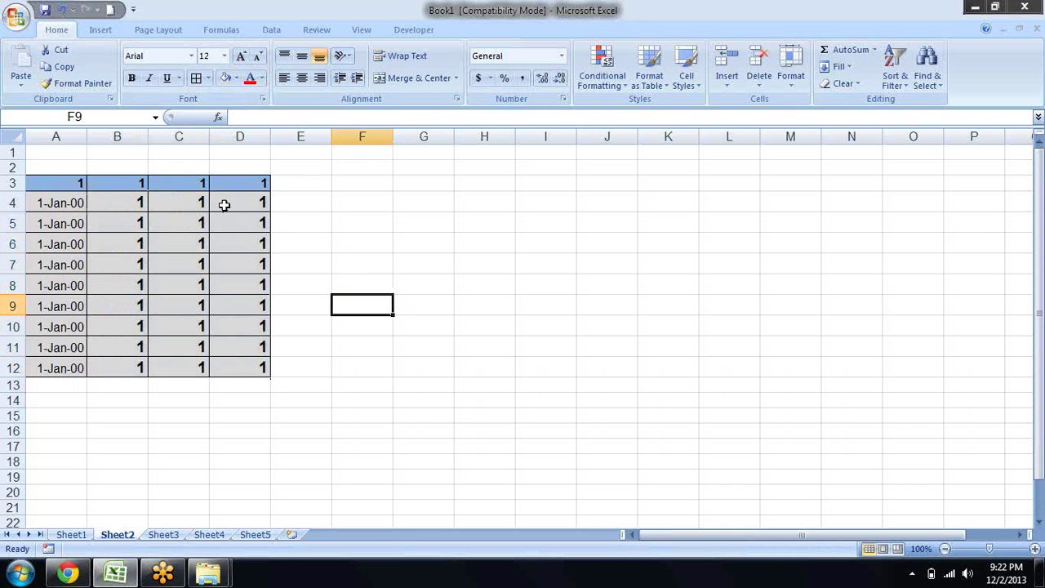
{"action": "left_click", "coordinate": [177, 202]}
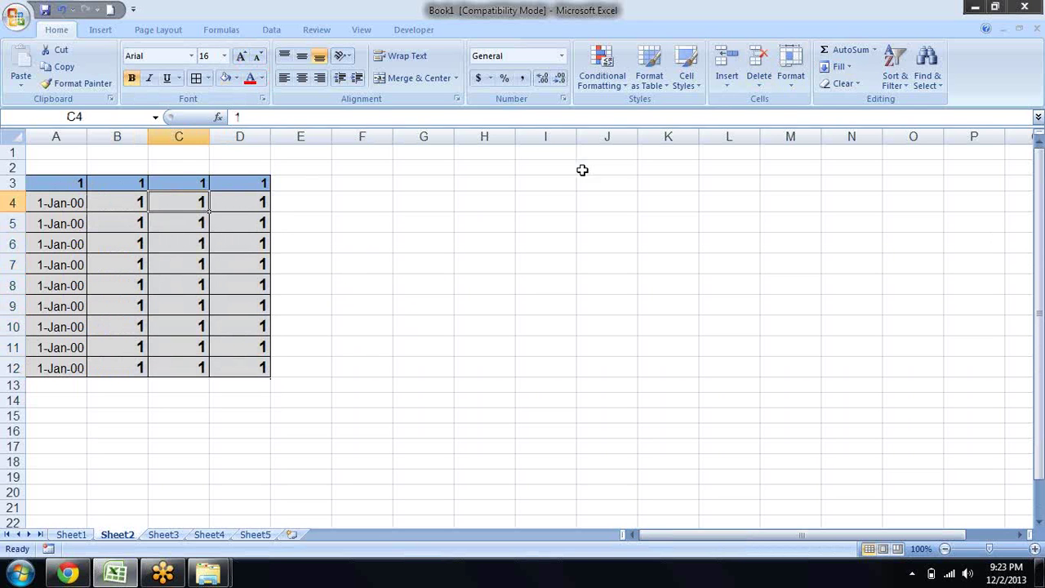
{"action": "left_click_drag", "start_coordinate": [74, 182], "coordinate": [254, 181]}
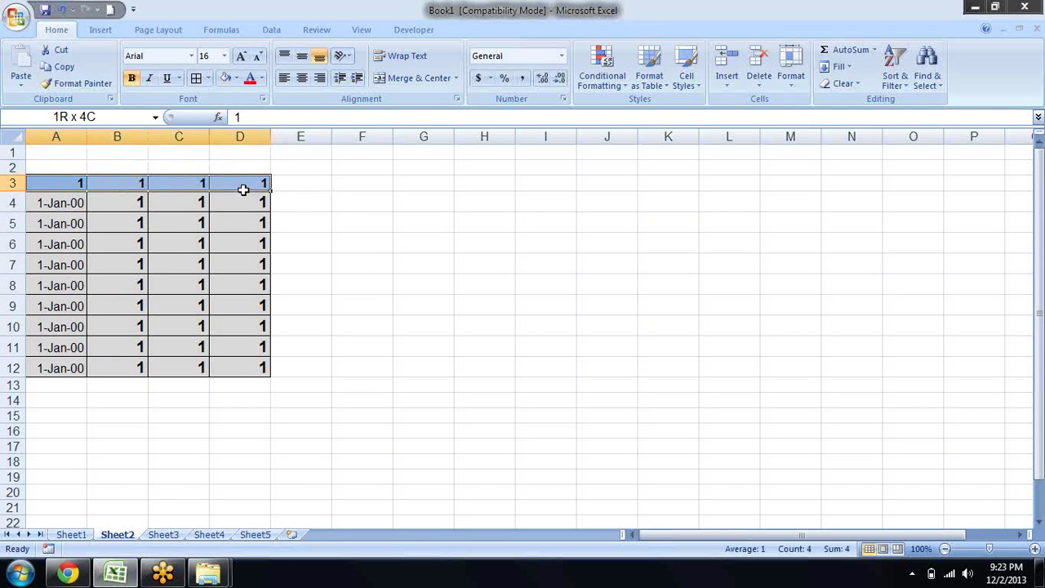
- Clear All on A3:D3, then Clear Formats on D4:D9 leaving plain 1s
{"action": "left_click", "coordinate": [858, 84]}
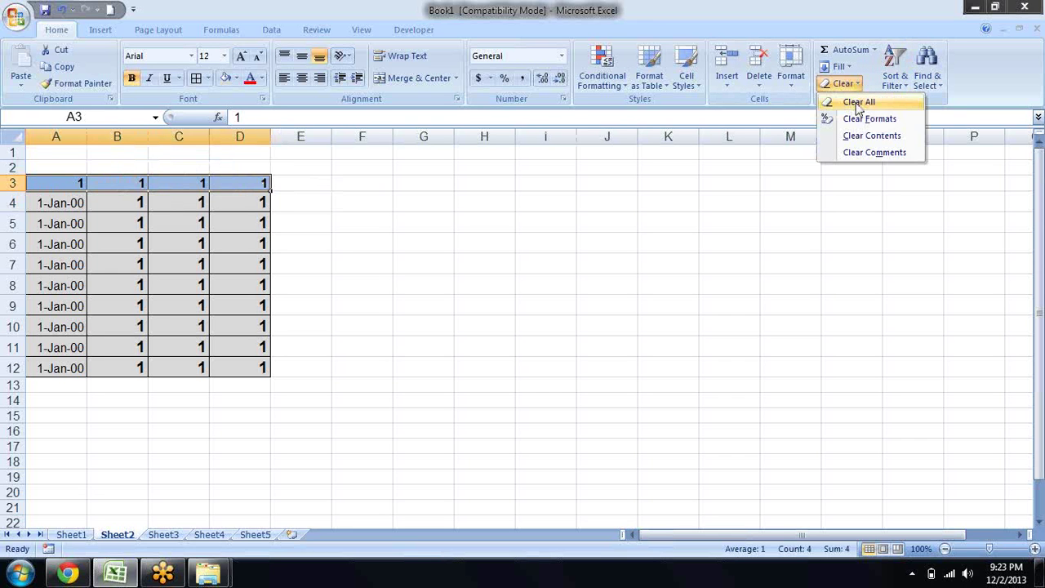
{"action": "left_click", "coordinate": [858, 103]}
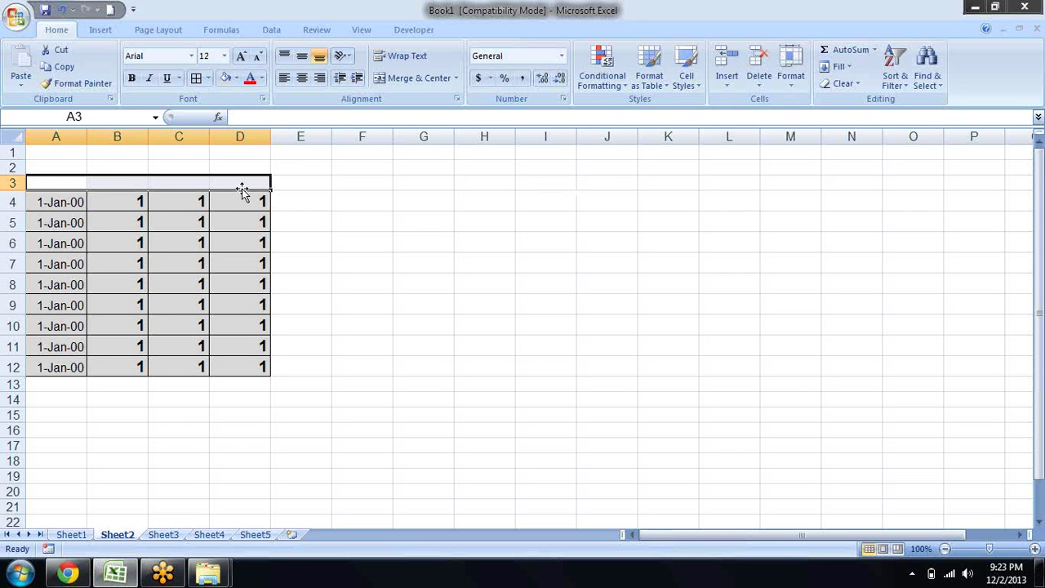
{"action": "left_click_drag", "start_coordinate": [234, 203], "coordinate": [234, 302]}
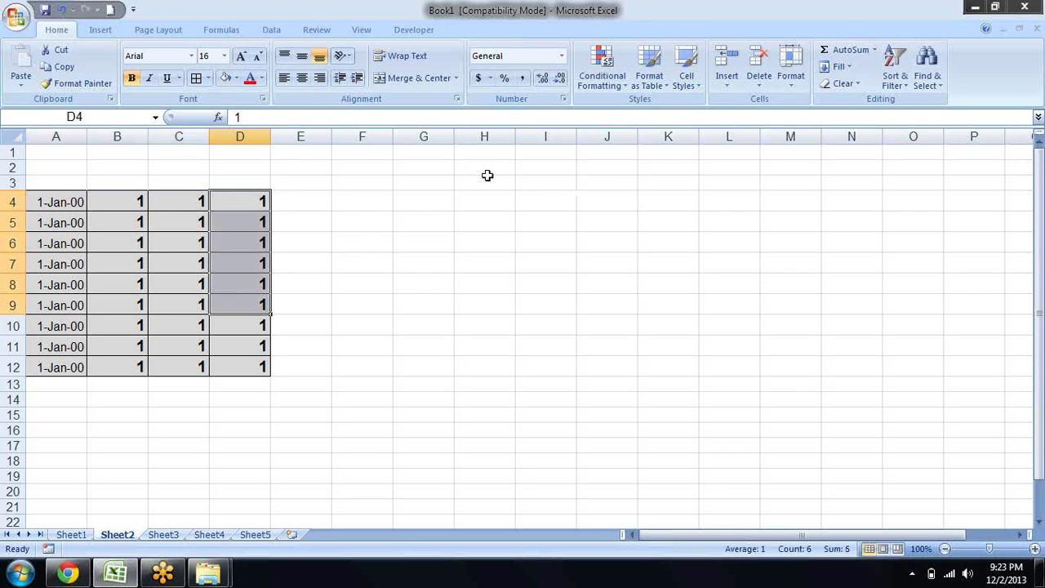
{"action": "left_click", "coordinate": [841, 84]}
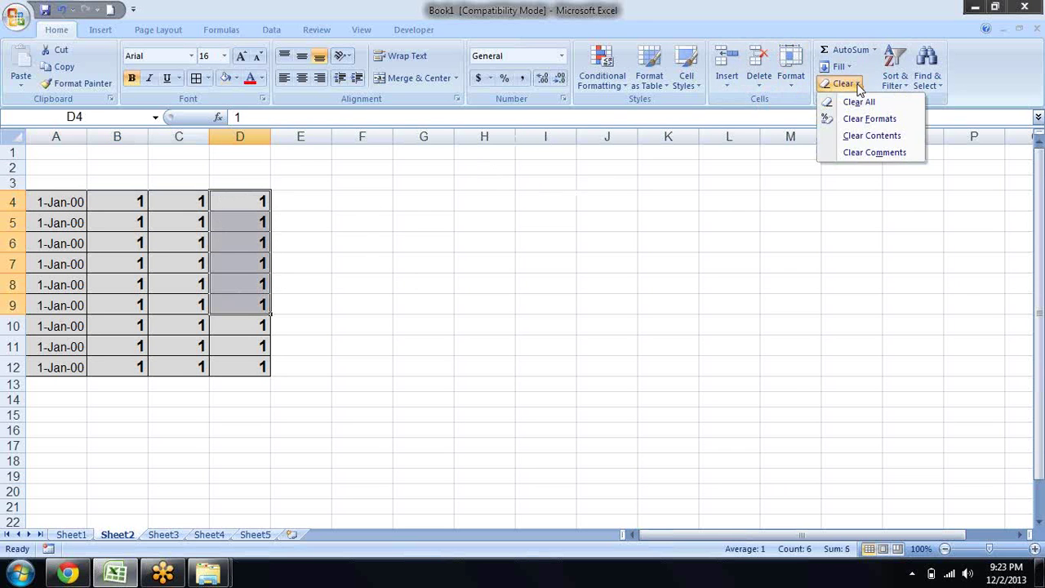
{"action": "left_click", "coordinate": [864, 119]}
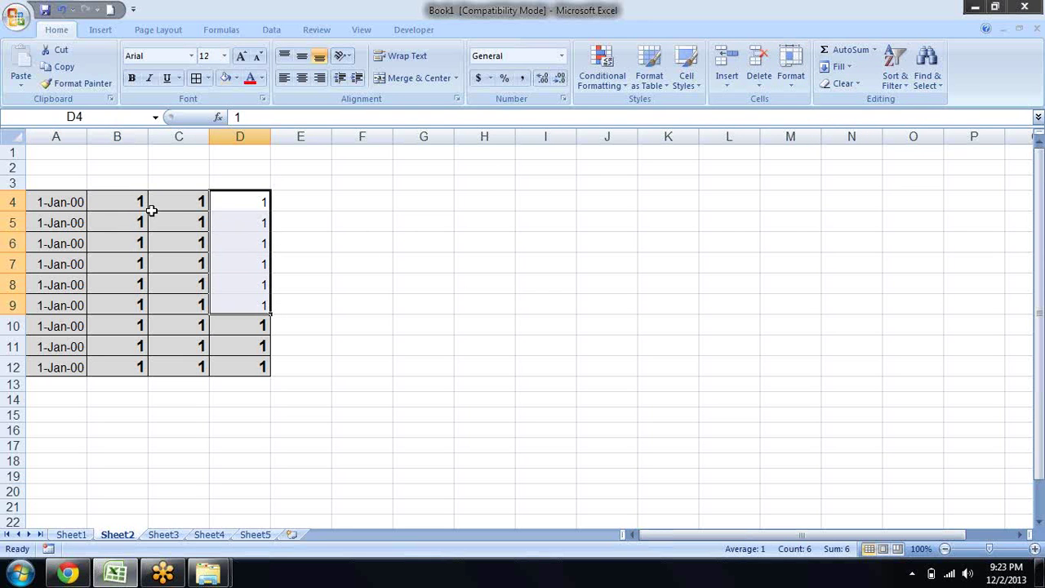
- Clear Contents from C4:C10, keeping grey shading and borders, then reselect C4:C10
{"action": "left_click_drag", "start_coordinate": [168, 202], "coordinate": [168, 323]}
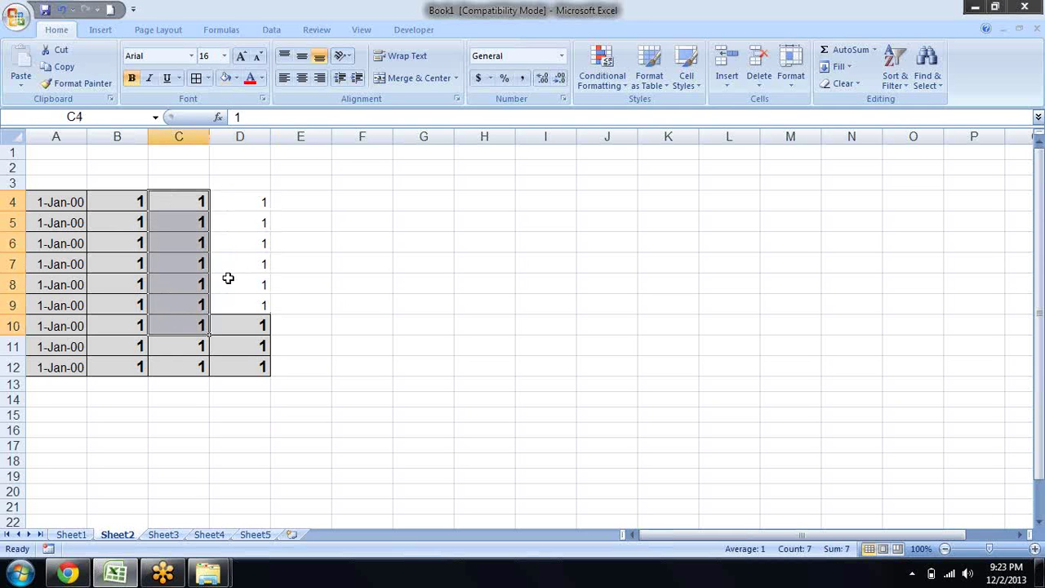
{"action": "left_click", "coordinate": [840, 66]}
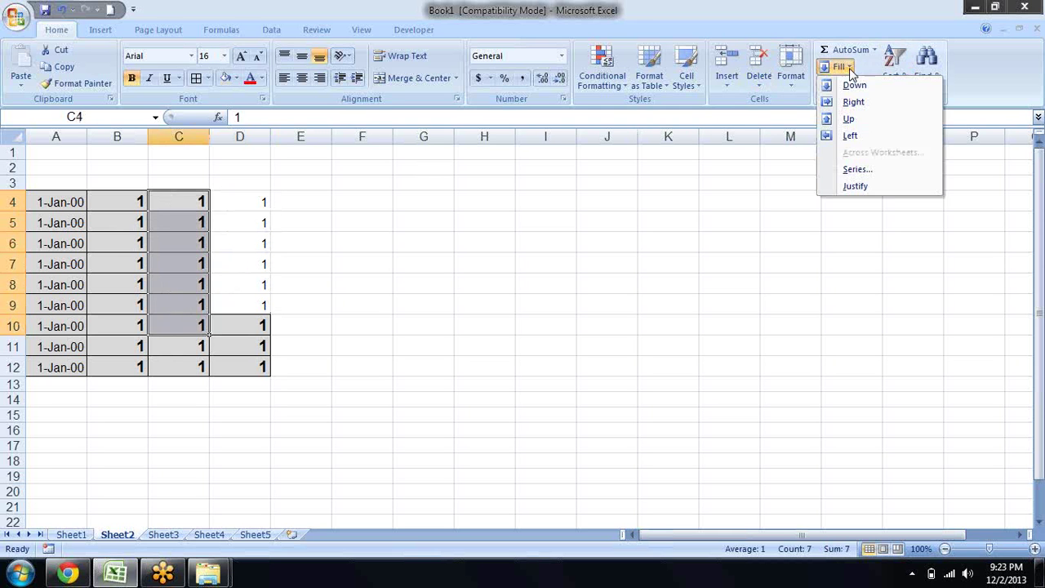
{"action": "left_click", "coordinate": [841, 84]}
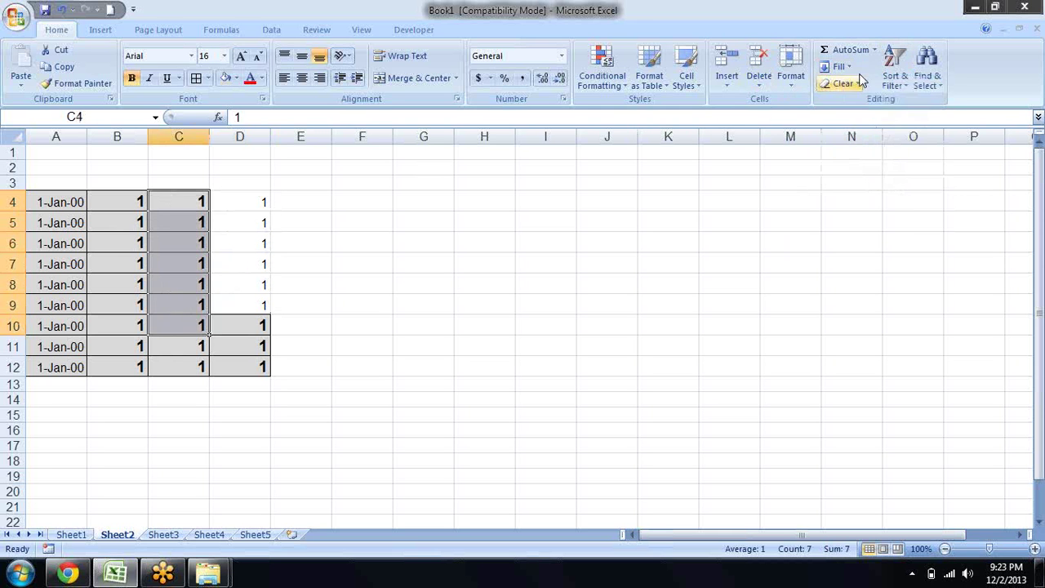
{"action": "left_click", "coordinate": [841, 83]}
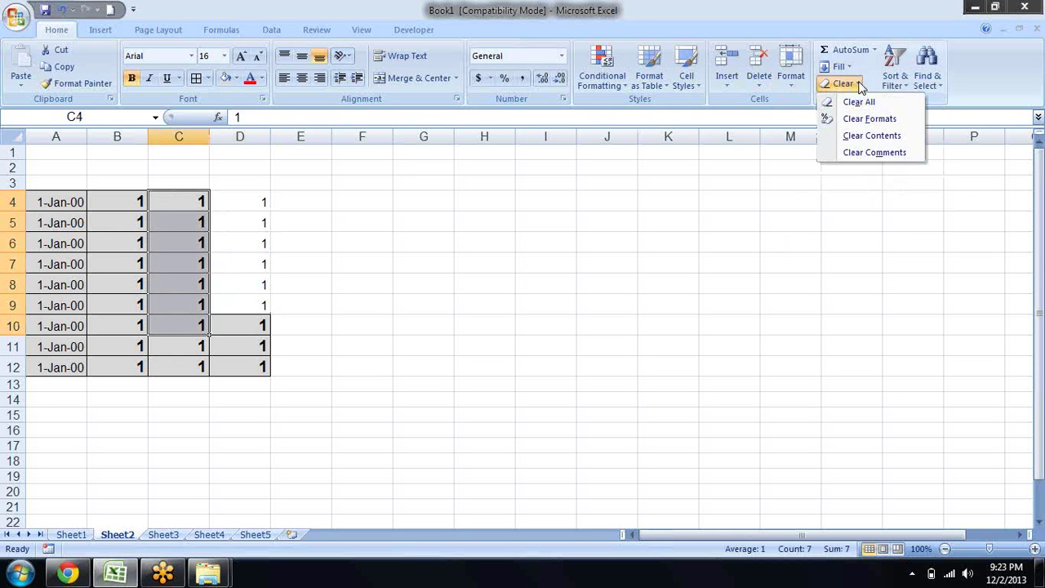
{"action": "left_click", "coordinate": [867, 135]}
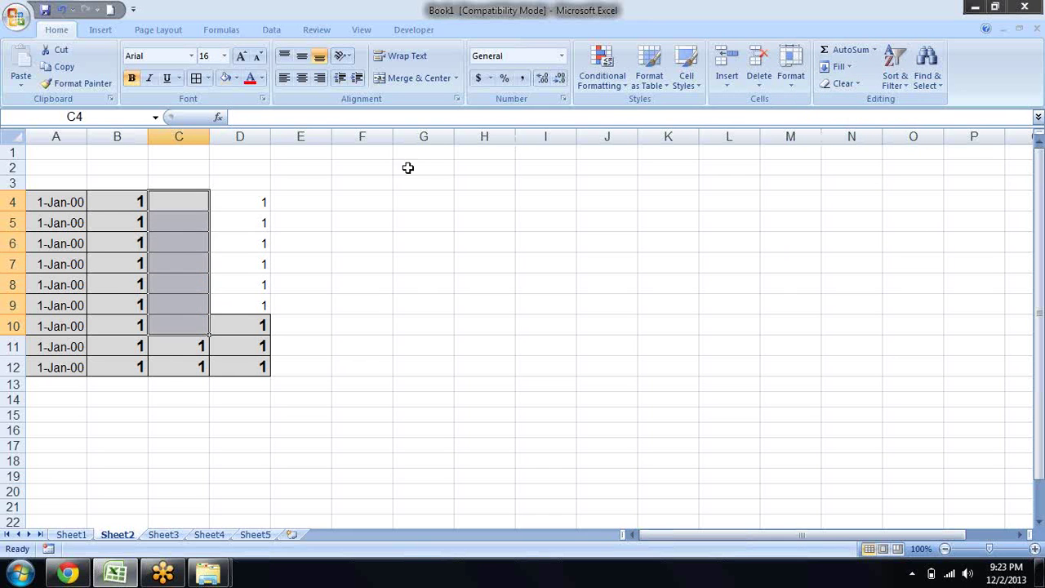
{"action": "left_click", "coordinate": [169, 198]}
{"action": "left_click", "coordinate": [184, 265]}
{"action": "left_click", "coordinate": [193, 302]}
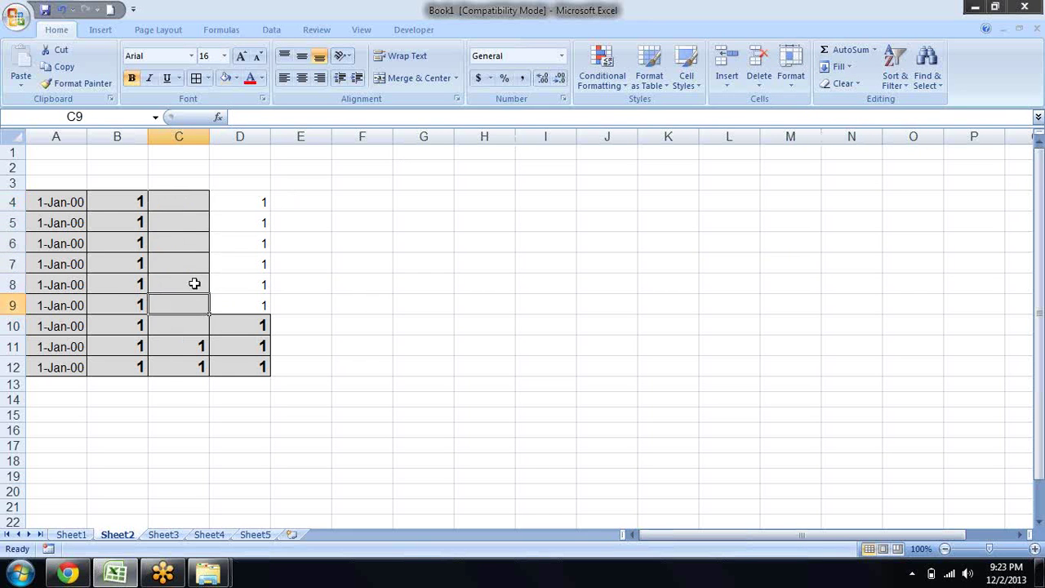
{"action": "left_click_drag", "start_coordinate": [193, 194], "coordinate": [192, 322]}
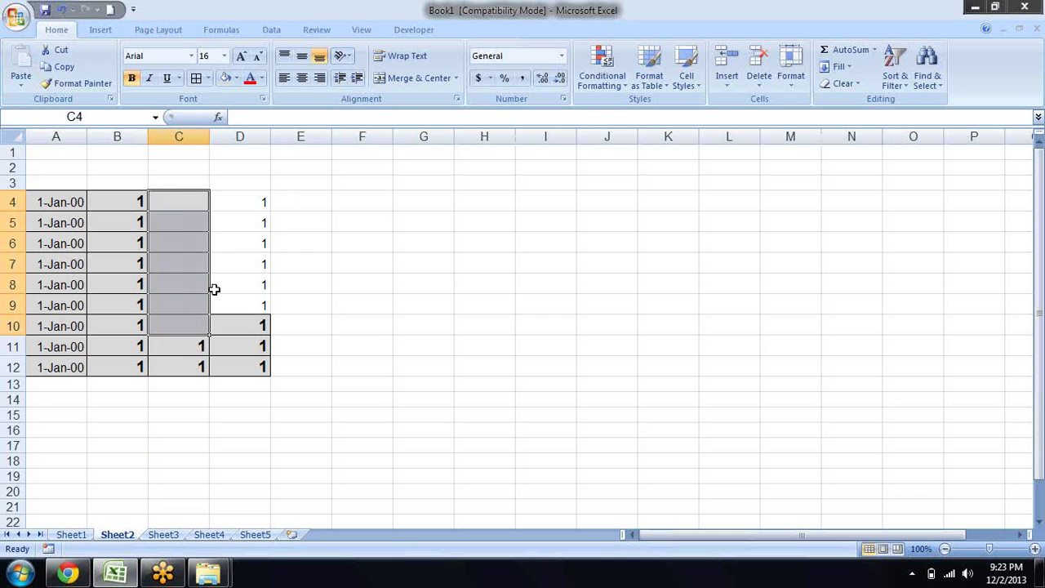
- Insert a comment reading 'd' on cell B5
{"action": "left_click", "coordinate": [142, 224]}
{"action": "right_click", "coordinate": [141, 229]}
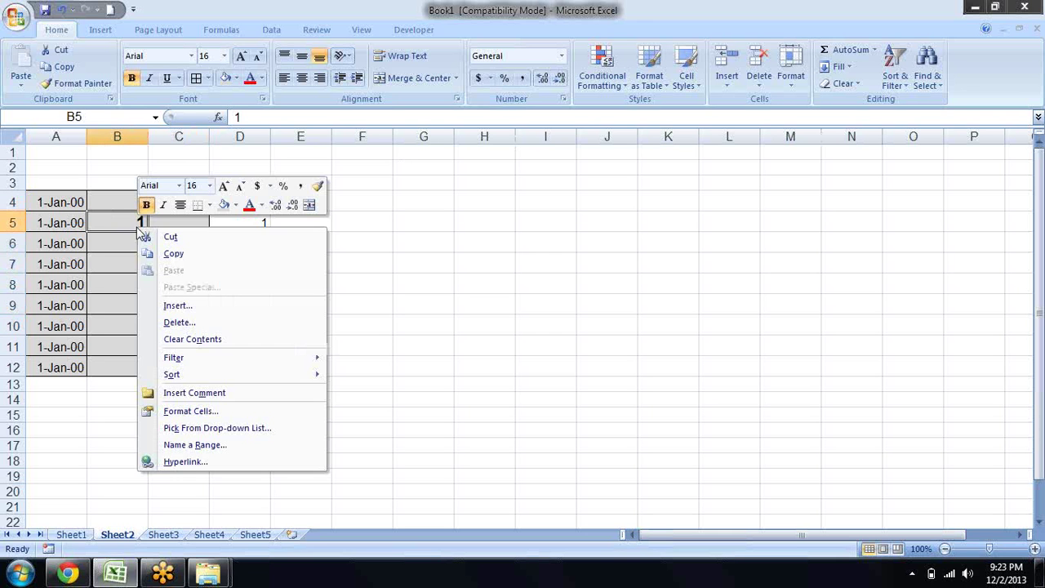
{"action": "left_click", "coordinate": [191, 393]}
{"action": "type", "text": "dfsdfsdfsfd"}
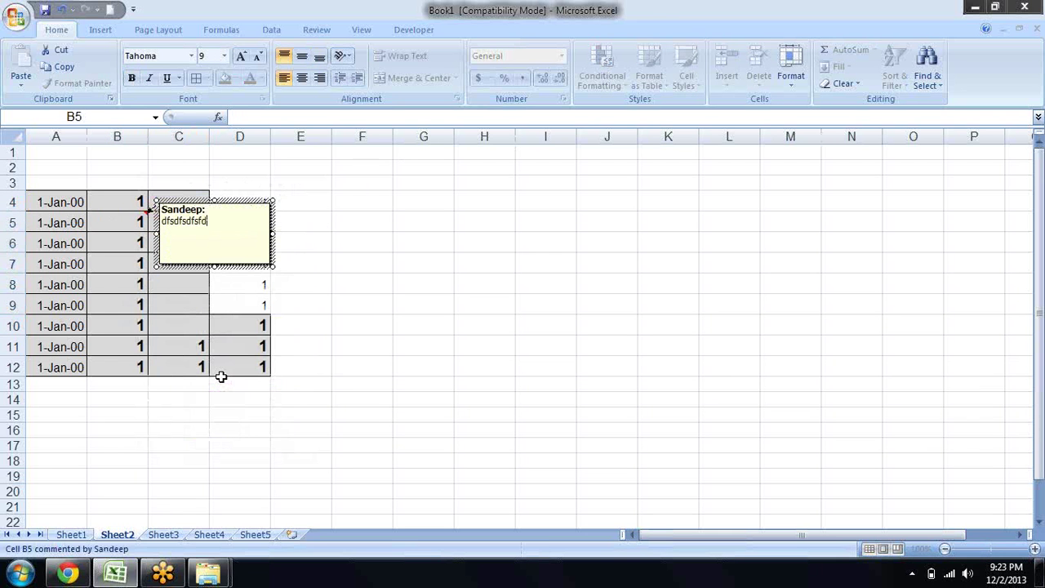
{"action": "left_click", "coordinate": [490, 203]}
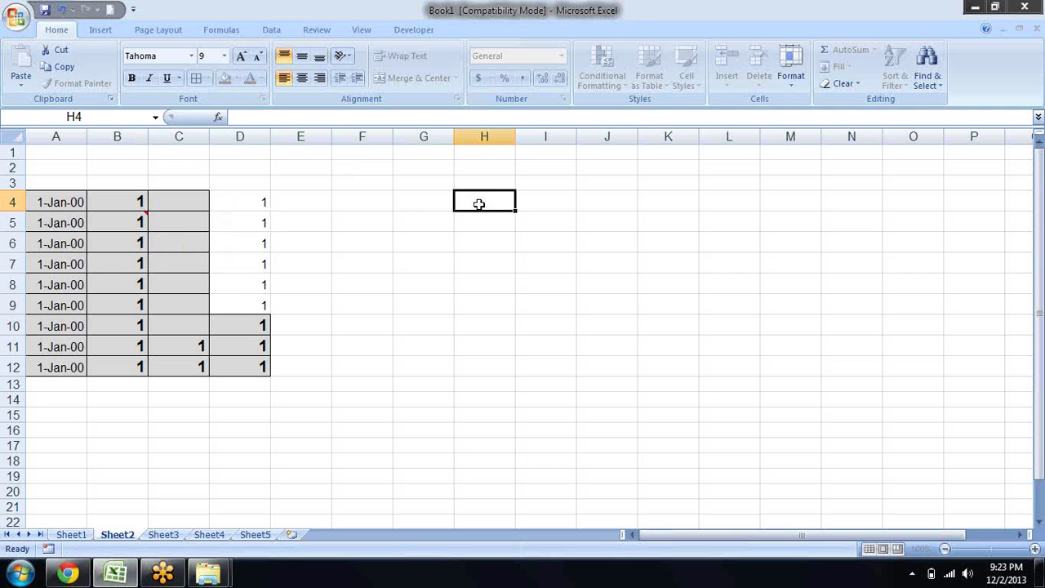
- Clear Comments from B4:B8 so B5's comment is removed
{"action": "left_click_drag", "start_coordinate": [133, 198], "coordinate": [135, 284]}
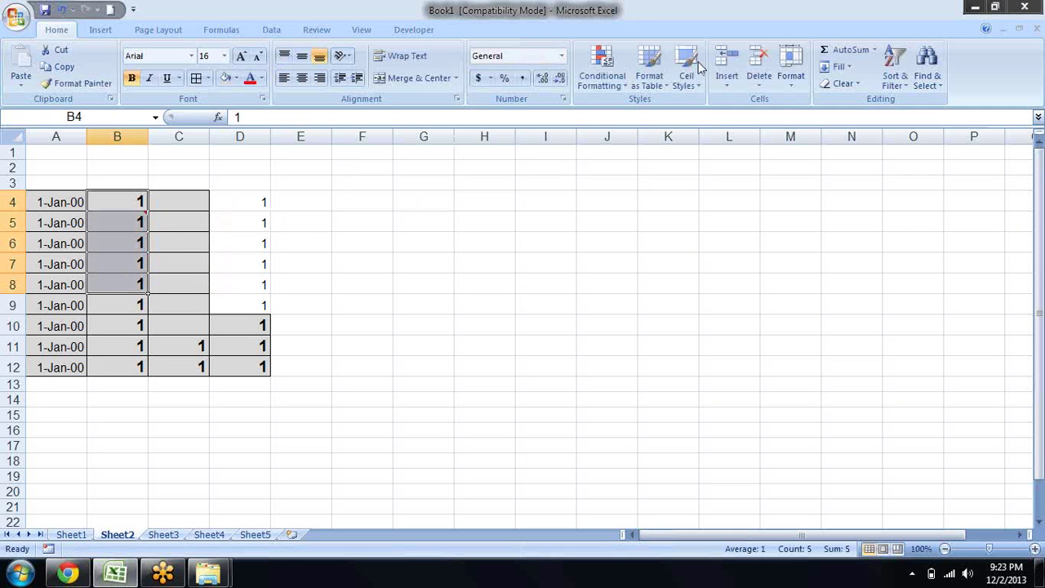
{"action": "left_click", "coordinate": [858, 82]}
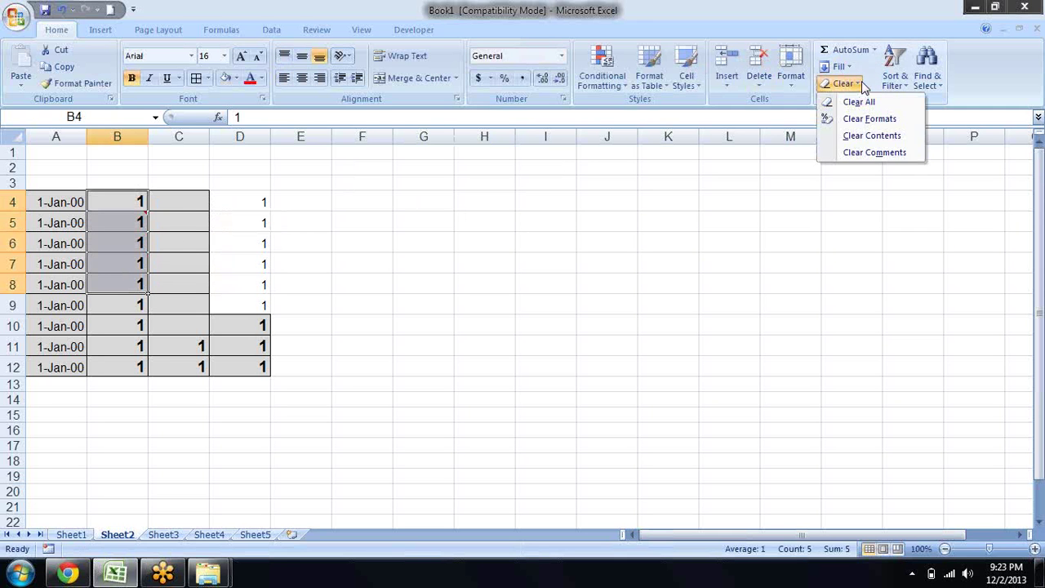
{"action": "left_click", "coordinate": [865, 154]}
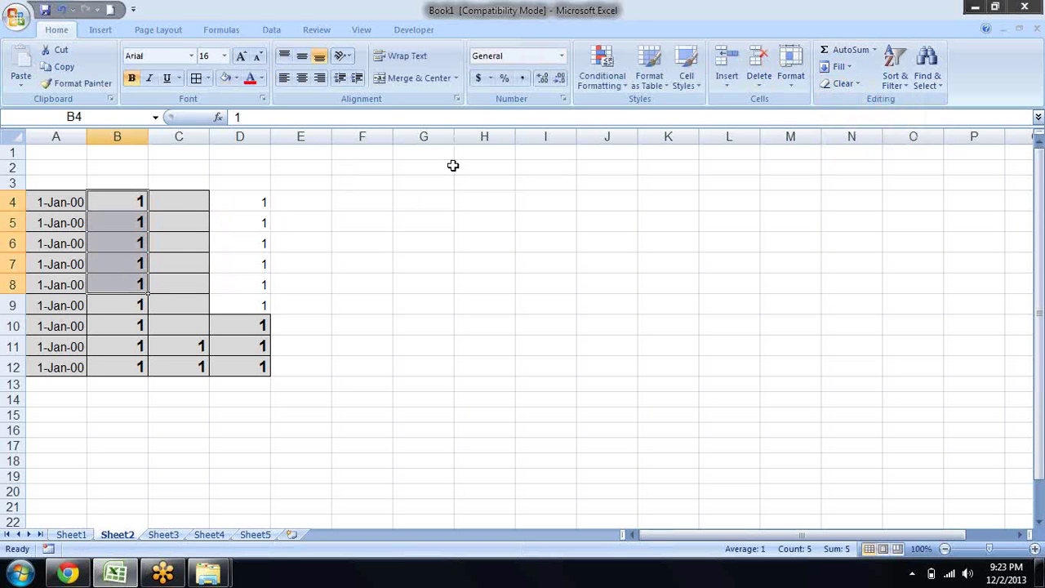
{"action": "left_click", "coordinate": [126, 210]}
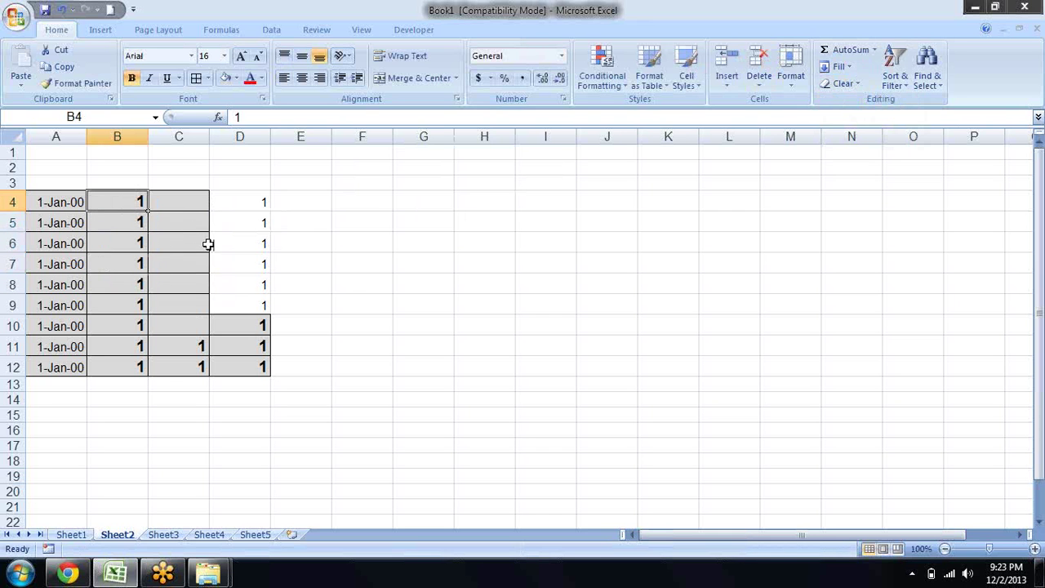
- Clear the formats of cell A4 with the Alt, E, A, F shortcut
{"action": "left_click", "coordinate": [843, 83]}
{"action": "key", "text": "Escape"}
{"action": "key", "text": "Left"}
{"action": "key", "text": "shift+Right"}
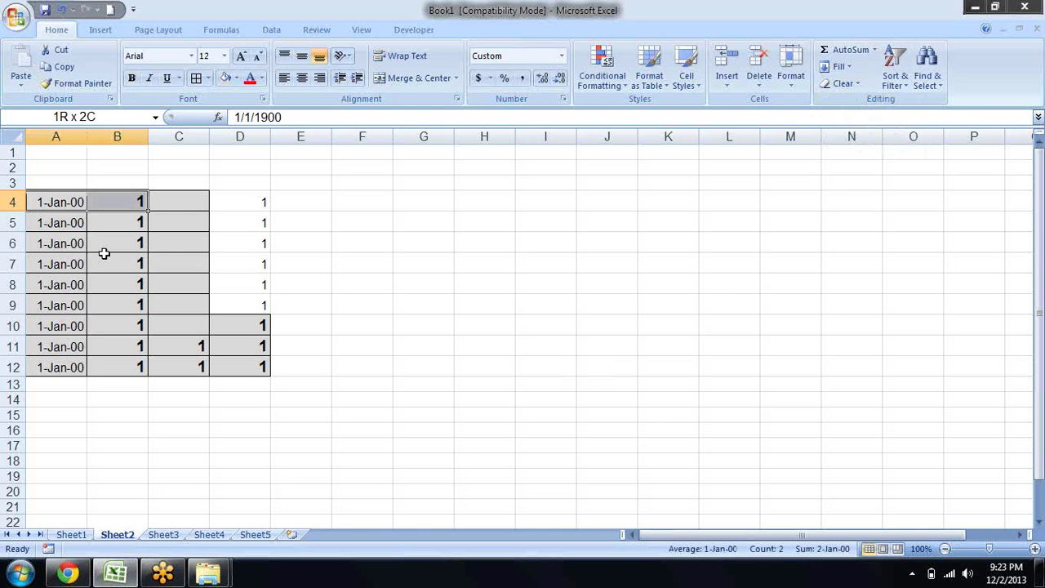
{"action": "key", "text": "ctrl+shift+Down"}
{"action": "scroll", "coordinate": [104, 253], "scroll_direction": "down", "scroll_amount": 4}
{"action": "key", "text": "Up"}
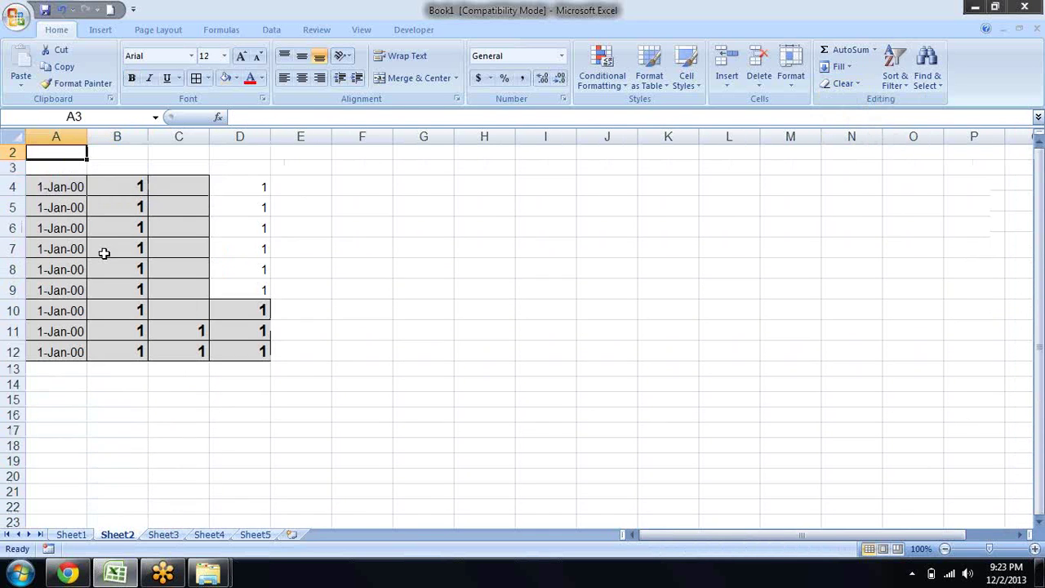
{"action": "key", "text": "Up"}
{"action": "key", "text": "Down"}
{"action": "key", "text": "Down"}
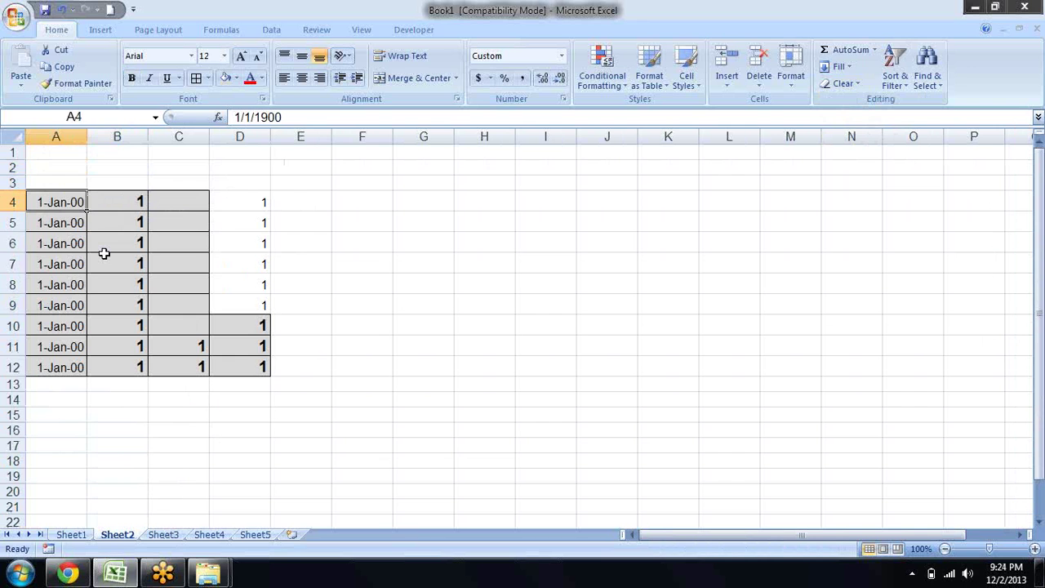
{"action": "key", "text": "alt+e"}
{"action": "key", "text": "a"}
{"action": "key", "text": "f"}
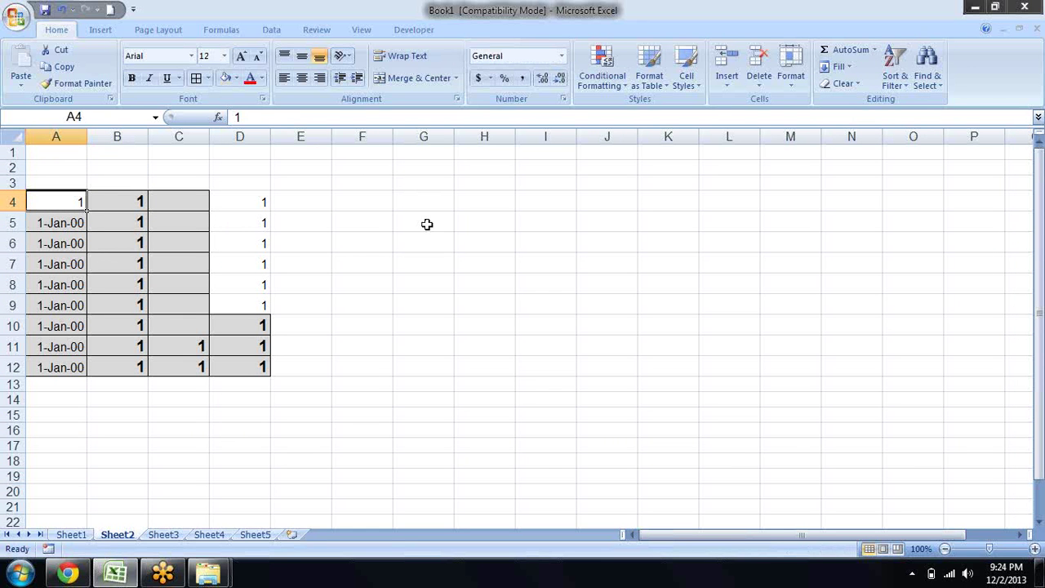
- Clear the formats of cell A5 using Home > Clear > Clear Formats
{"action": "key", "text": "Down"}
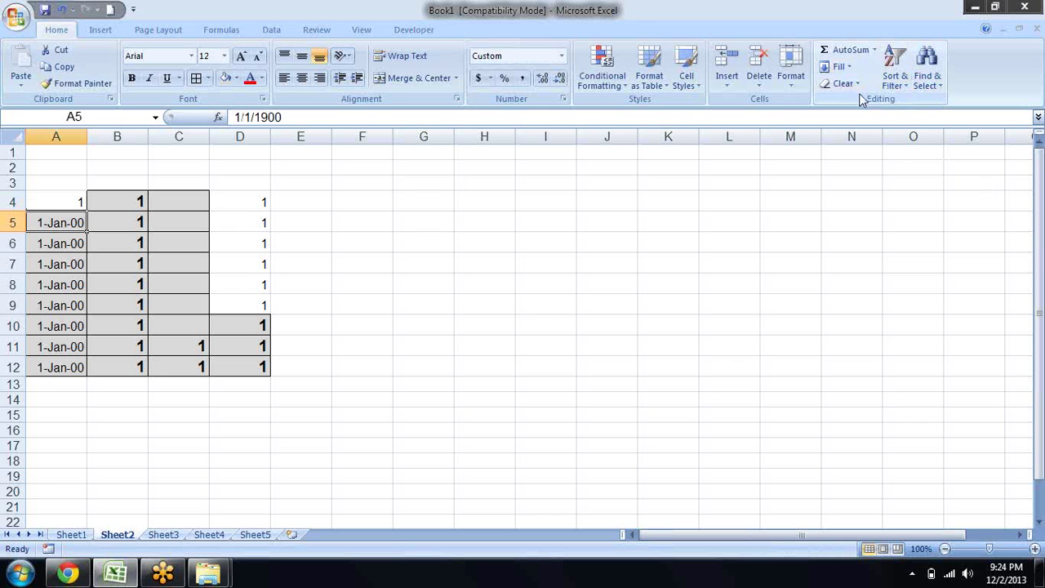
{"action": "left_click", "coordinate": [854, 85]}
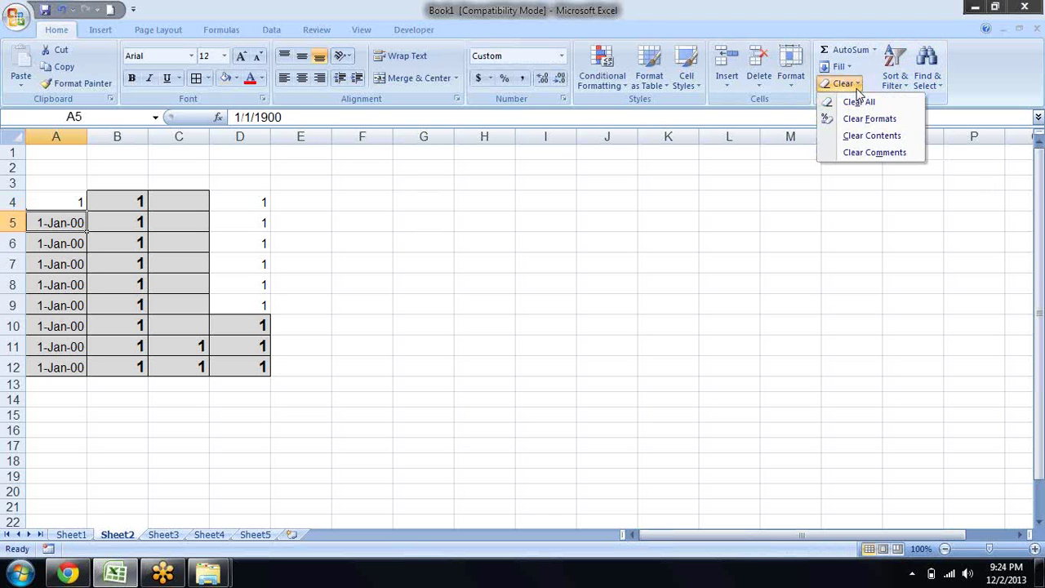
{"action": "left_click", "coordinate": [865, 119]}
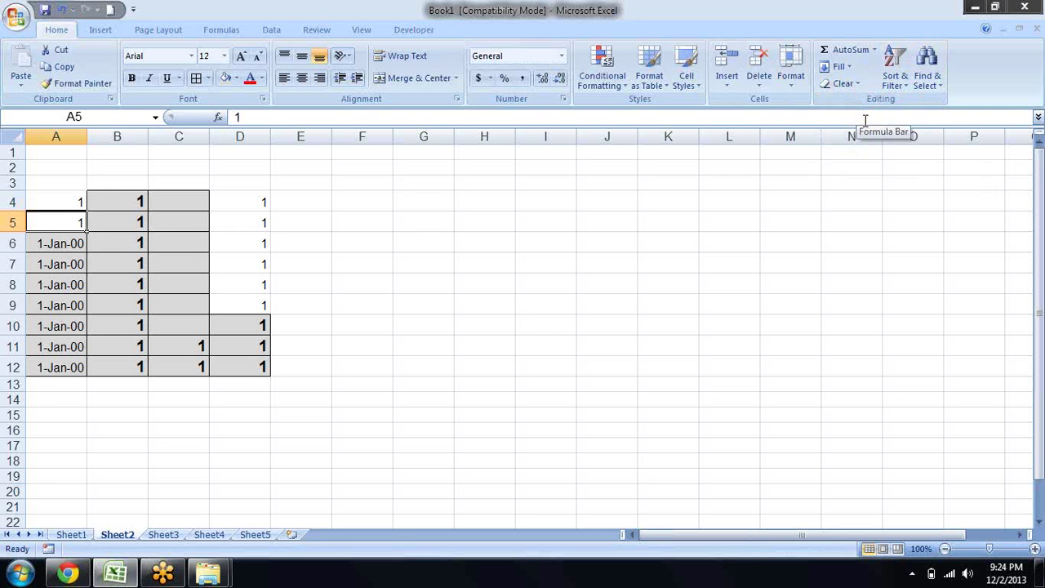
- Select the data block A4:D12 with Ctrl+Shift+arrow keys
{"action": "key", "text": "Up"}
{"action": "key", "text": "ctrl+shift+Right"}
{"action": "key", "text": "ctrl+shift+Right"}
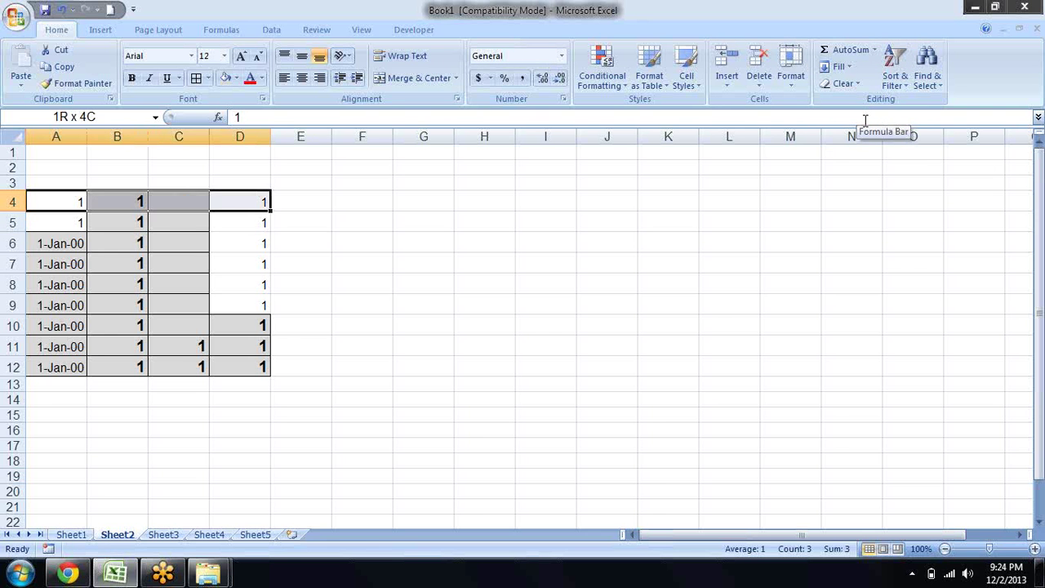
{"action": "key", "text": "ctrl+shift+Down"}
{"action": "key", "text": "ctrl+shift+Up"}
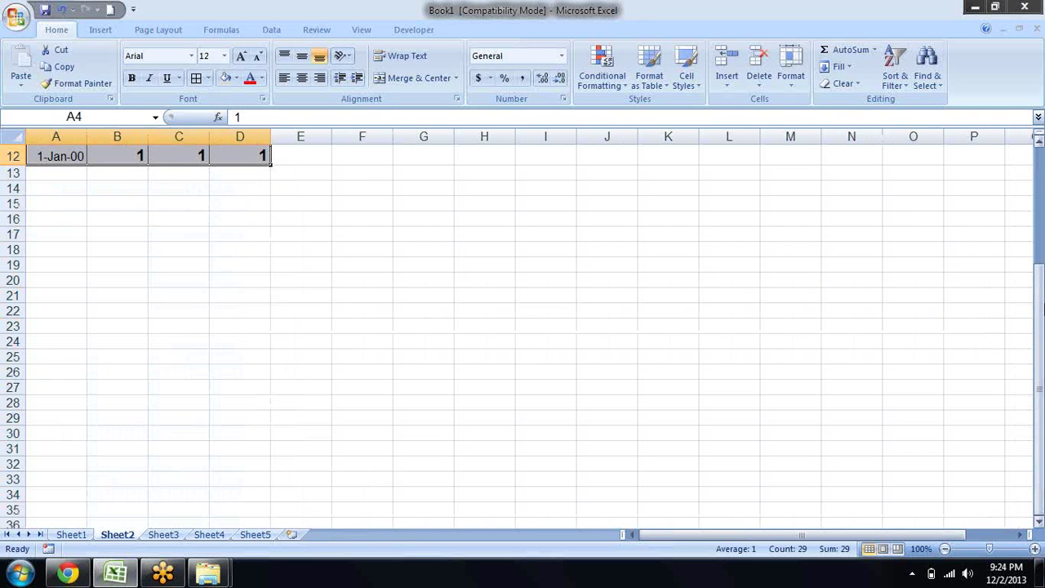
- Clear Formats on A4:D12, removing dates, bold 16-point text, shading and borders
{"action": "left_click_drag", "start_coordinate": [1039, 333], "coordinate": [1038, 319]}
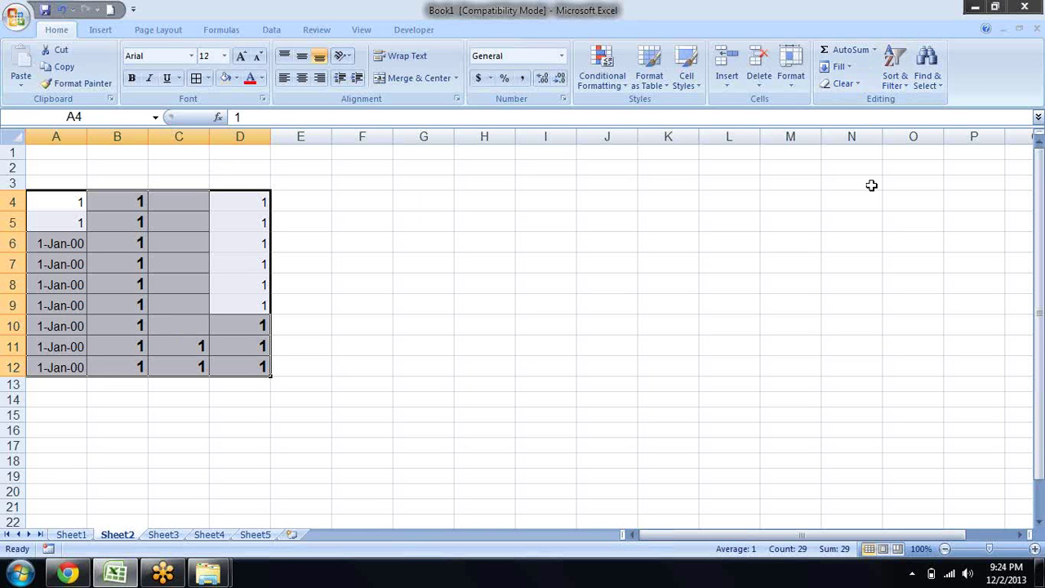
{"action": "key", "text": "alt"}
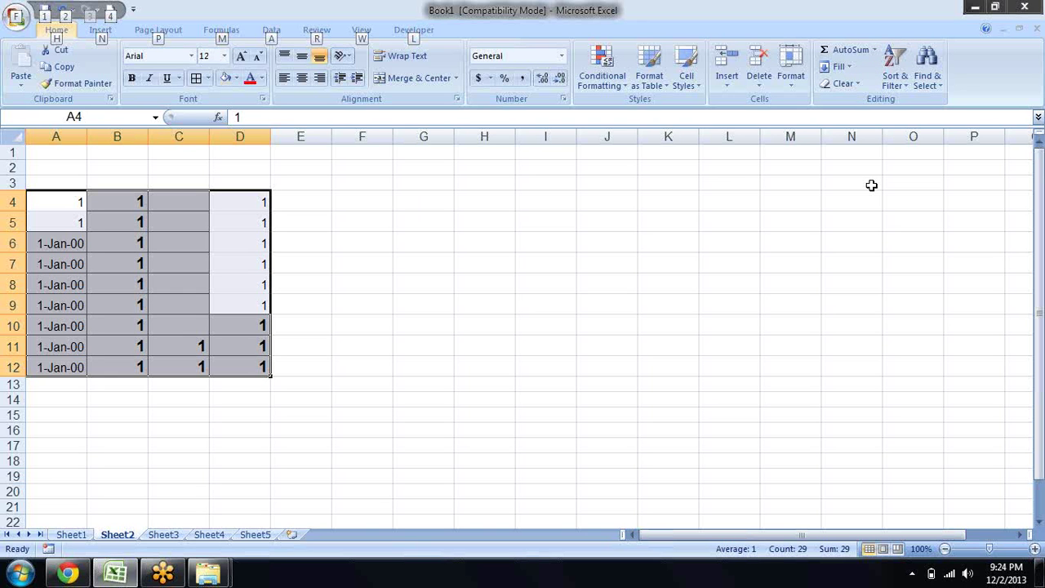
{"action": "key", "text": "e"}
{"action": "key", "text": "a"}
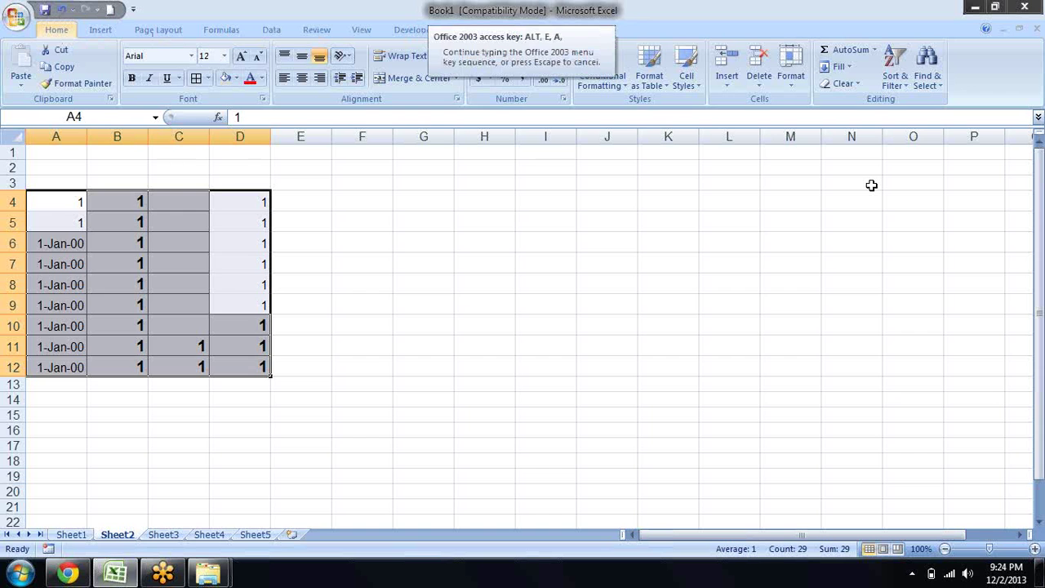
{"action": "key", "text": "f"}
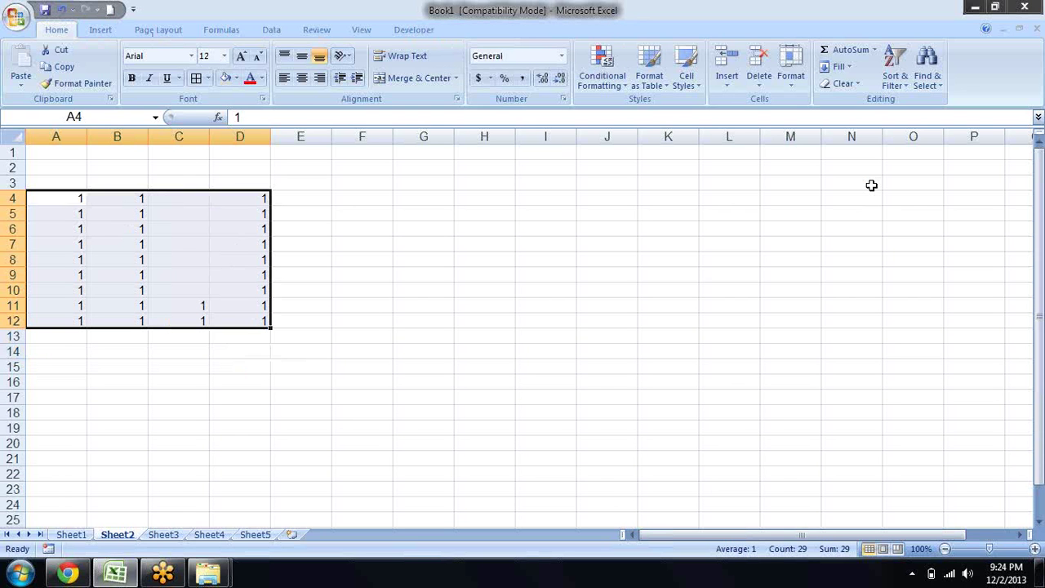
{"action": "key", "text": "alt"}
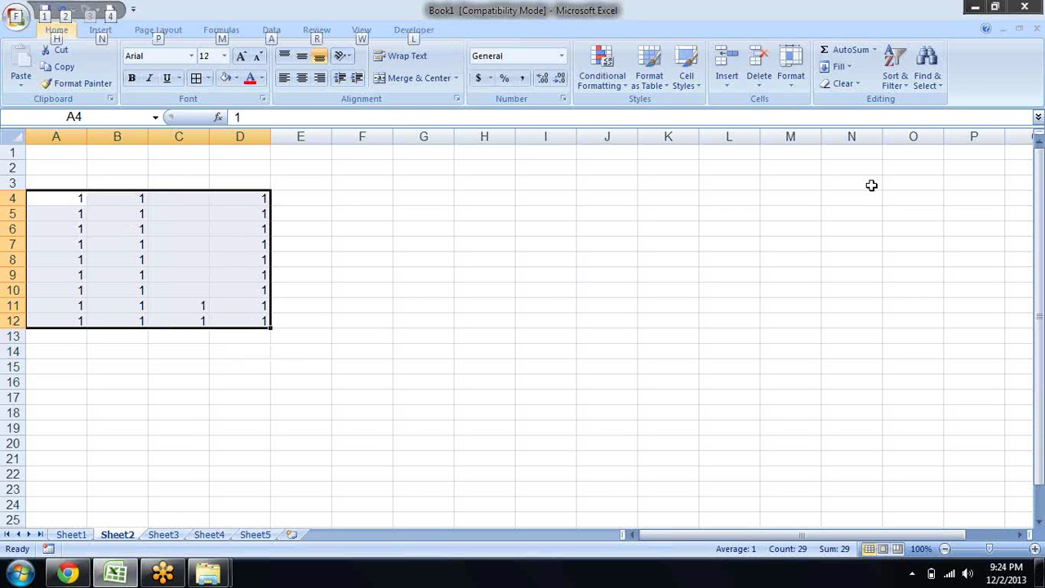
- Delete the remaining 1s in A4:D12, leaving Sheet2 blank, and move to A3
{"action": "key", "text": "h"}
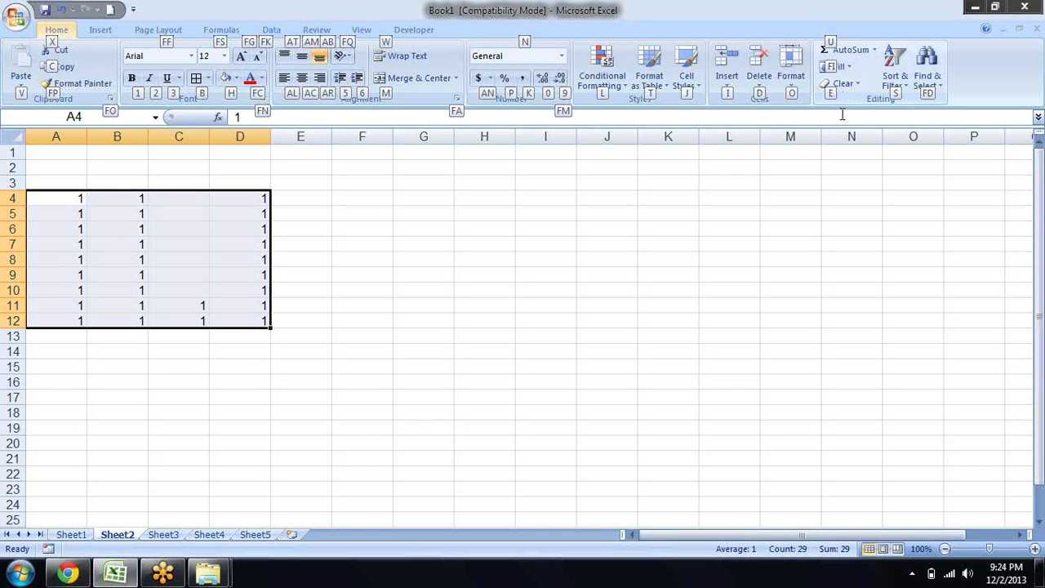
{"action": "key", "text": "e"}
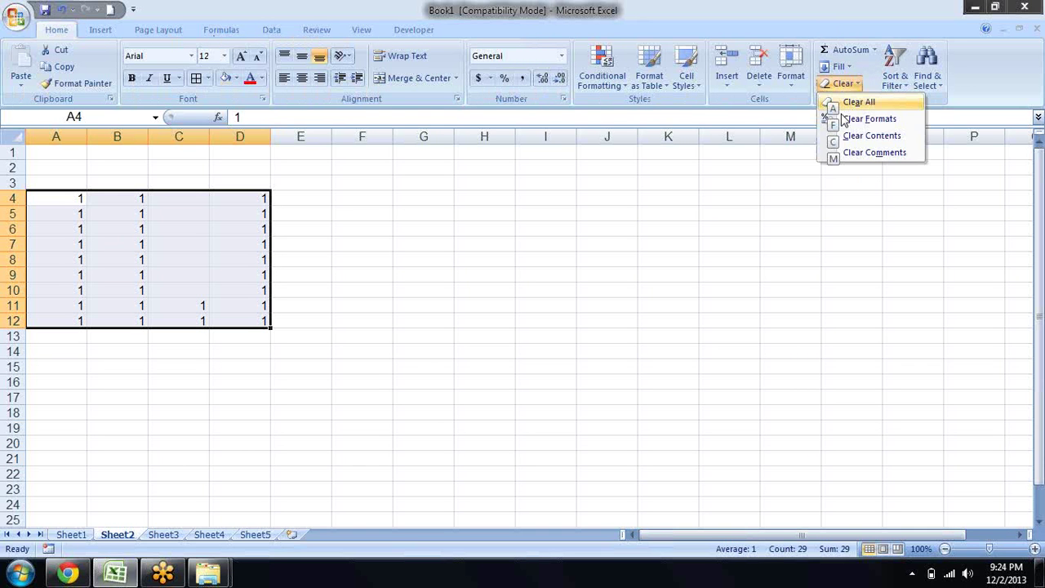
{"action": "left_click", "coordinate": [844, 120]}
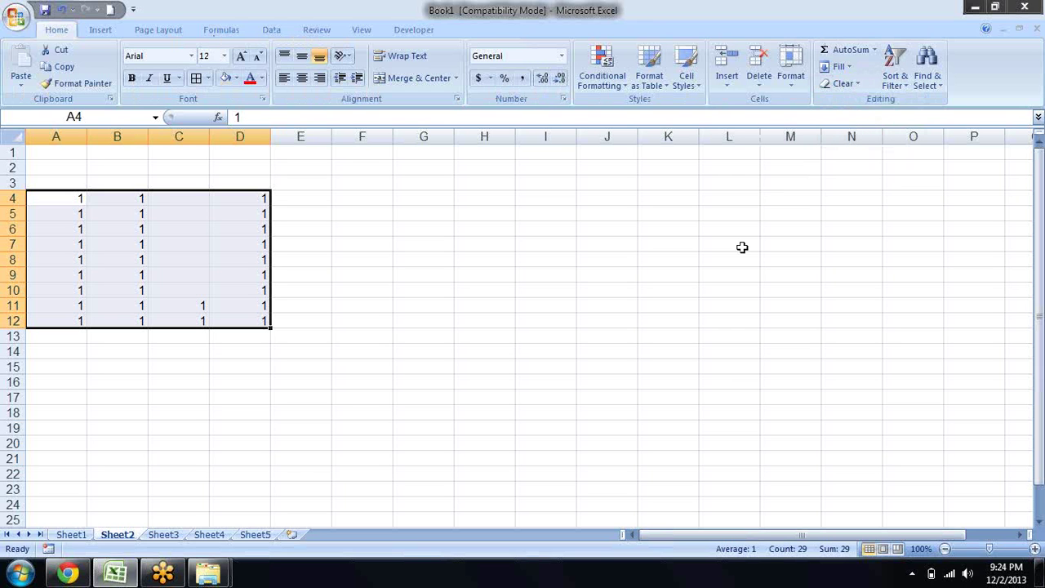
{"action": "key", "text": "Delete"}
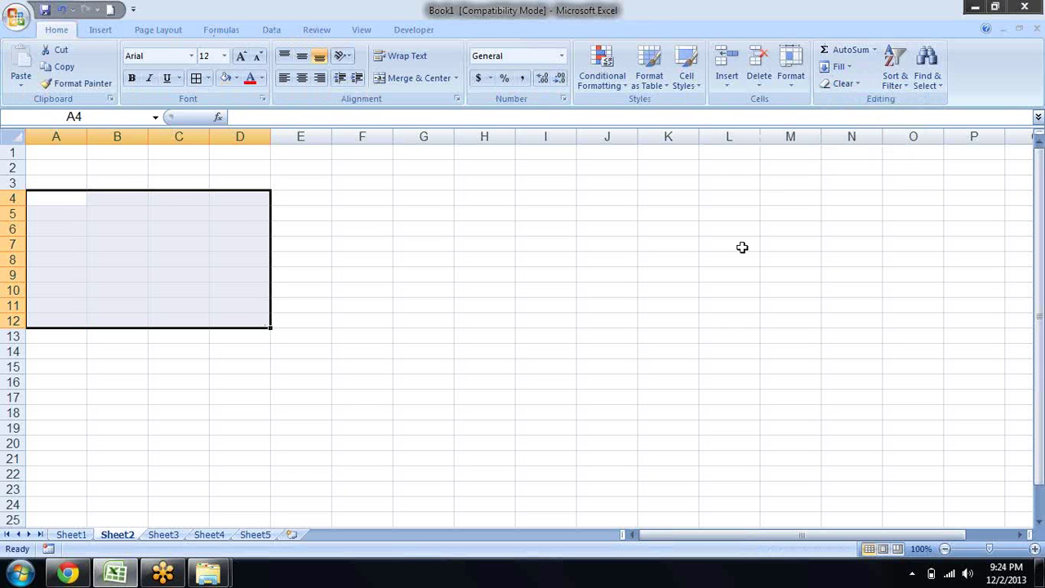
{"action": "key", "text": "Up"}
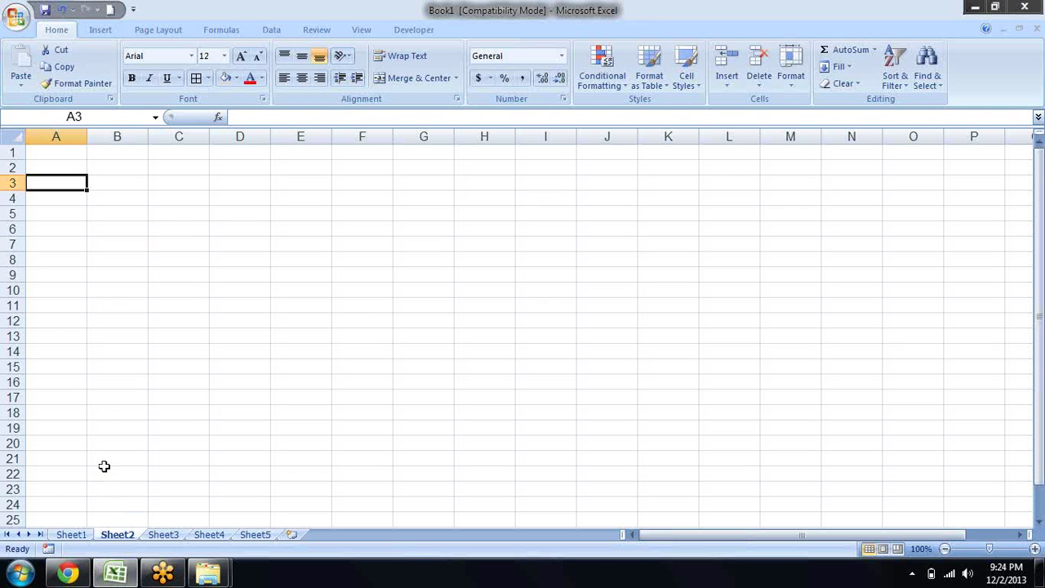